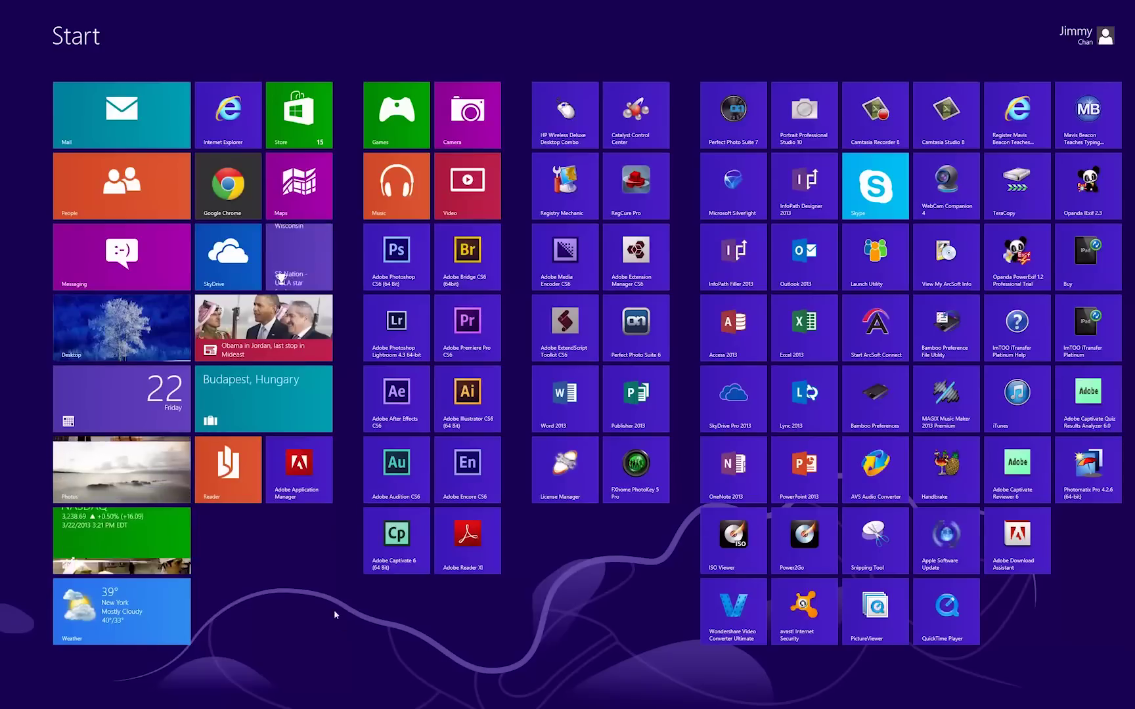
From the desktop, view the stitched panorama at actual size and pan left toward the cyclist.
left_click(165, 346)
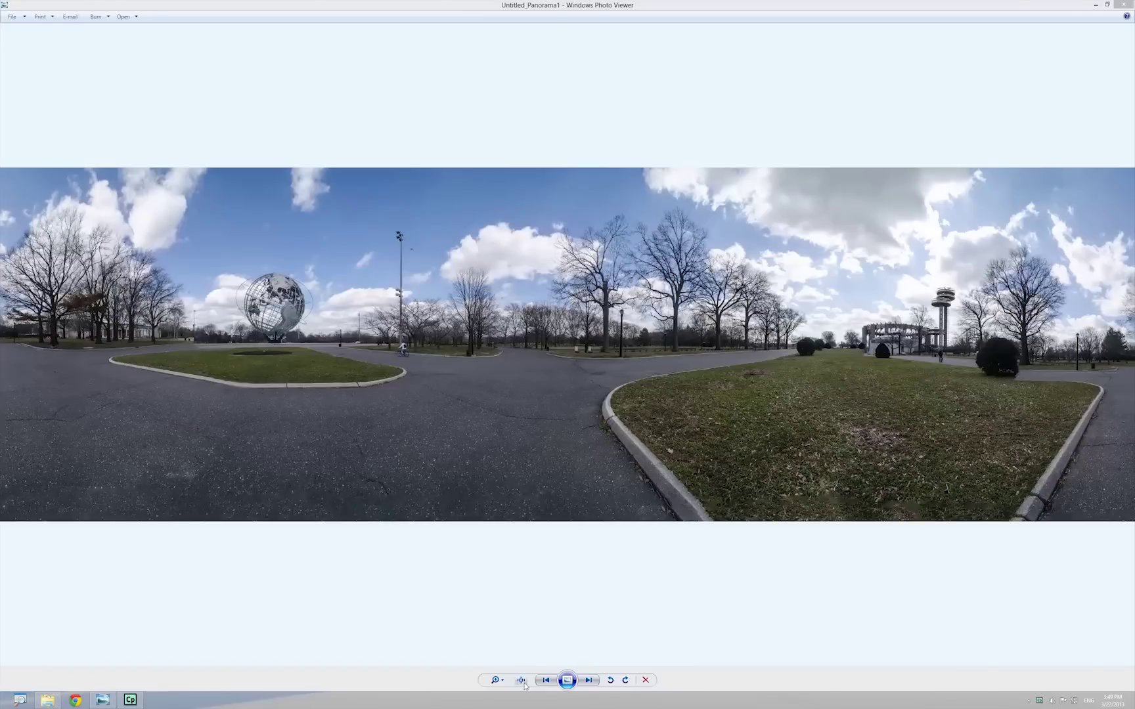
left_click(521, 681)
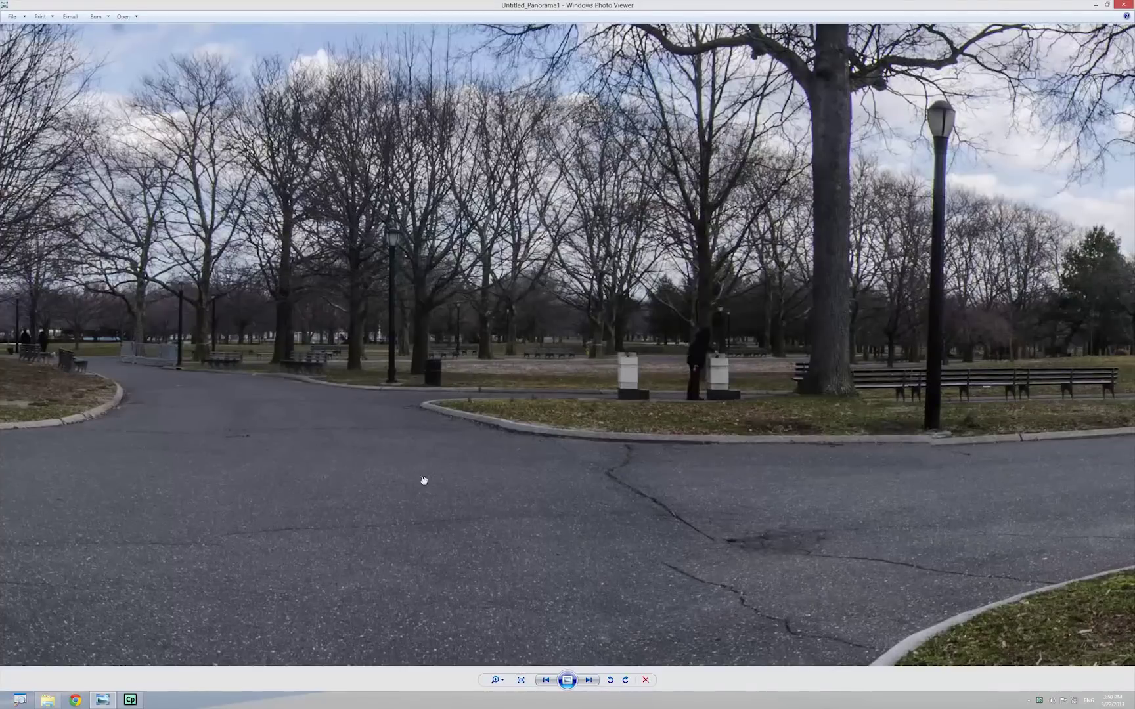
left_click_drag(378, 452, 569, 551)
left_click_drag(463, 520, 628, 487)
left_click_drag(475, 476, 650, 480)
Pan the full-size panorama past the cyclist until the whole Unisphere is in view.
left_click_drag(507, 477, 796, 472)
left_click_drag(409, 408, 622, 428)
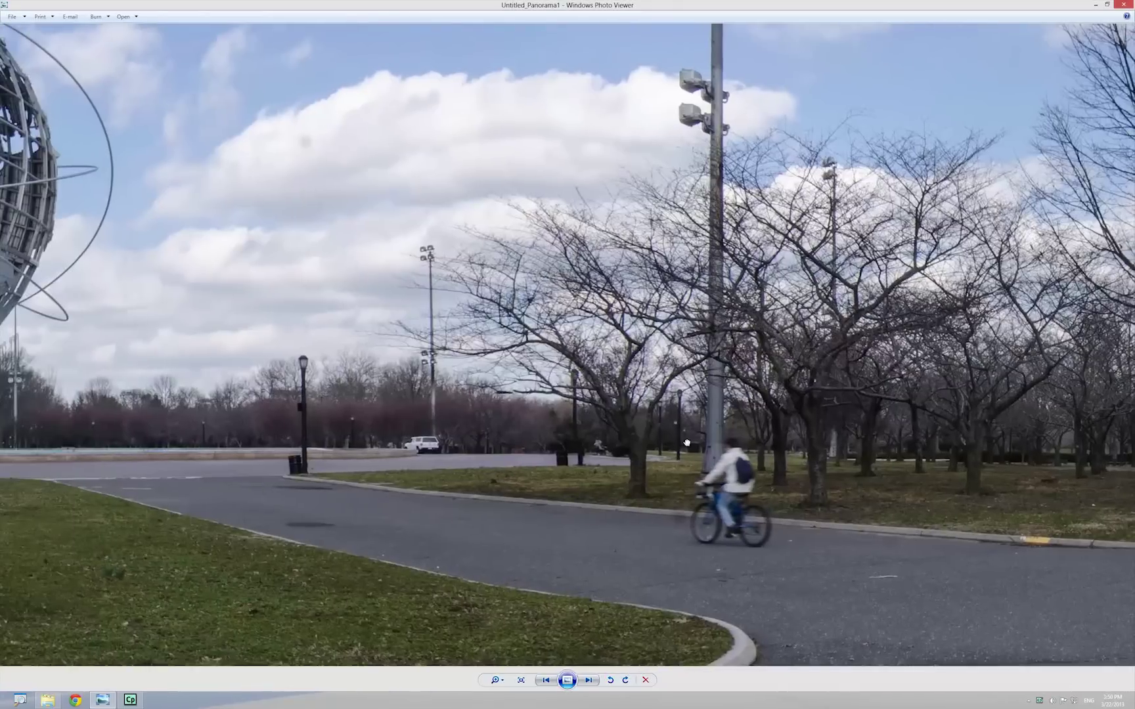
left_click_drag(549, 428, 739, 433)
left_click_drag(617, 398, 829, 418)
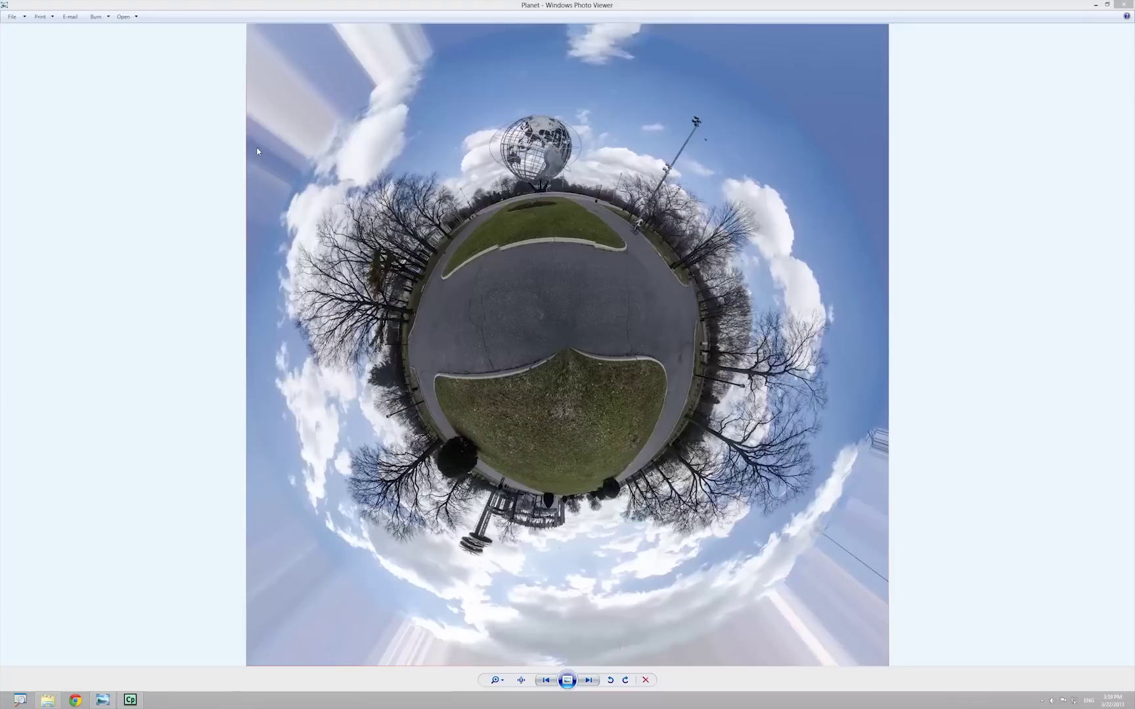
View the Planet image at actual size, panning from the central asphalt up to the Unisphere, then return to Untitled_Panorama1.
left_click(521, 680)
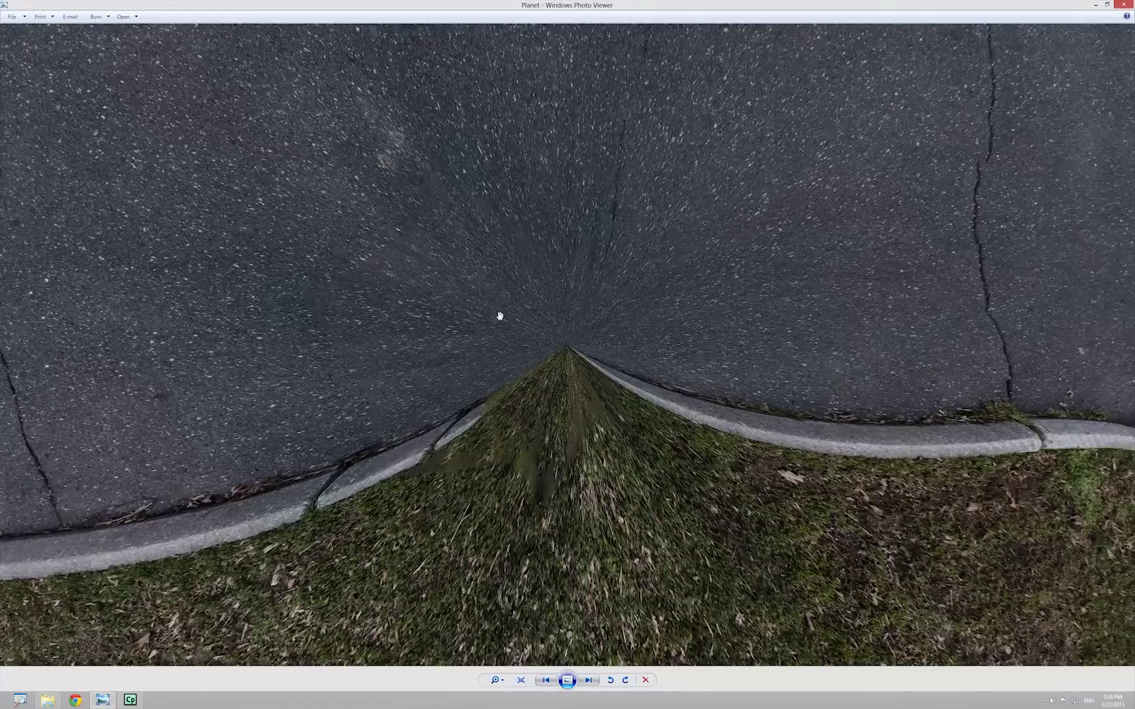
left_click_drag(504, 267, 527, 461)
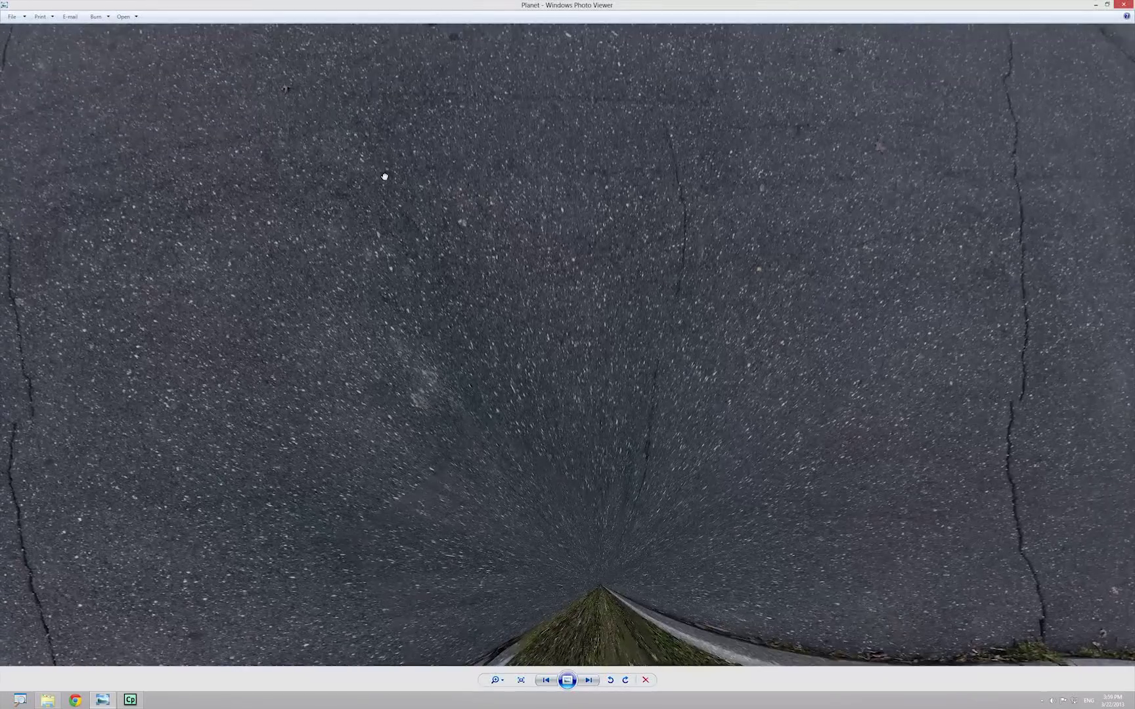
left_click_drag(385, 176, 539, 488)
left_click_drag(380, 329, 380, 633)
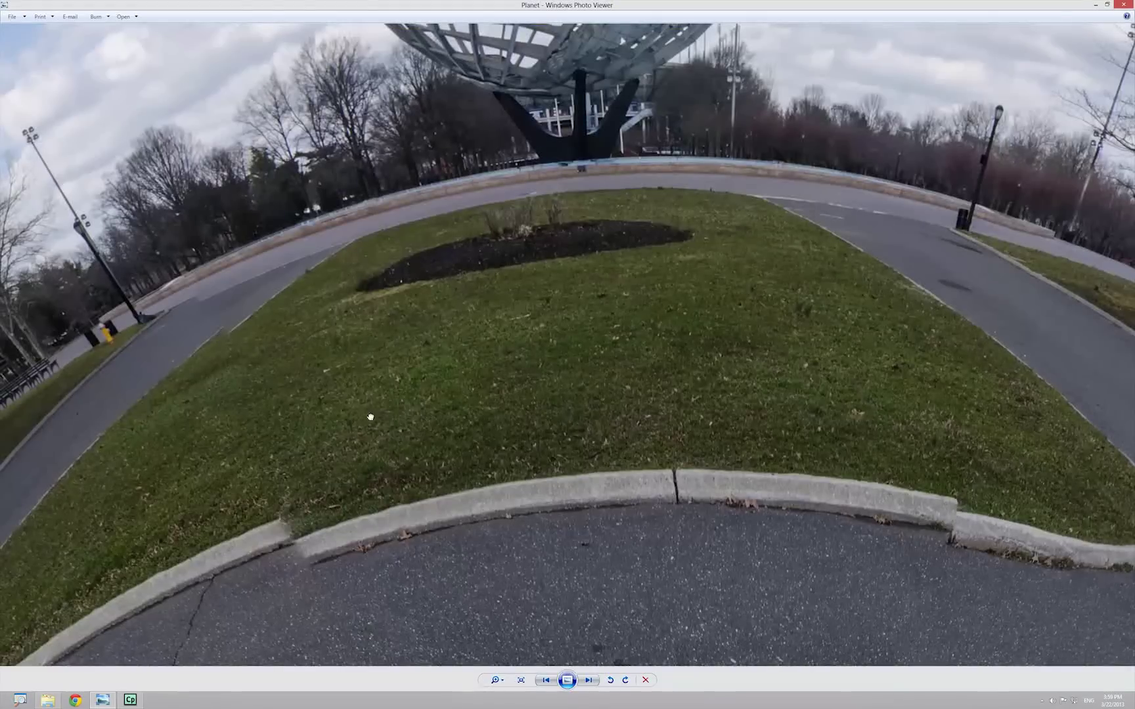
left_click_drag(371, 417, 394, 582)
left_click_drag(381, 387, 382, 423)
left_click_drag(383, 467, 403, 567)
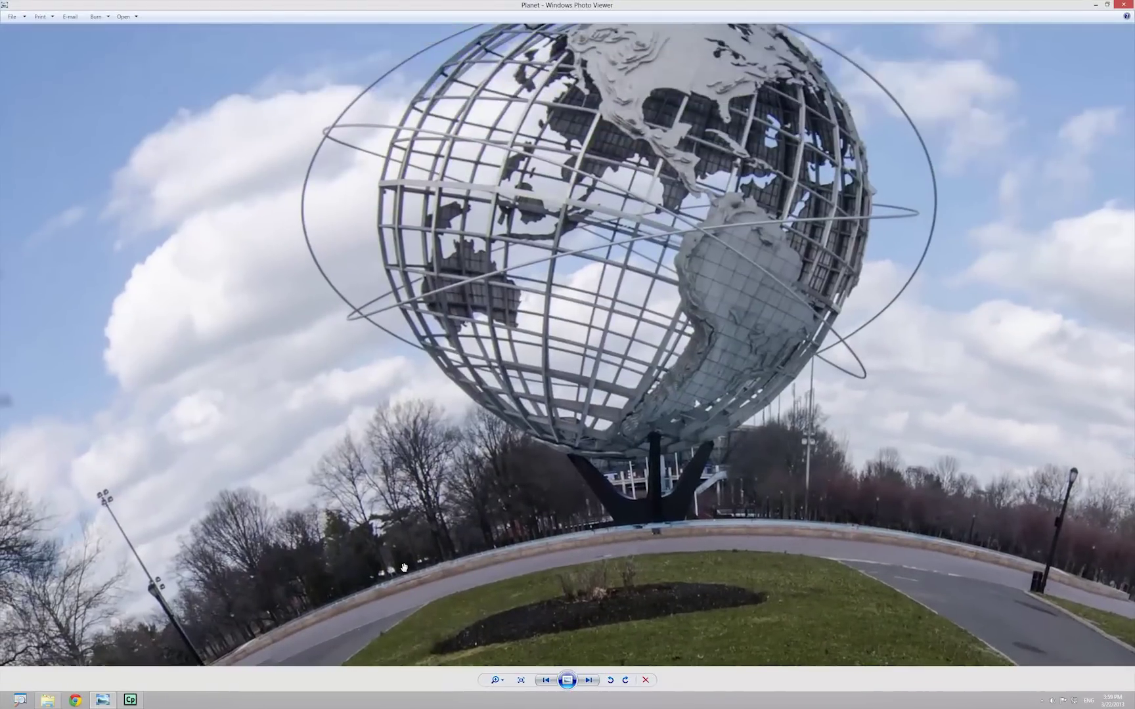
key("Right")
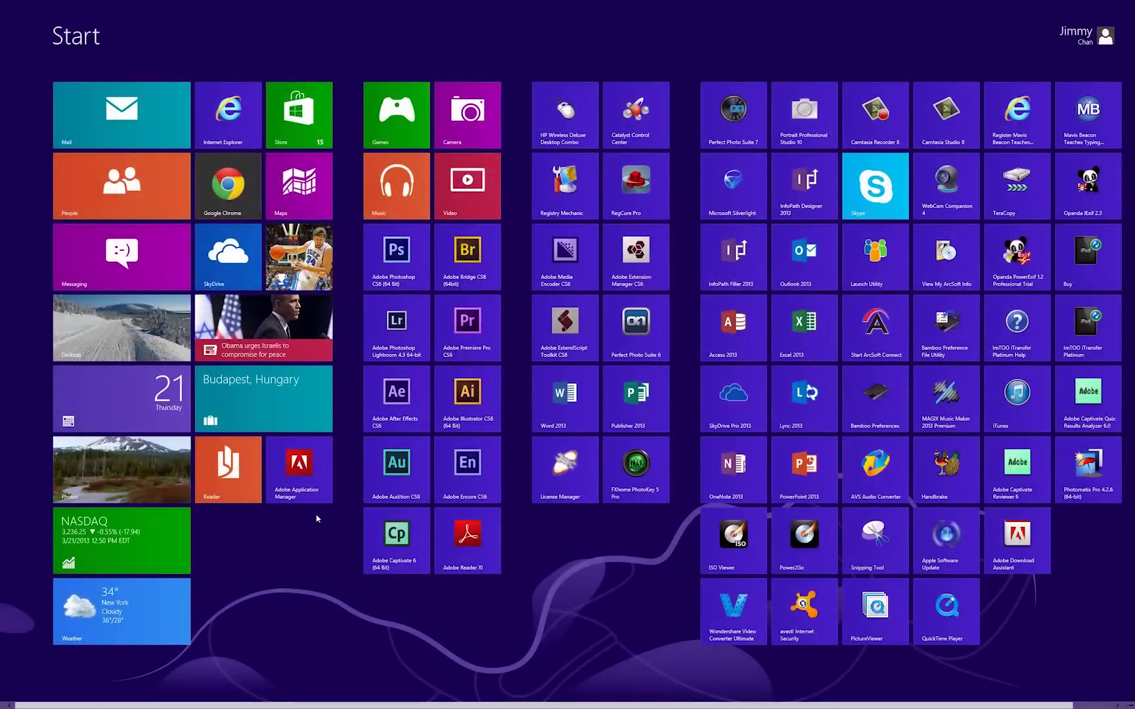
Open Adobe Bridge from the desktop and select photos _DSC0291.jpg through _DSC0298.jpg.
left_click(153, 345)
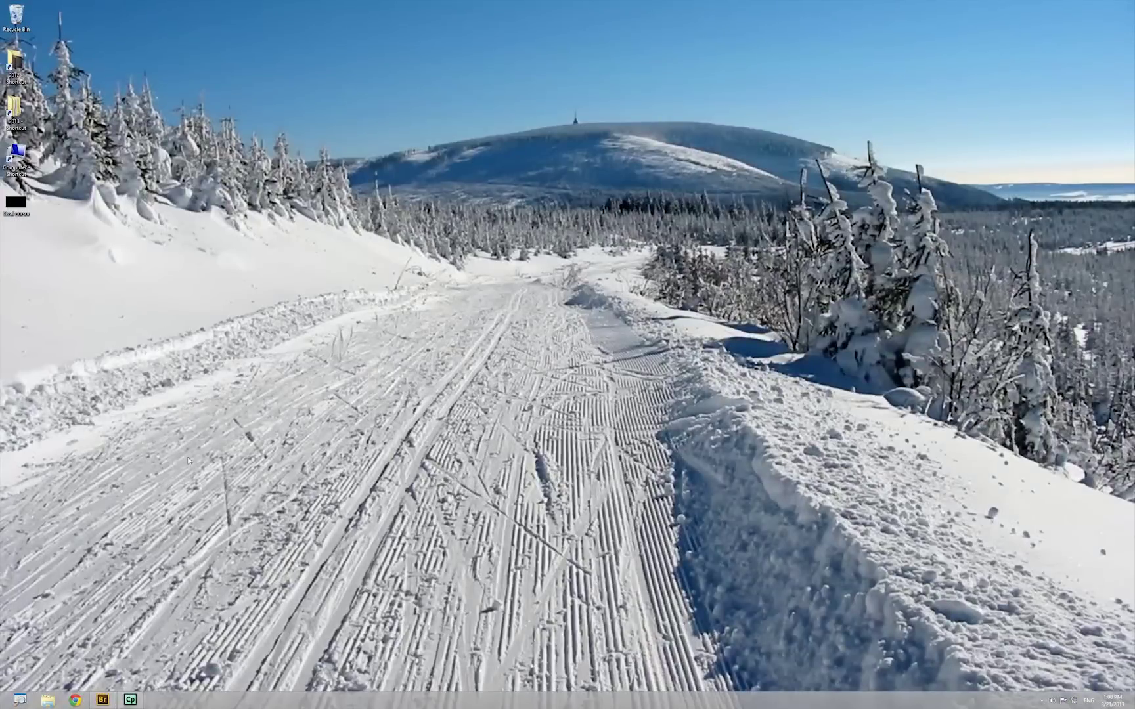
left_click(102, 700)
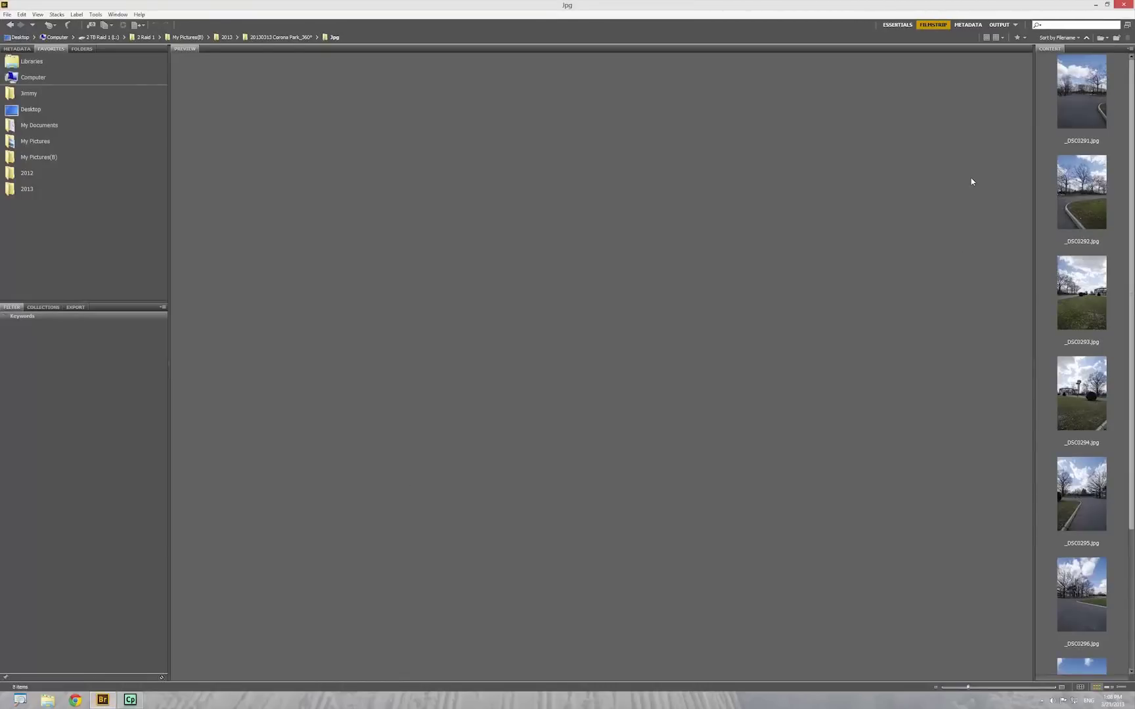
left_click(1085, 100)
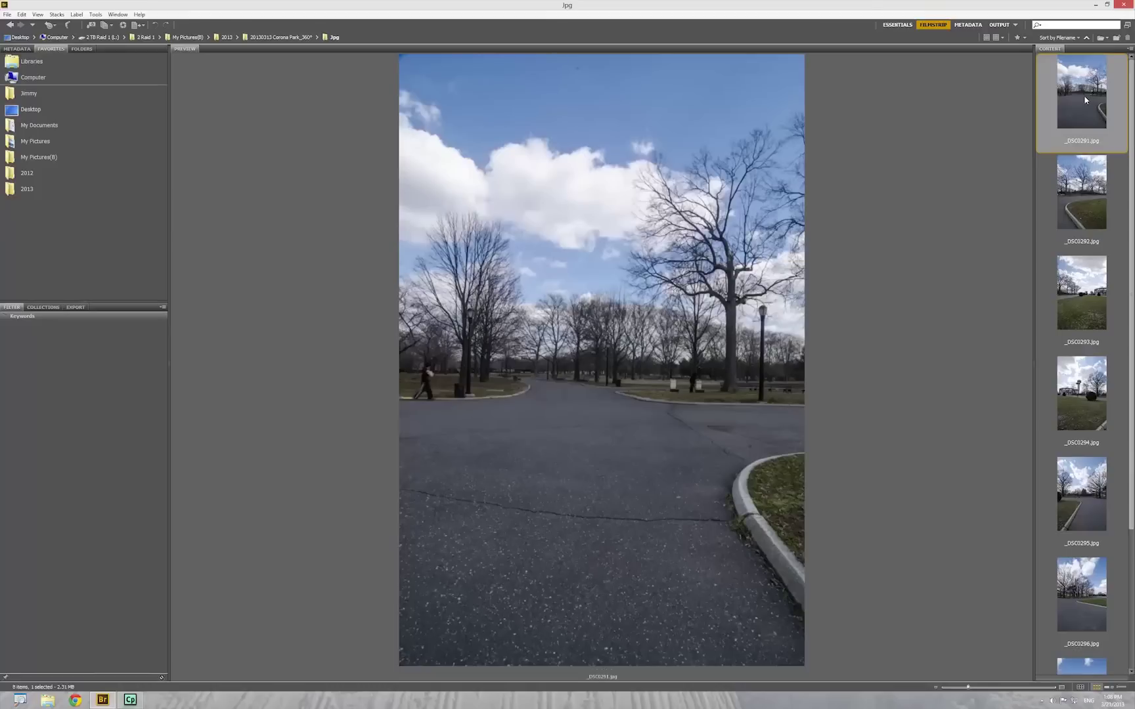
left_click_drag(1131, 269, 1133, 430)
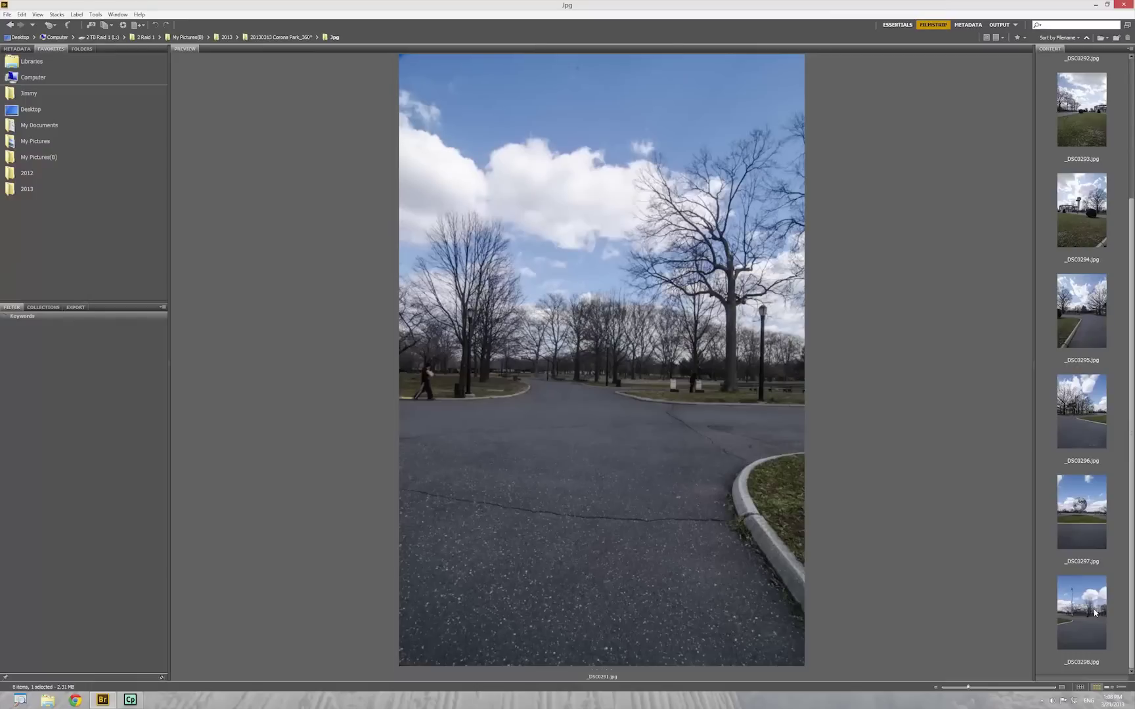
left_click(1095, 613, "shift")
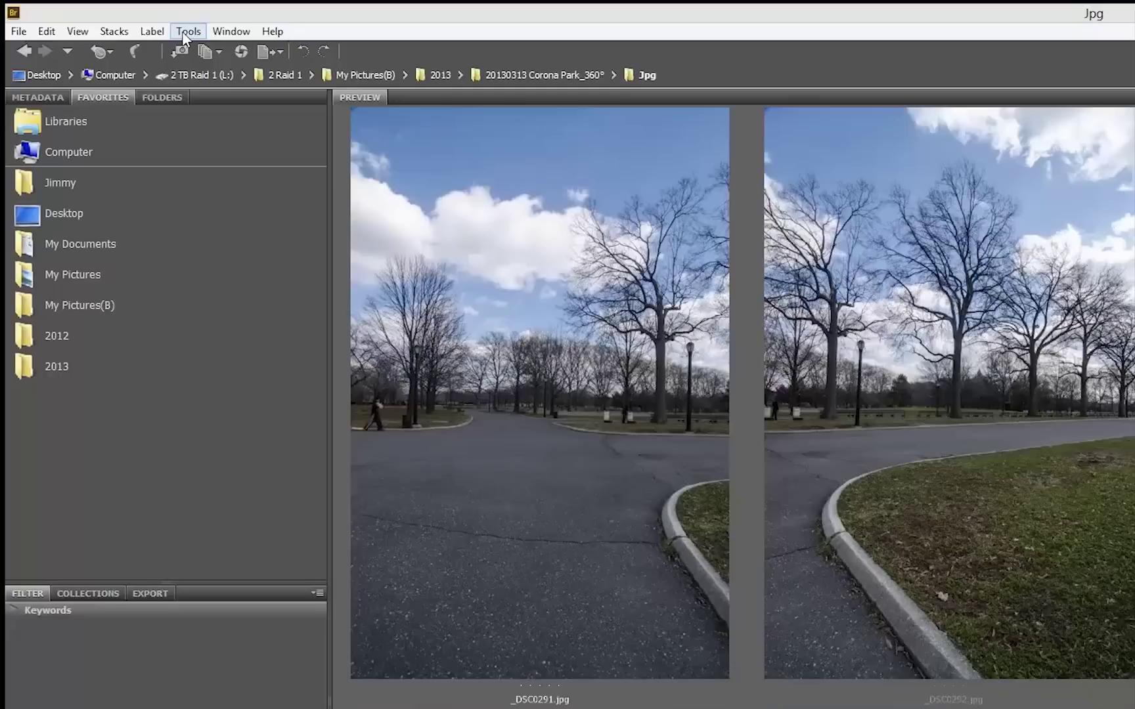
Send the eight selected photos to Photomerge through Tools > Photoshop > Photomerge.
left_click(184, 34)
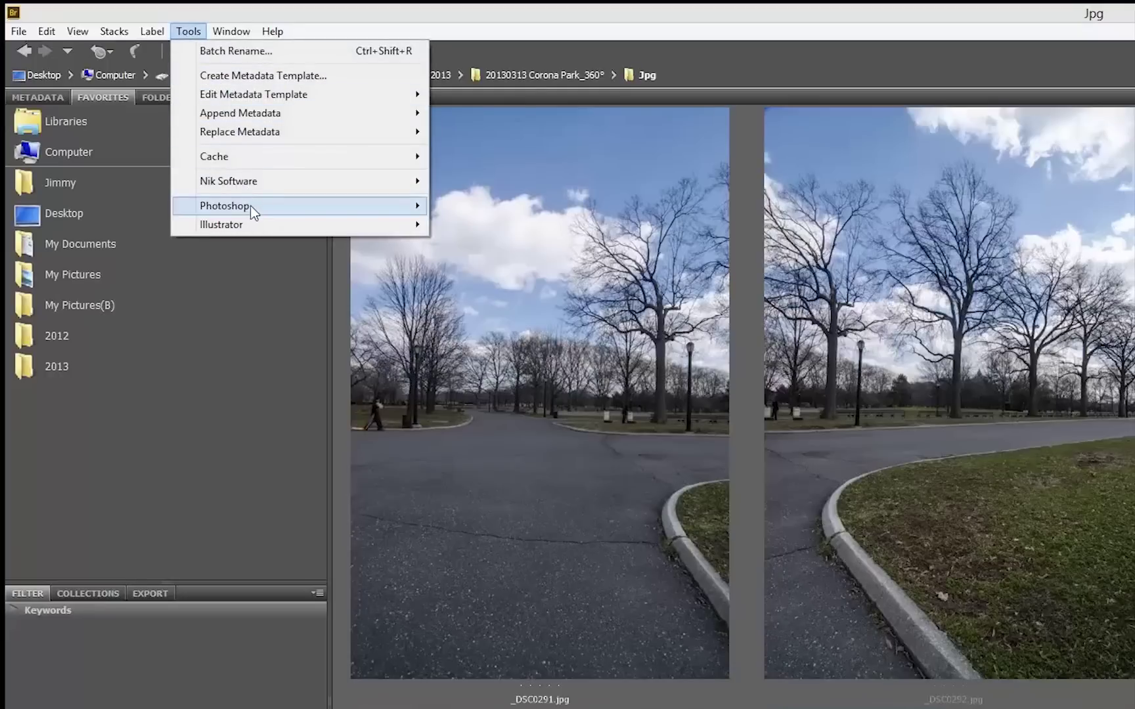
mouse_move(250, 205)
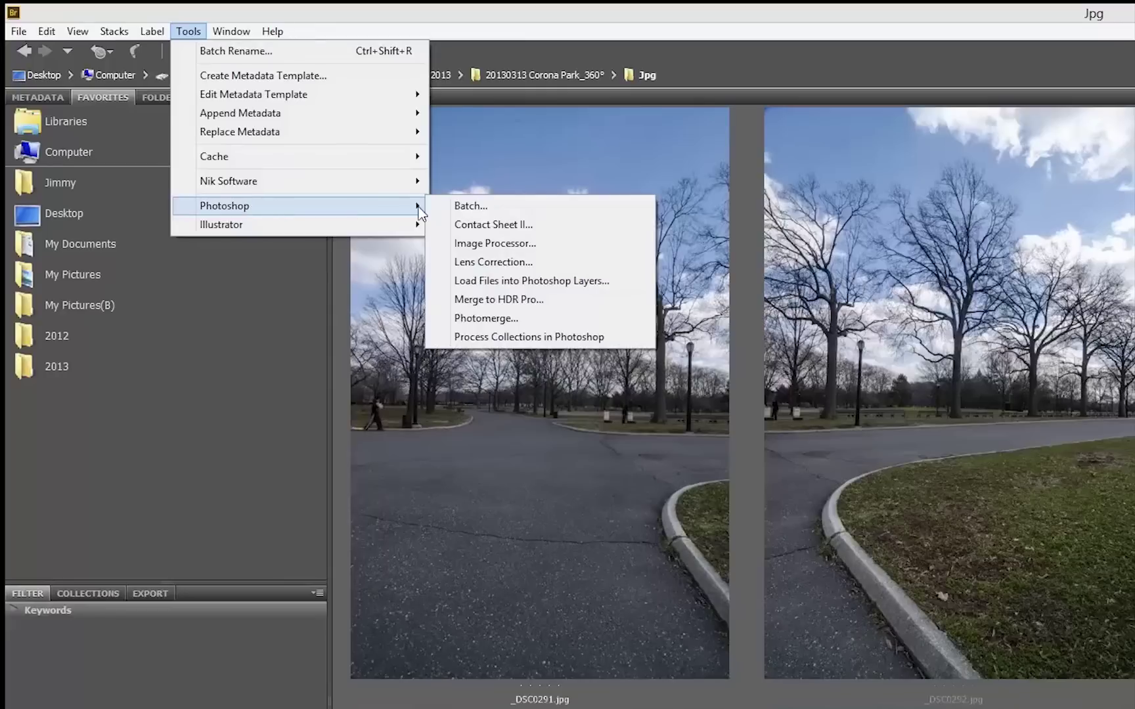
left_click(470, 308)
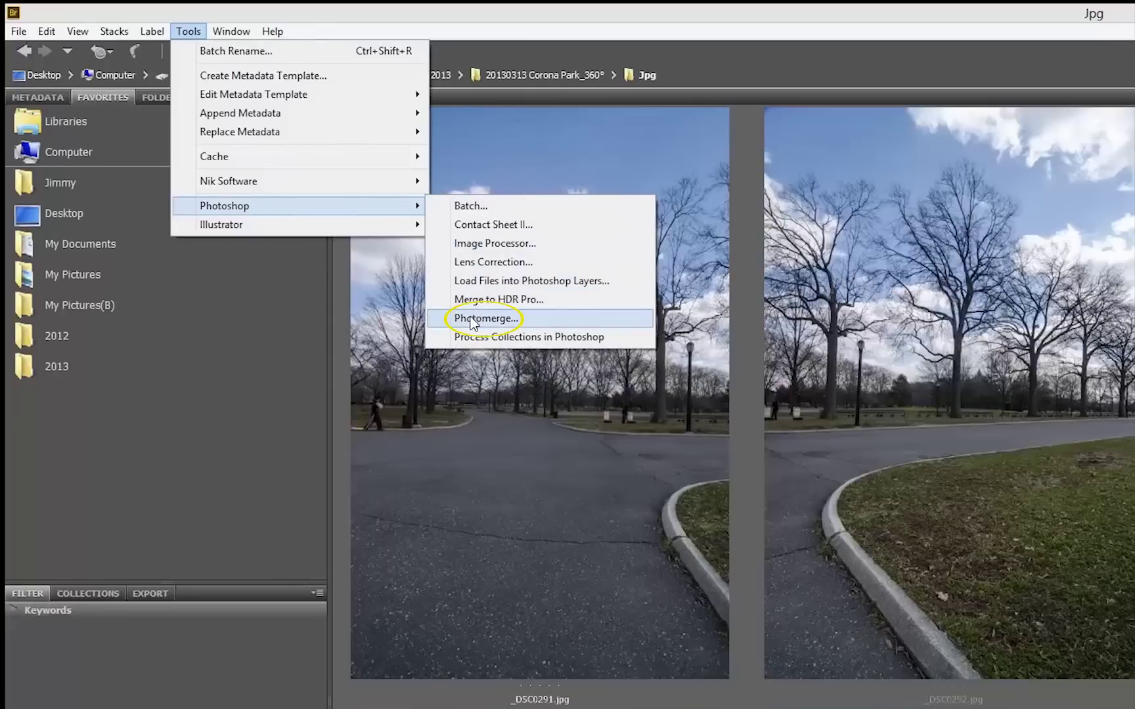
left_click(471, 319)
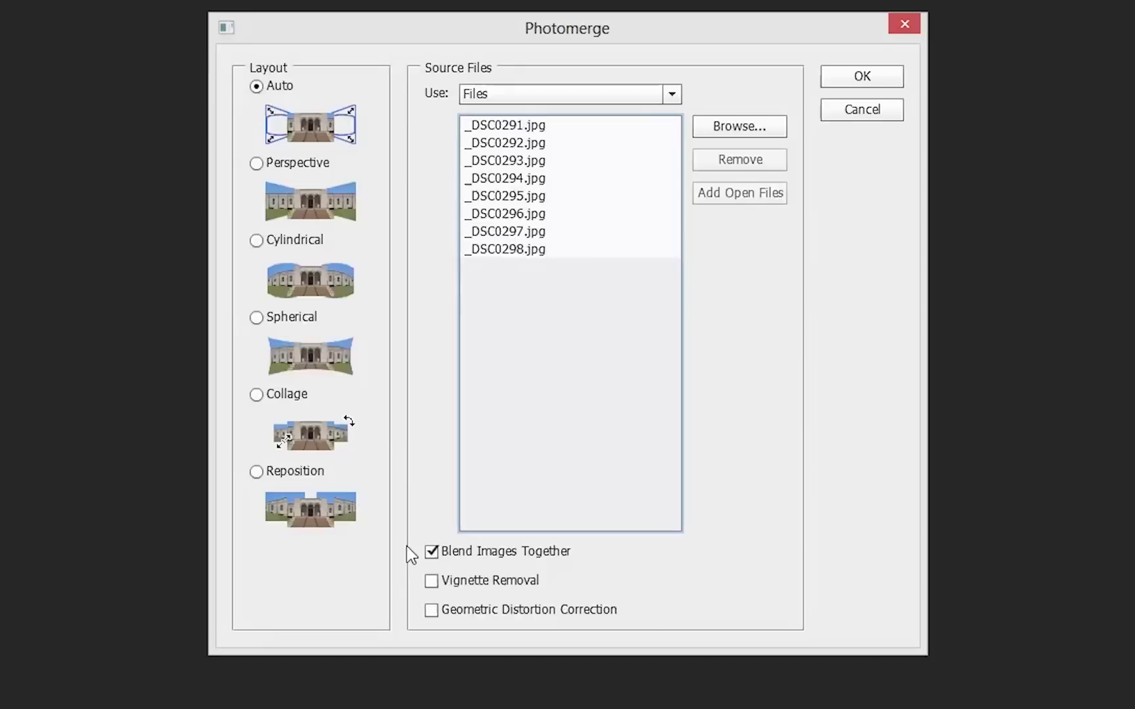
Merge the eight photos with Auto layout, Vignette Removal and Geometric Distortion Correction enabled.
left_click(431, 582)
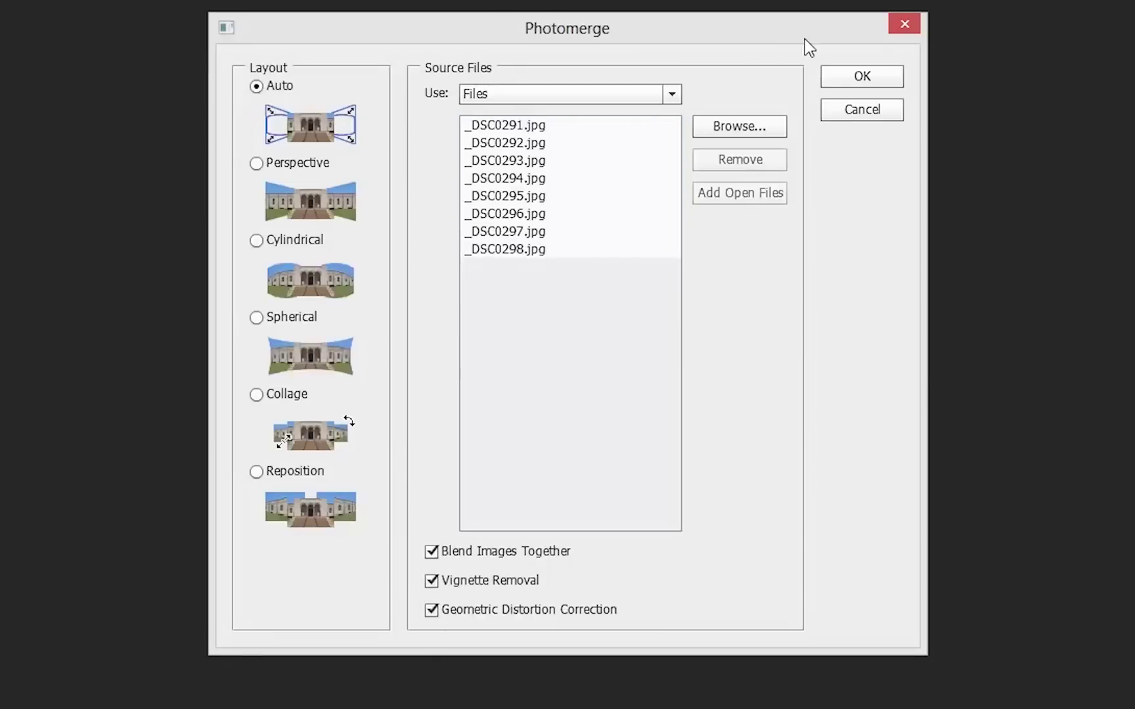
left_click(856, 81)
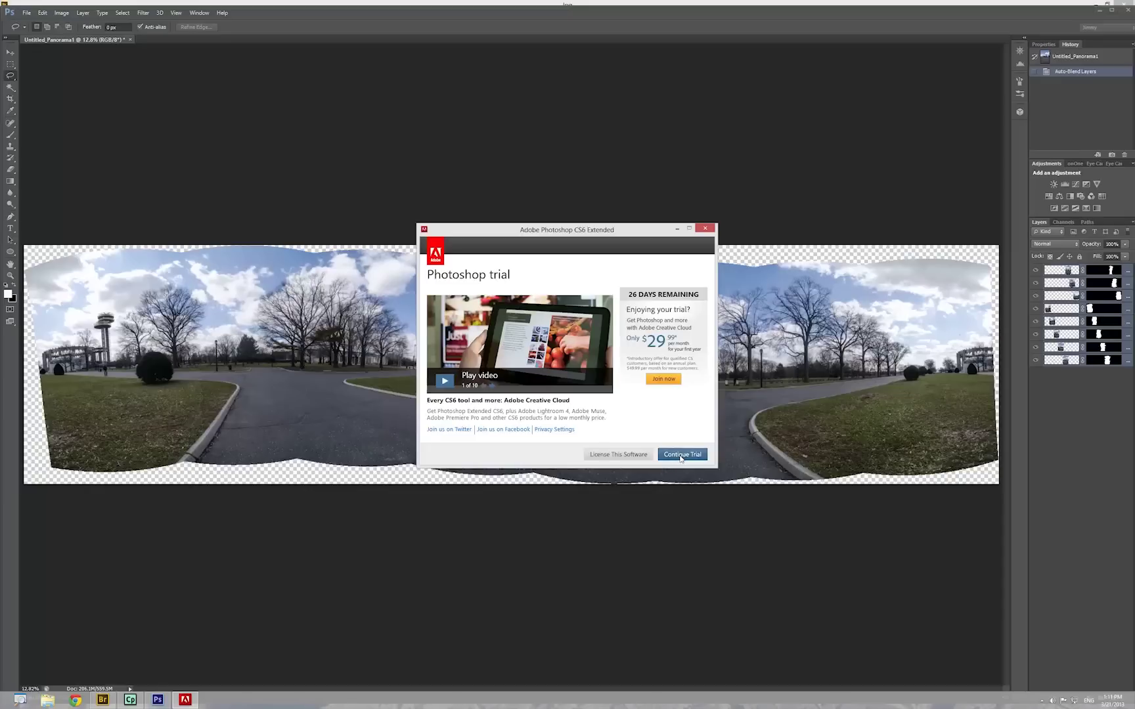
Dismiss the trial notice, lasso the right-end pavilion, and add the left-end tower to the selection.
left_click(682, 458)
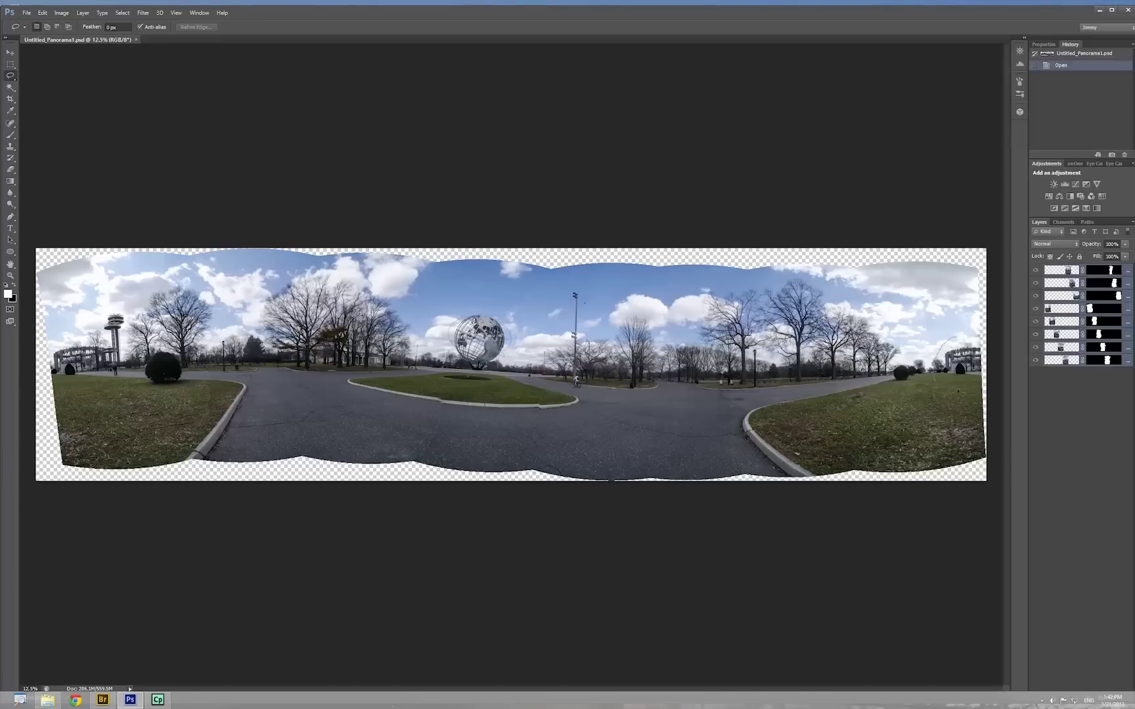
mouse_move(959, 392)
left_mouse_down()
mouse_move(990, 363)
mouse_move(981, 336)
mouse_move(946, 343)
left_mouse_up()
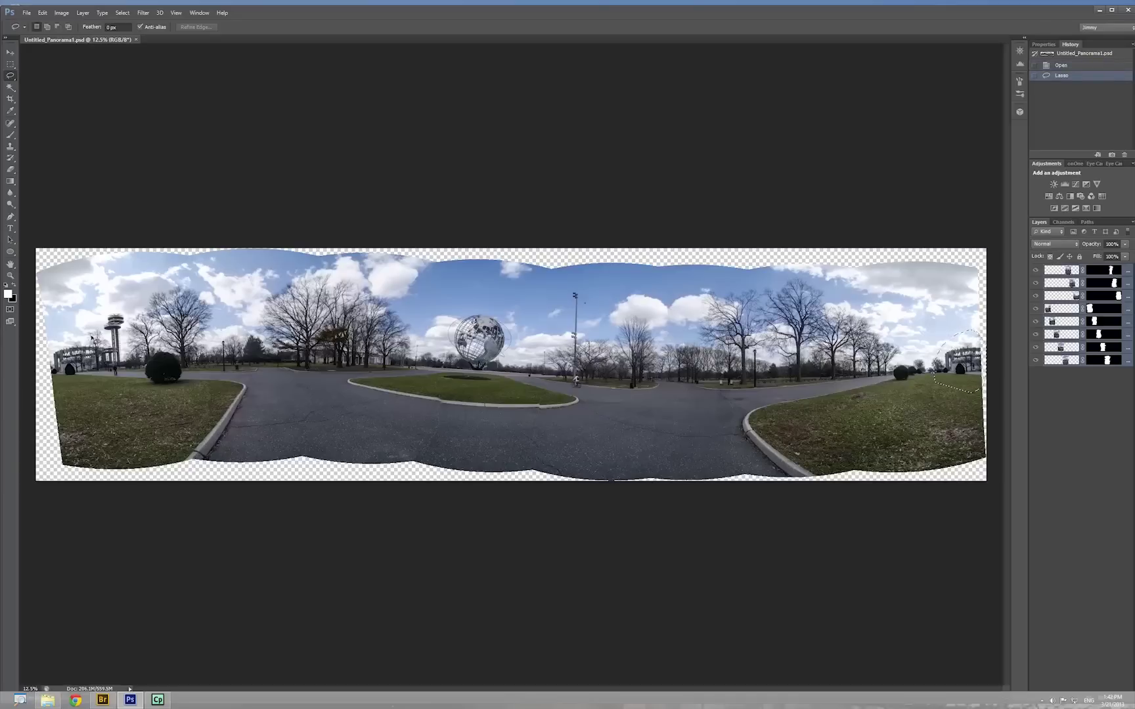
mouse_move(93, 336)
left_mouse_down("shift")
mouse_move(55, 343)
mouse_move(50, 368)
mouse_move(61, 385)
mouse_move(97, 391)
mouse_move(112, 370)
mouse_move(92, 336)
left_mouse_up("shift")
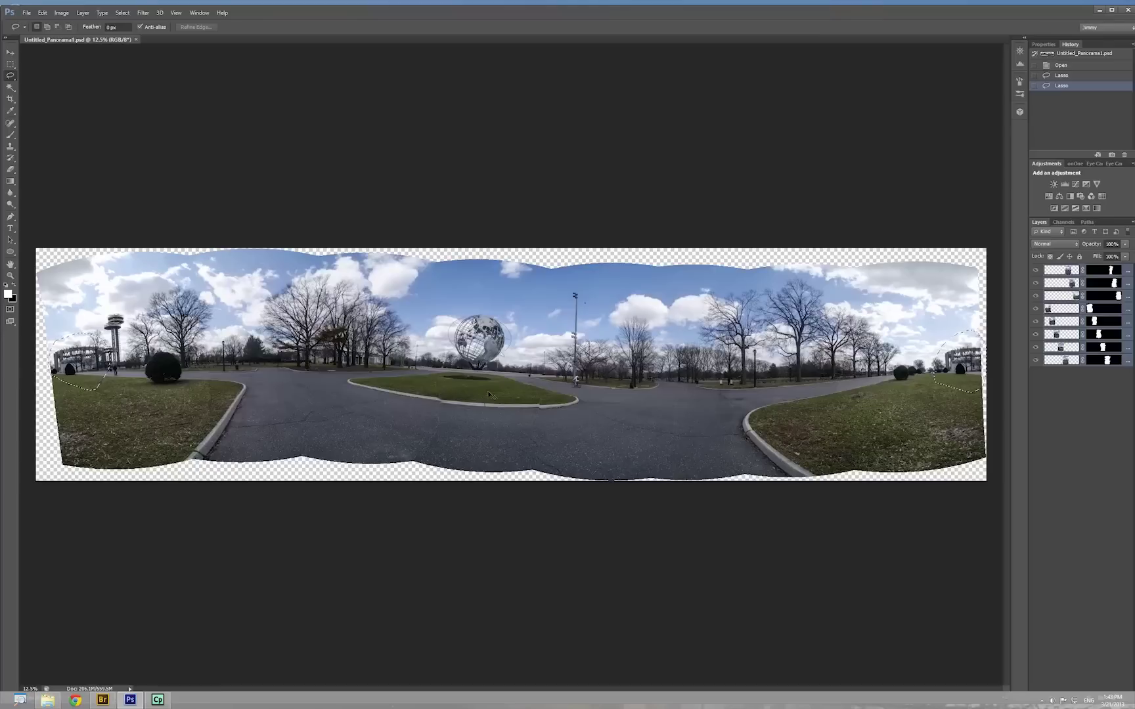
Compare the globe-and-lawn layer on and off at 100%, leave it visible, then fit the panorama on screen.
key("ctrl+1")
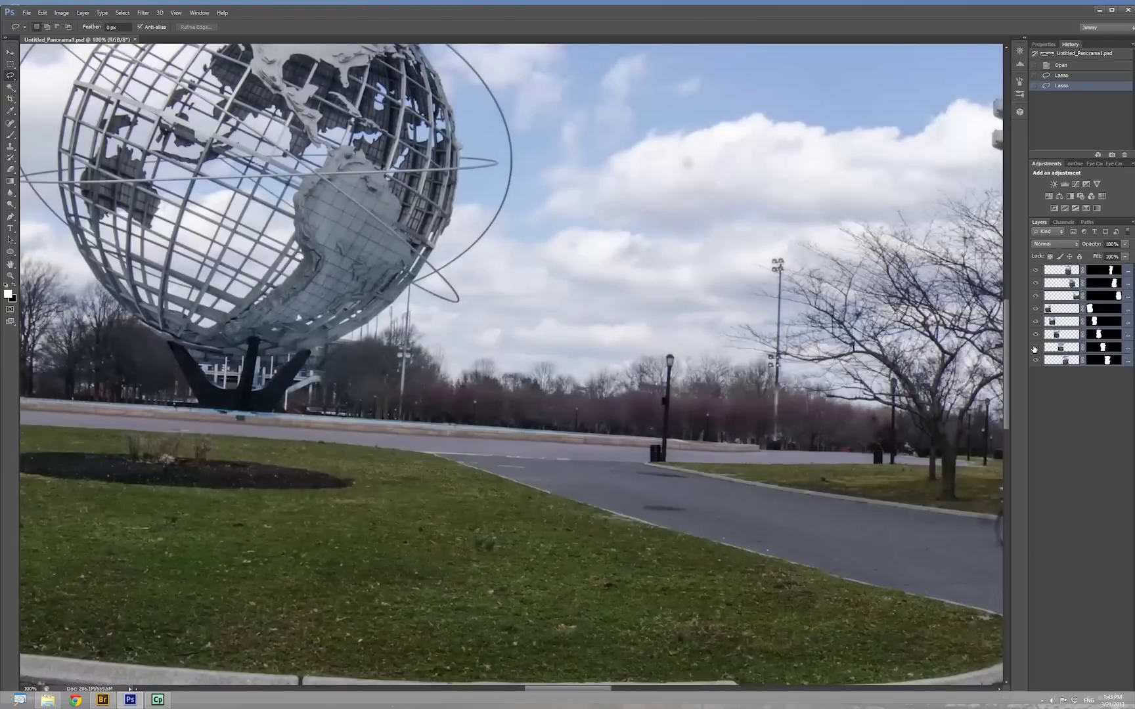
left_click(1035, 347)
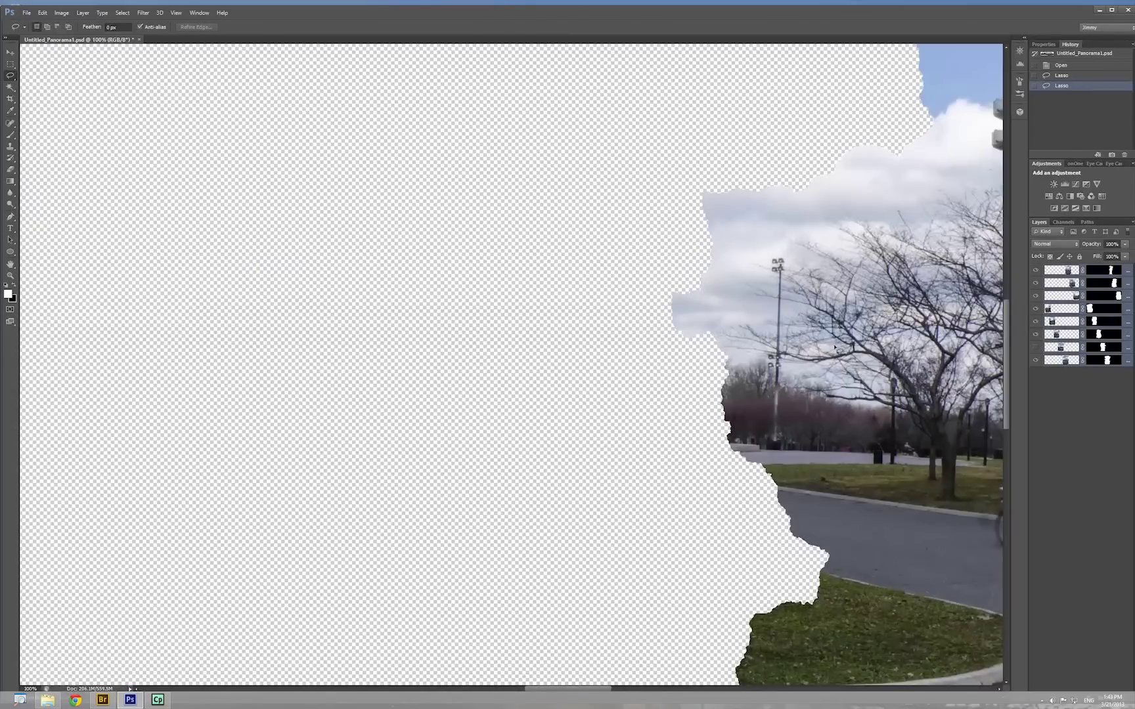
left_click_drag(823, 298, 726, 266)
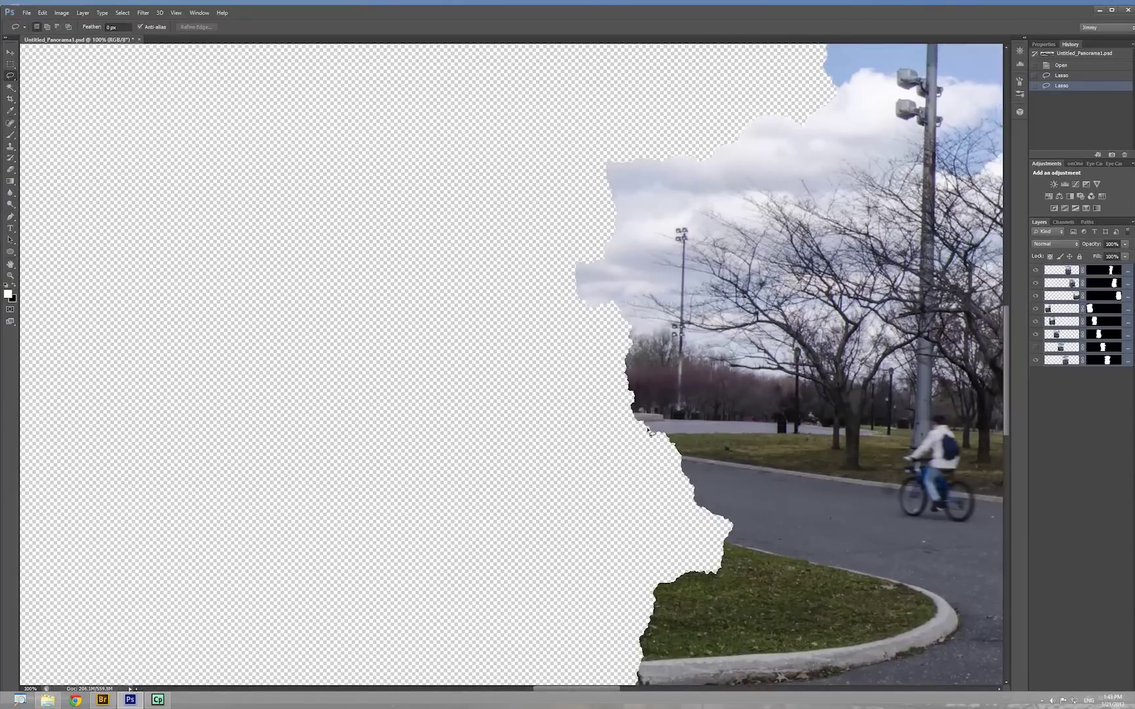
left_click(1037, 348)
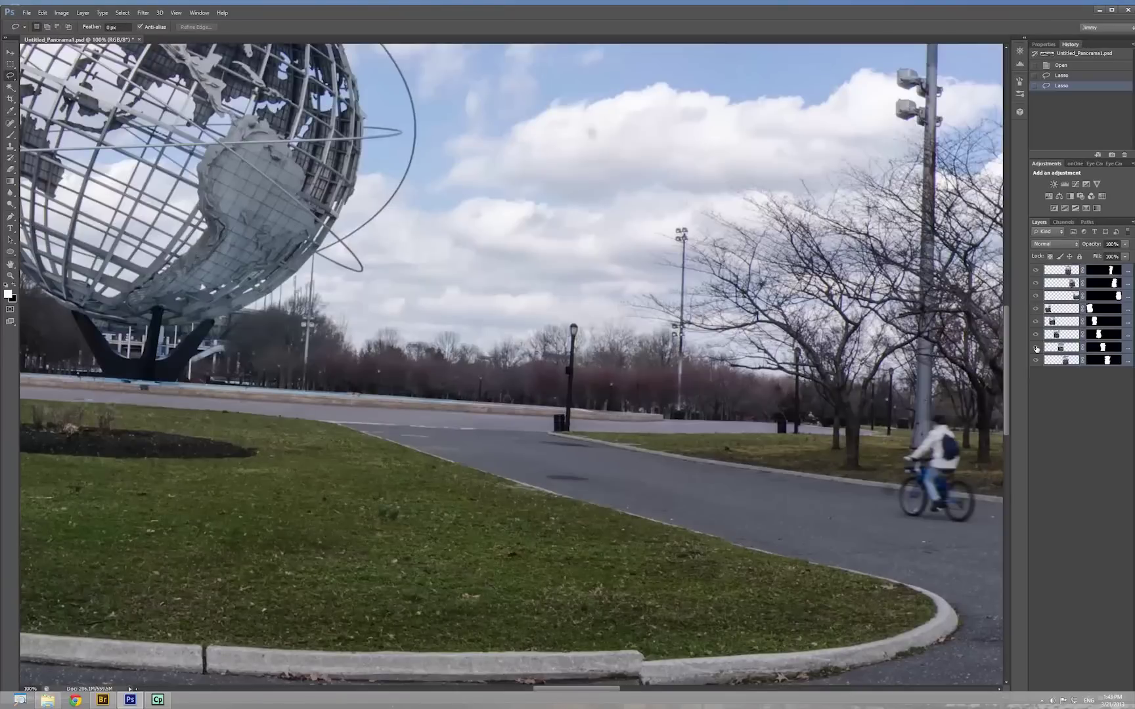
left_click(1037, 348)
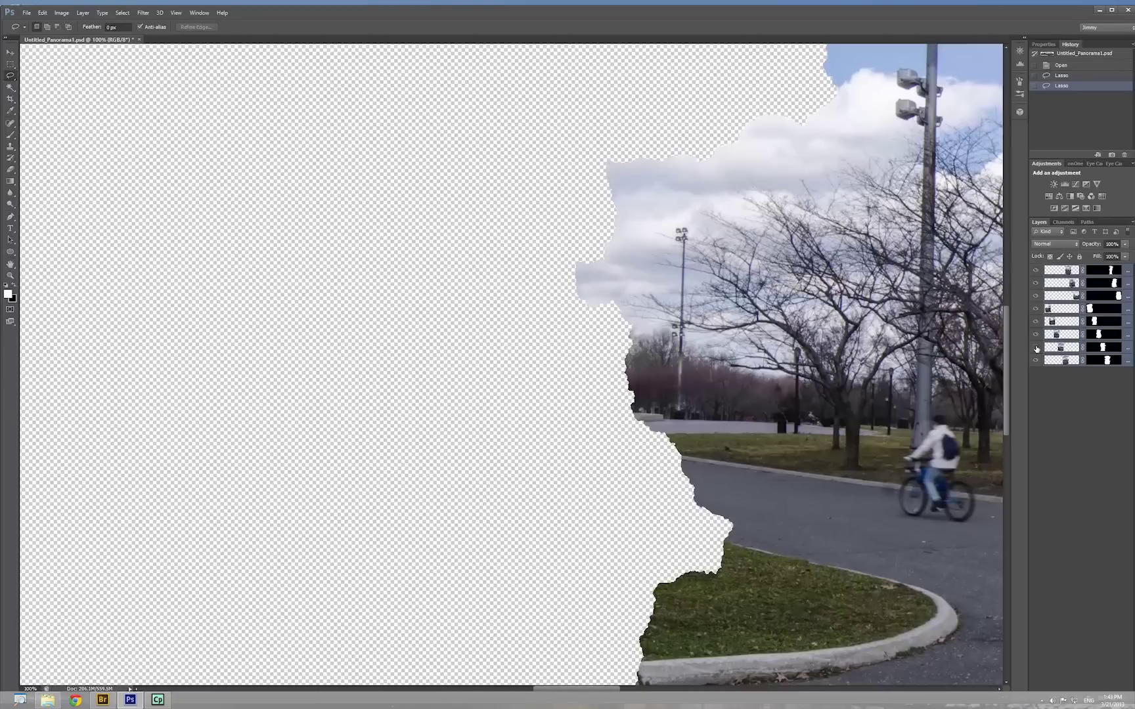
left_click(1037, 348)
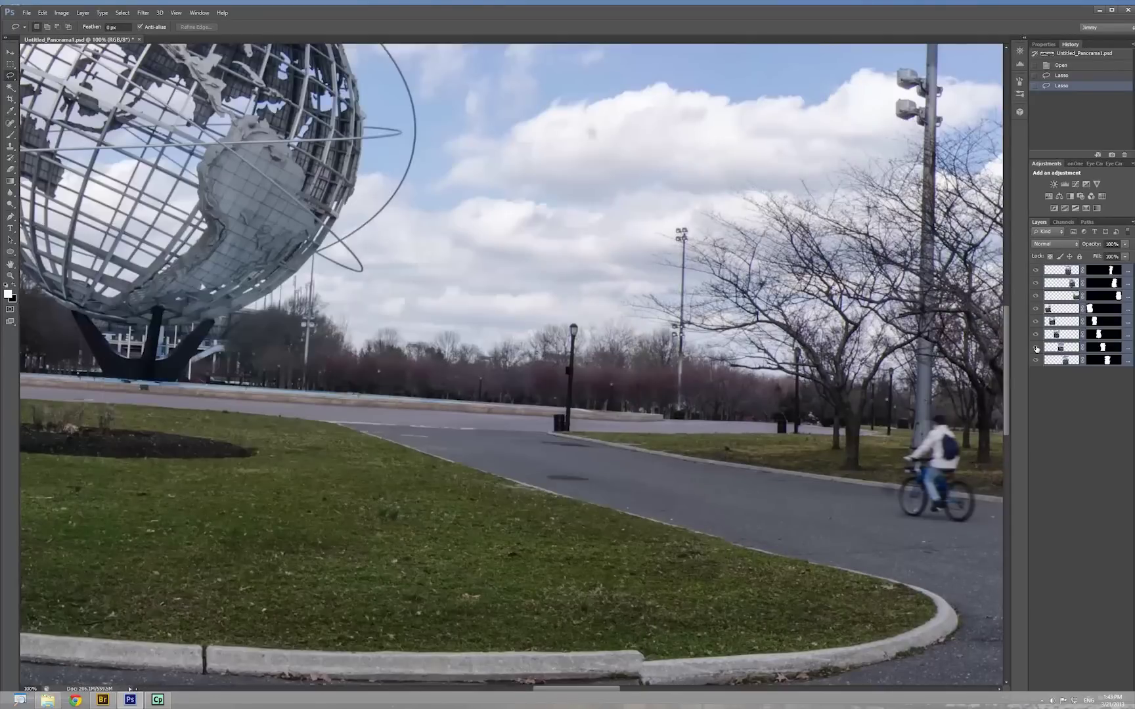
key("ctrl+0")
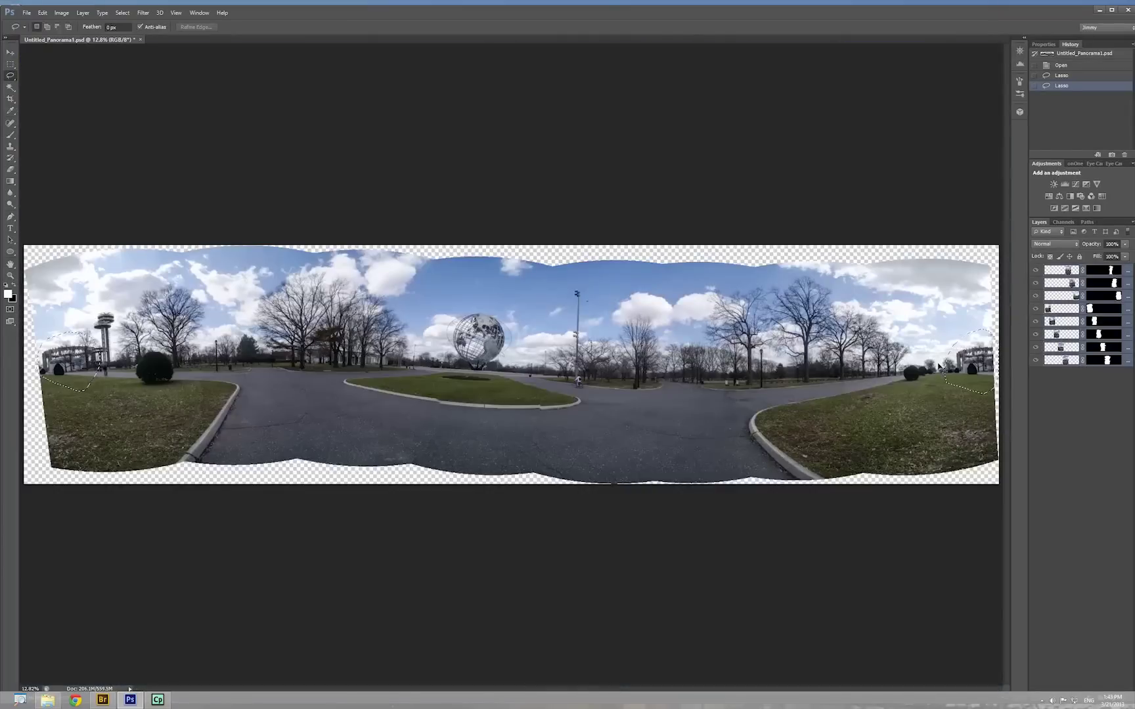
Clear the lasso selections and merge all panorama layers into the single layer _DSC0291.jpg.
key("ctrl+d")
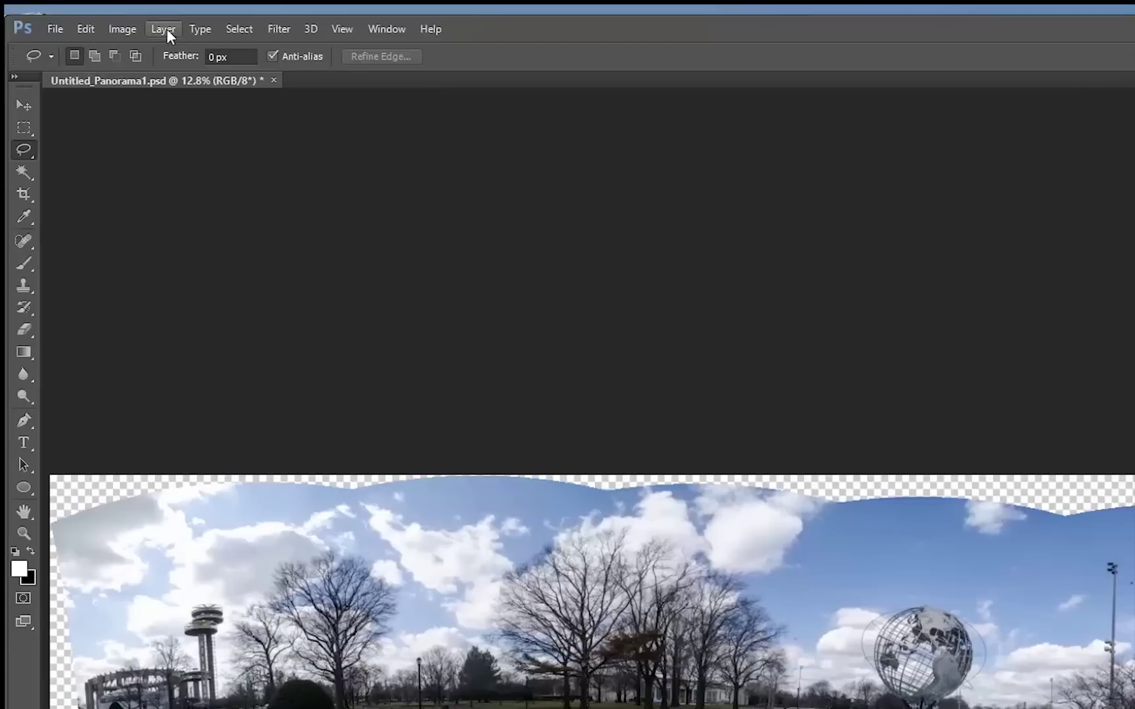
left_click(85, 15)
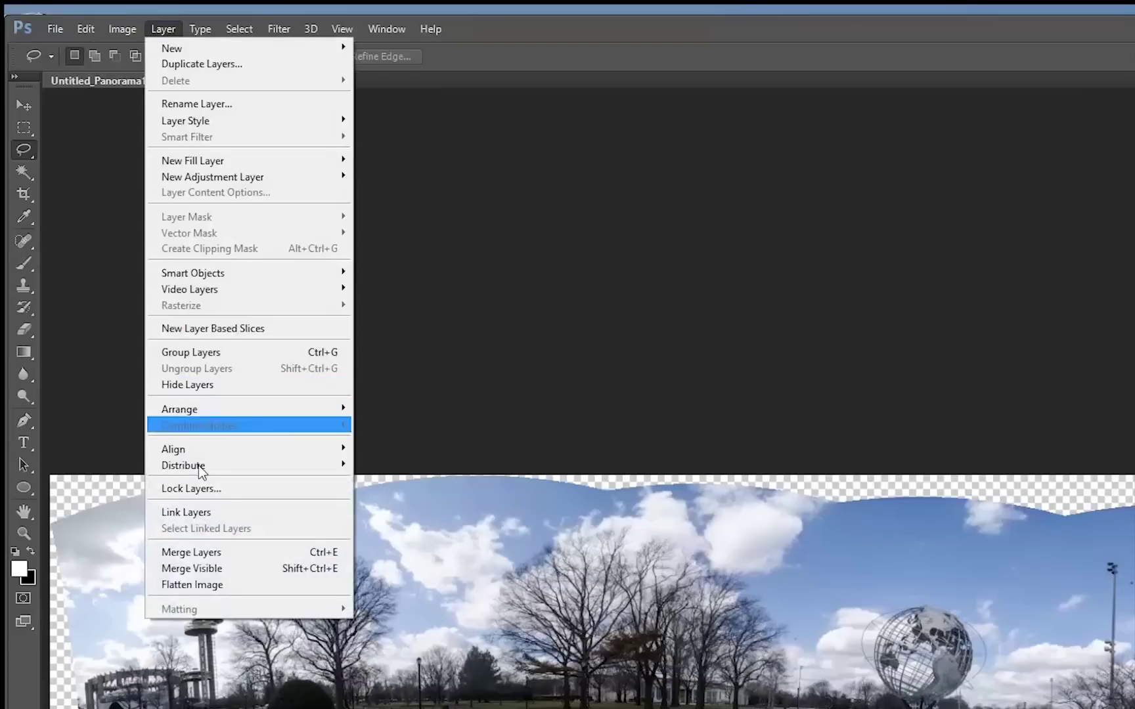
left_click(220, 557)
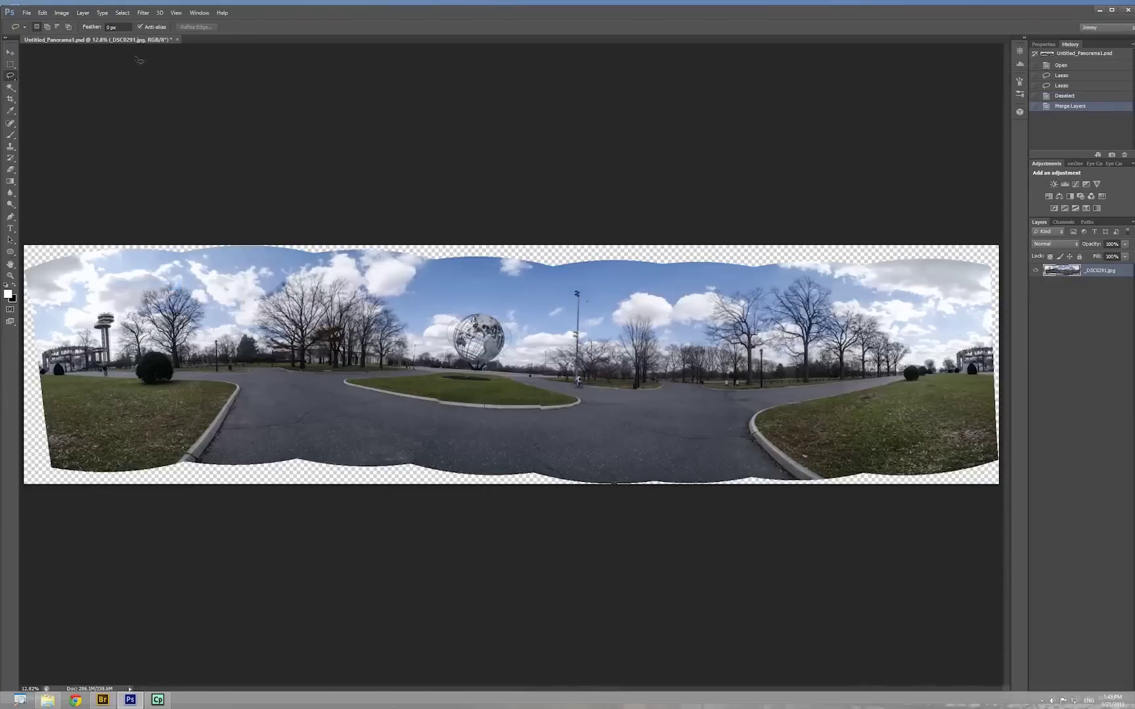
Apply Filter > Other > Offset with a horizontal shift and Wrap Around to the merged panorama.
key("v")
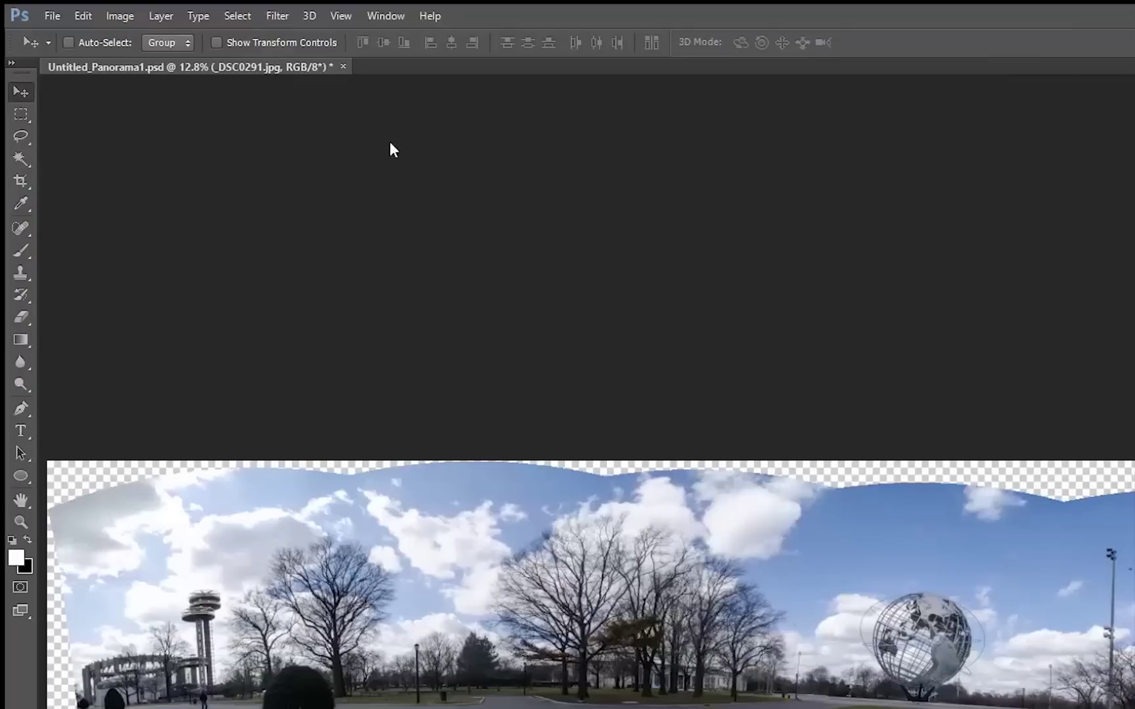
left_click(283, 15)
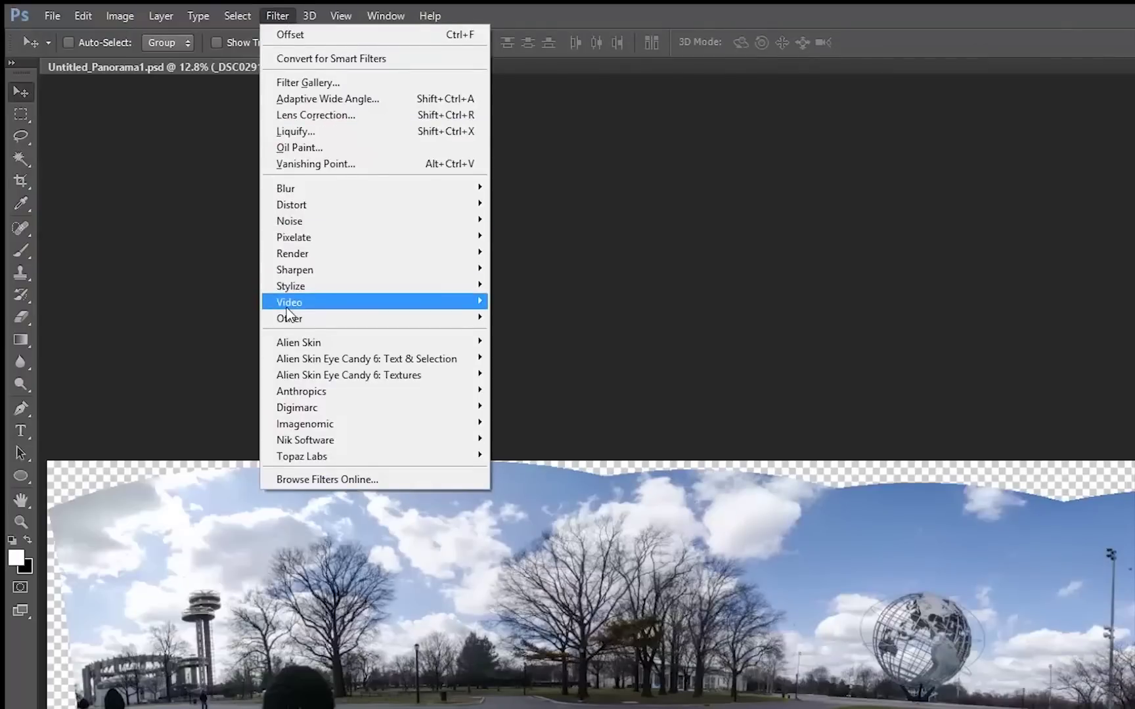
mouse_move(299, 319)
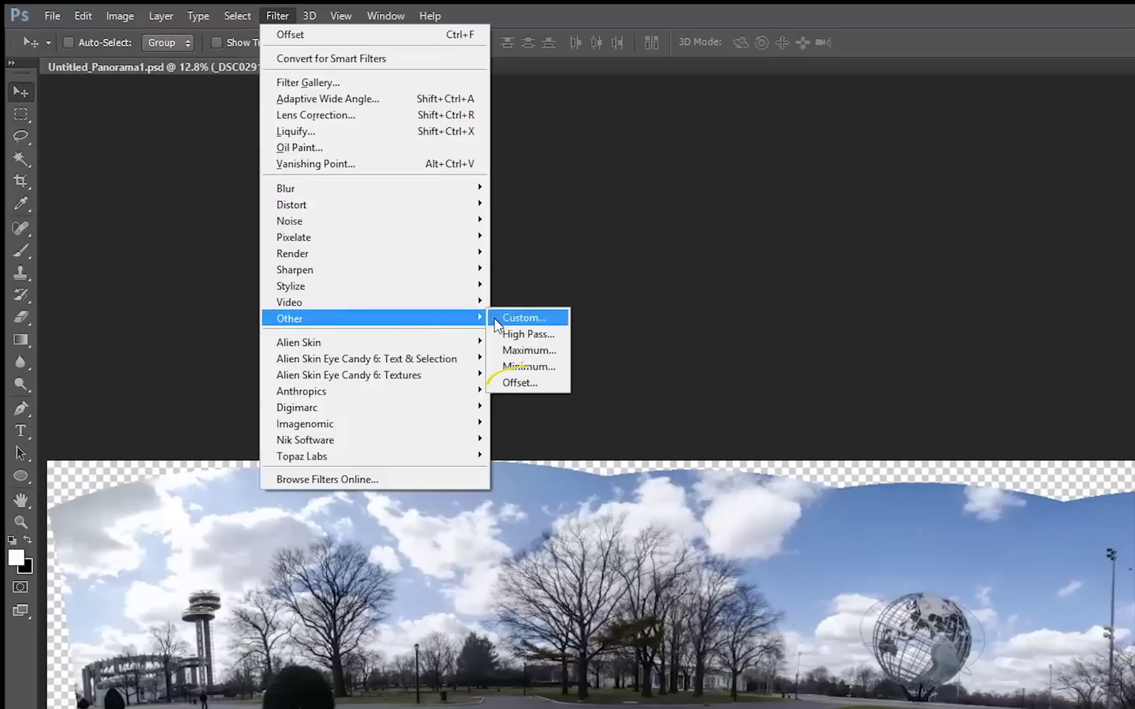
left_click(522, 383)
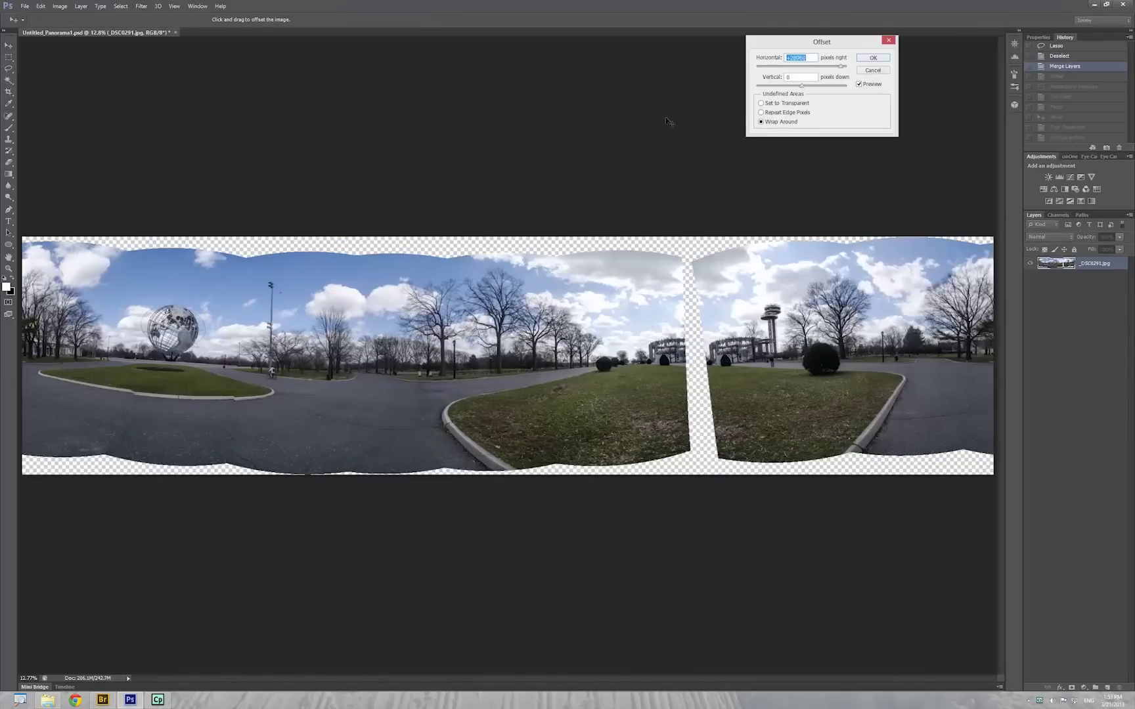
left_click_drag(844, 47, 830, 56)
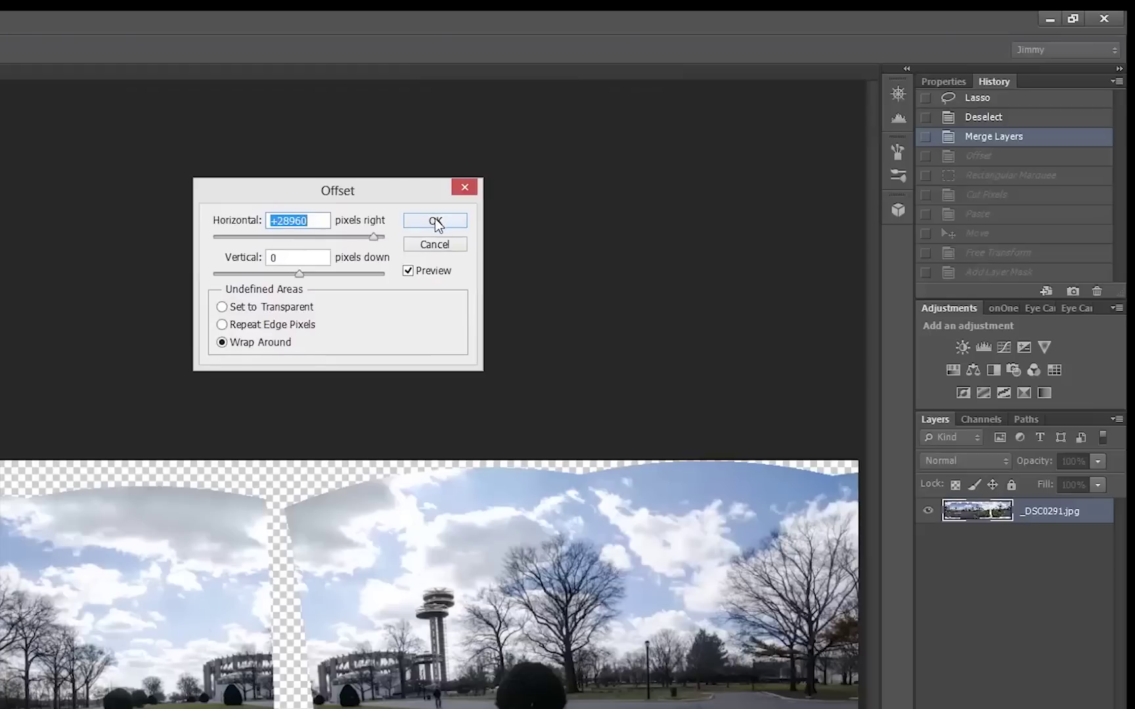
left_click(435, 221)
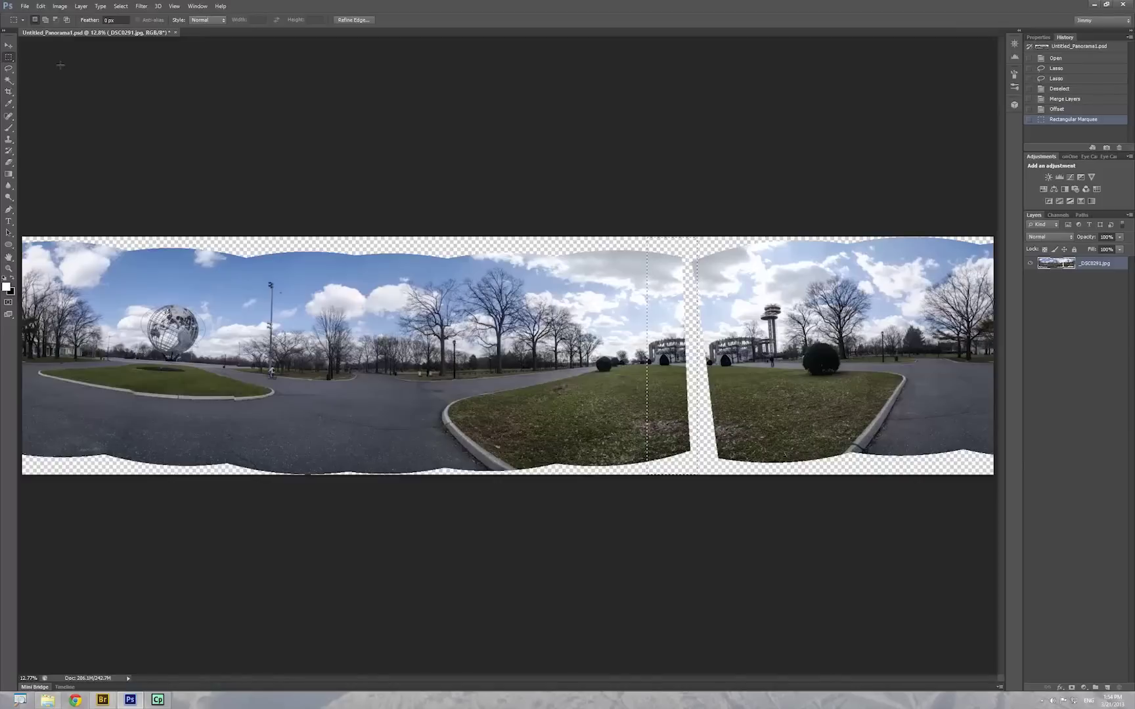
Cut the selected right section, paste it as Layer 1, and move it beside the seam.
left_click(40, 6)
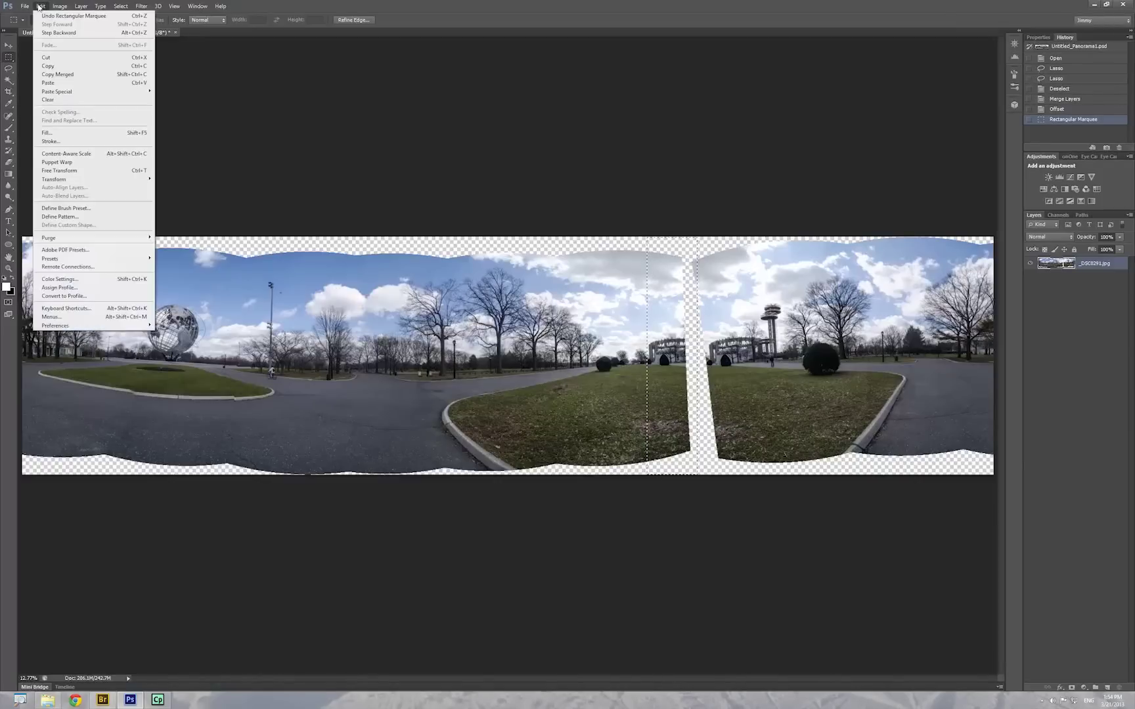
left_click(49, 57)
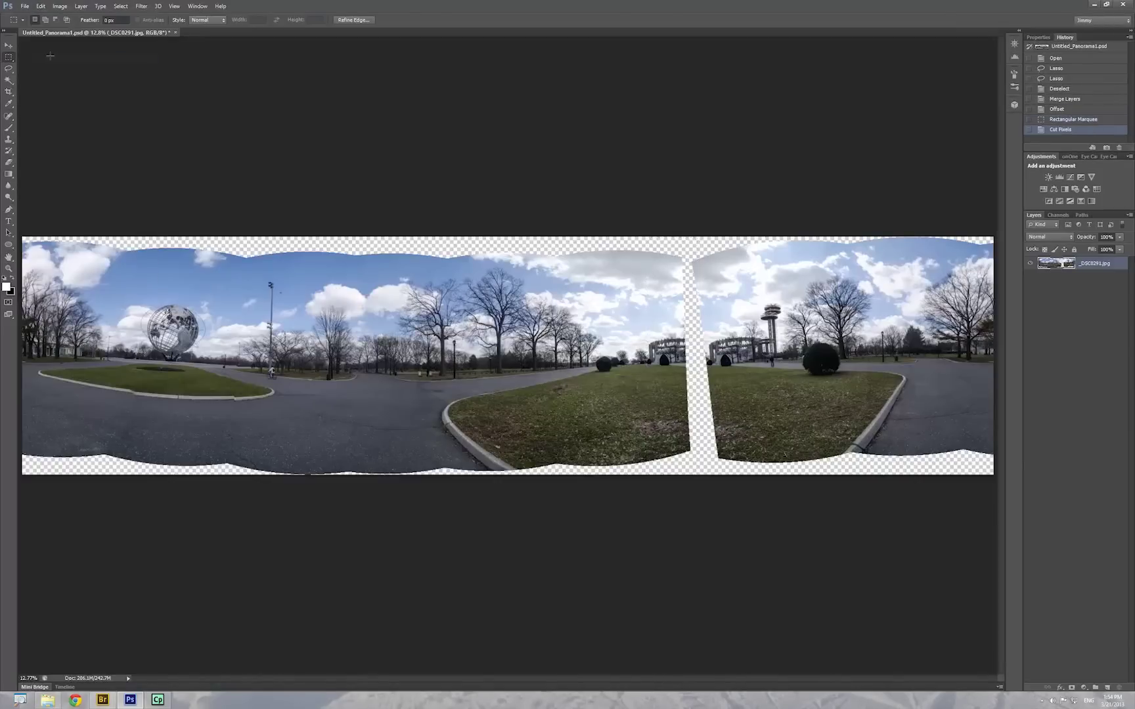
left_click(40, 6)
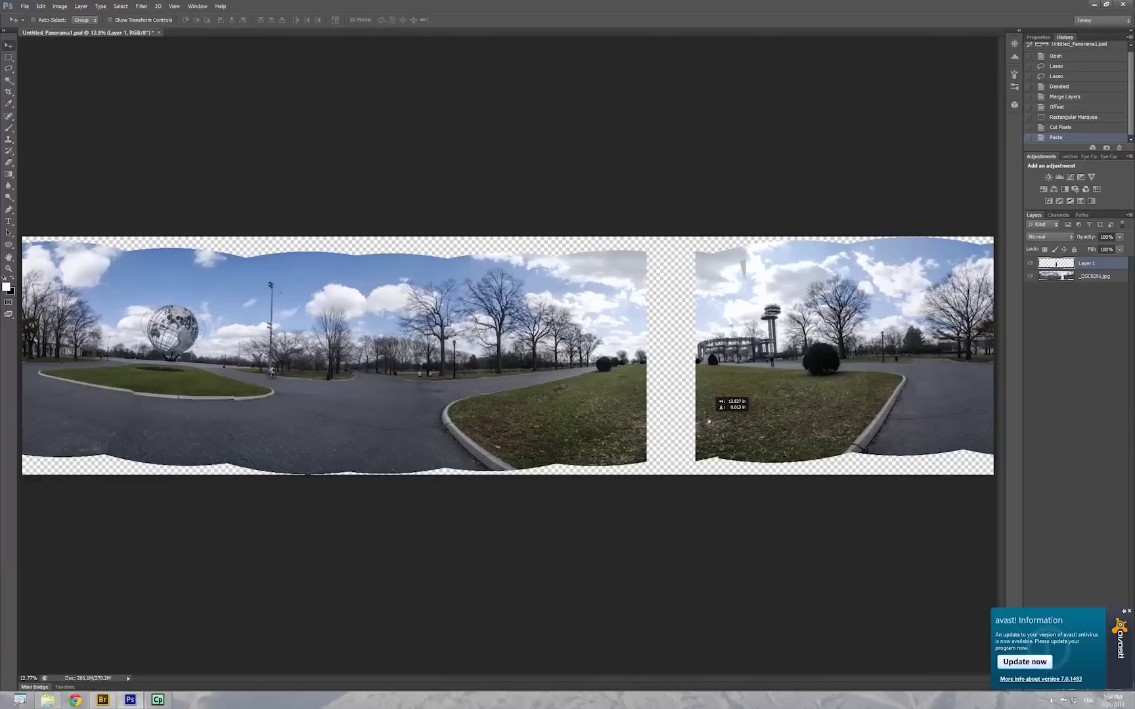
left_click_drag(708, 421, 707, 423)
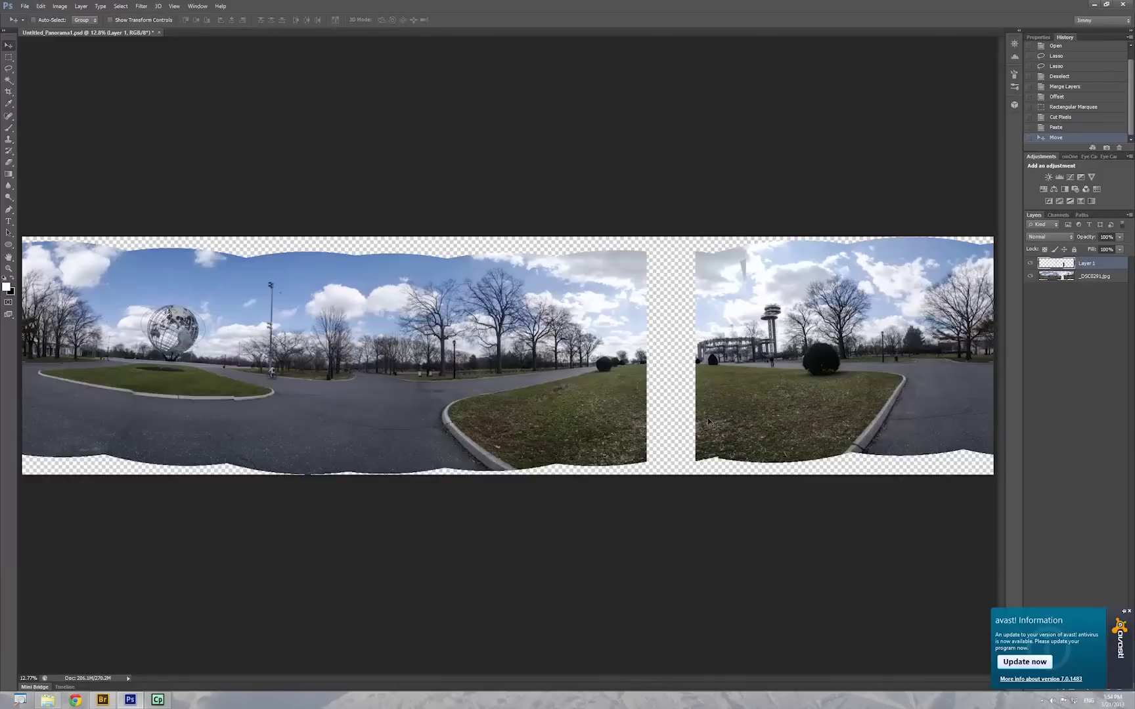
Zoom in on the transparent gap in the middle of the panorama, panning toward the water tower side.
key("ctrl+plus")
key("ctrl+plus")
key("ctrl+plus")
key("ctrl+plus")
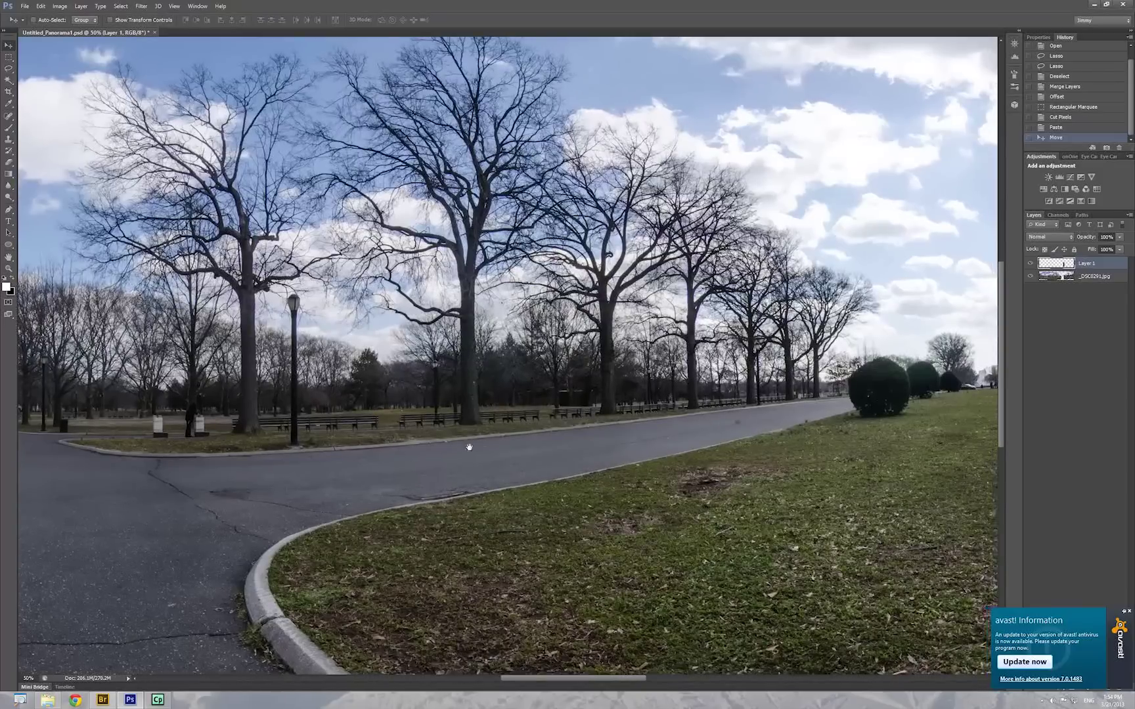
left_click_drag(466, 446, 148, 427)
left_click_drag(712, 438, 608, 457)
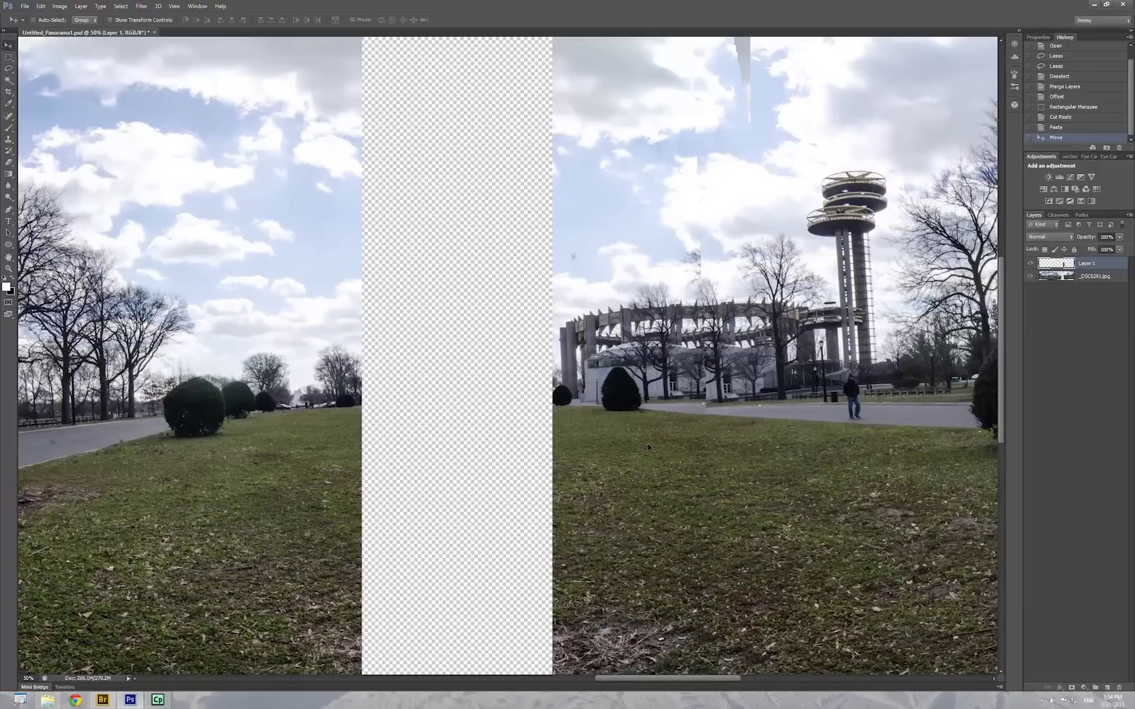
left_click_drag(674, 437, 658, 500)
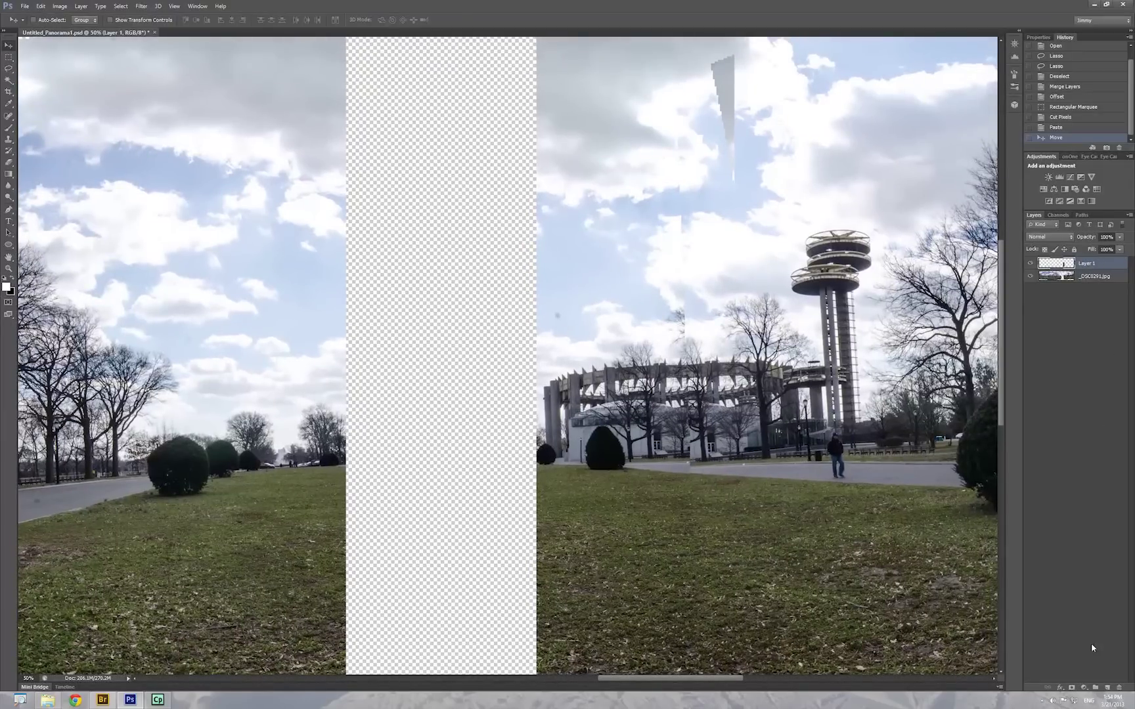
Add a layer mask to the moved piece and paint black over the sky streak and cloud seam.
left_click(1072, 688)
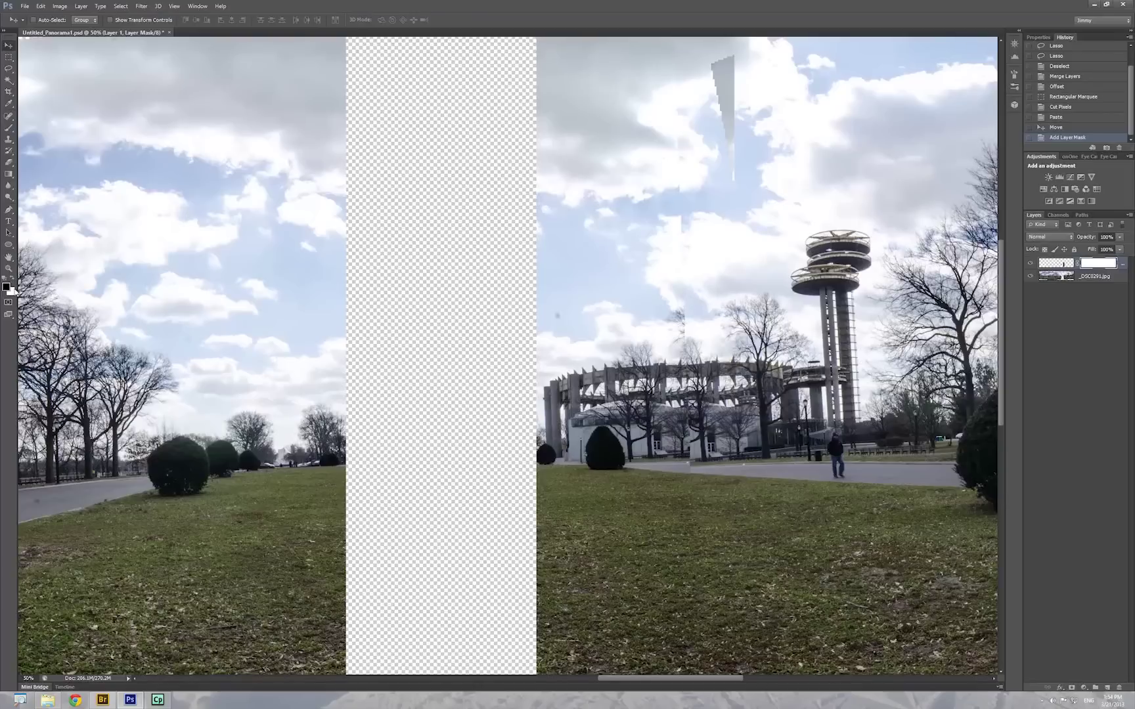
key("b")
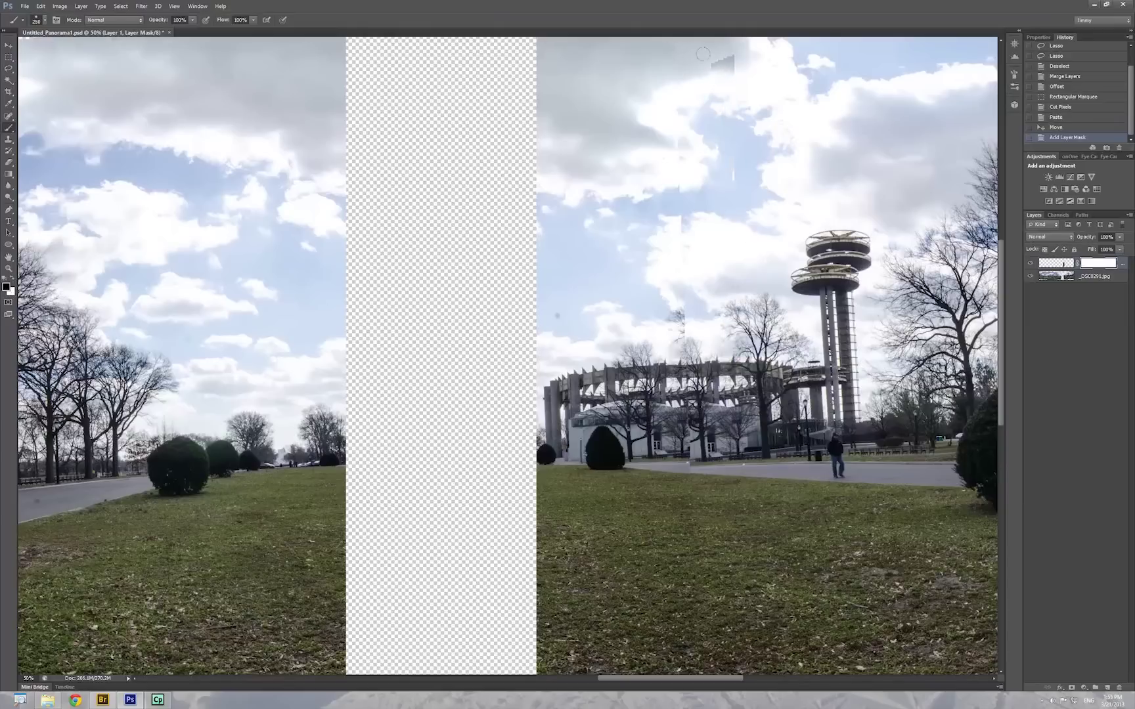
left_click(698, 85)
mouse_move(723, 62)
left_mouse_down()
mouse_move(684, 99)
mouse_move(697, 96)
left_mouse_up()
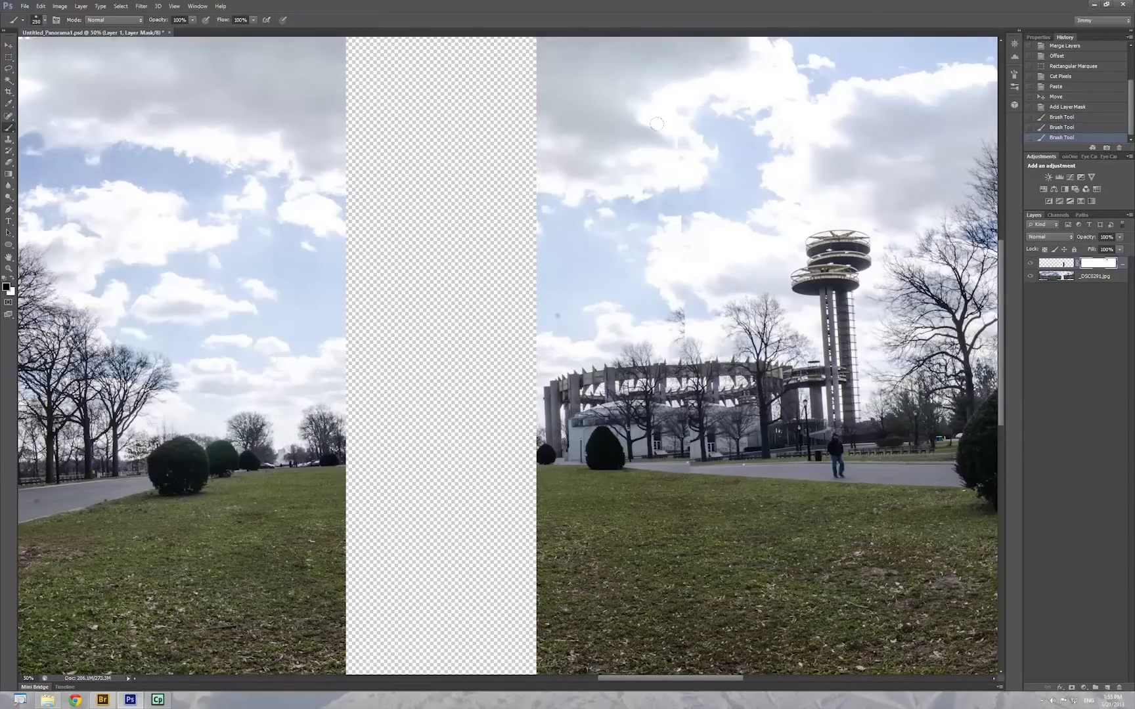
mouse_move(677, 220)
left_mouse_down()
mouse_move(649, 246)
mouse_move(660, 282)
left_mouse_up()
left_click_drag(667, 340, 683, 387)
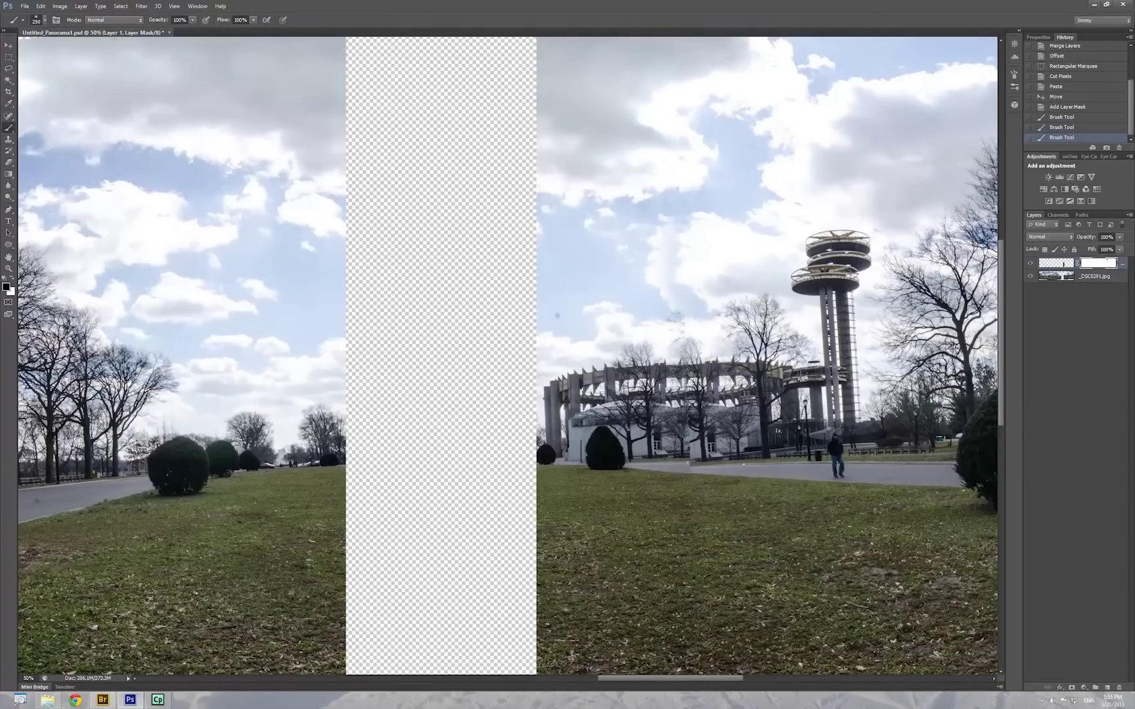
mouse_move(684, 458)
left_mouse_down()
mouse_move(669, 498)
mouse_move(657, 466)
left_mouse_up()
left_click_drag(662, 335, 683, 410)
left_click_drag(729, 606, 741, 452)
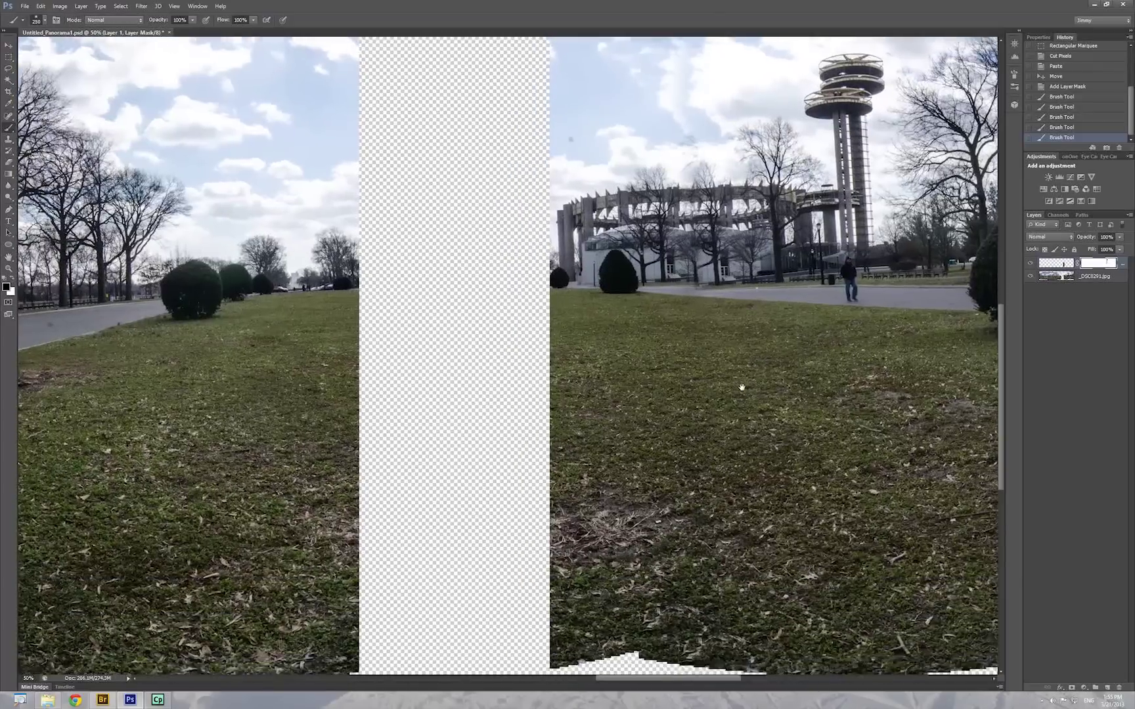
Touch up the mask along the road and bush, then merge the piece down into the panorama.
left_click_drag(742, 387, 696, 344)
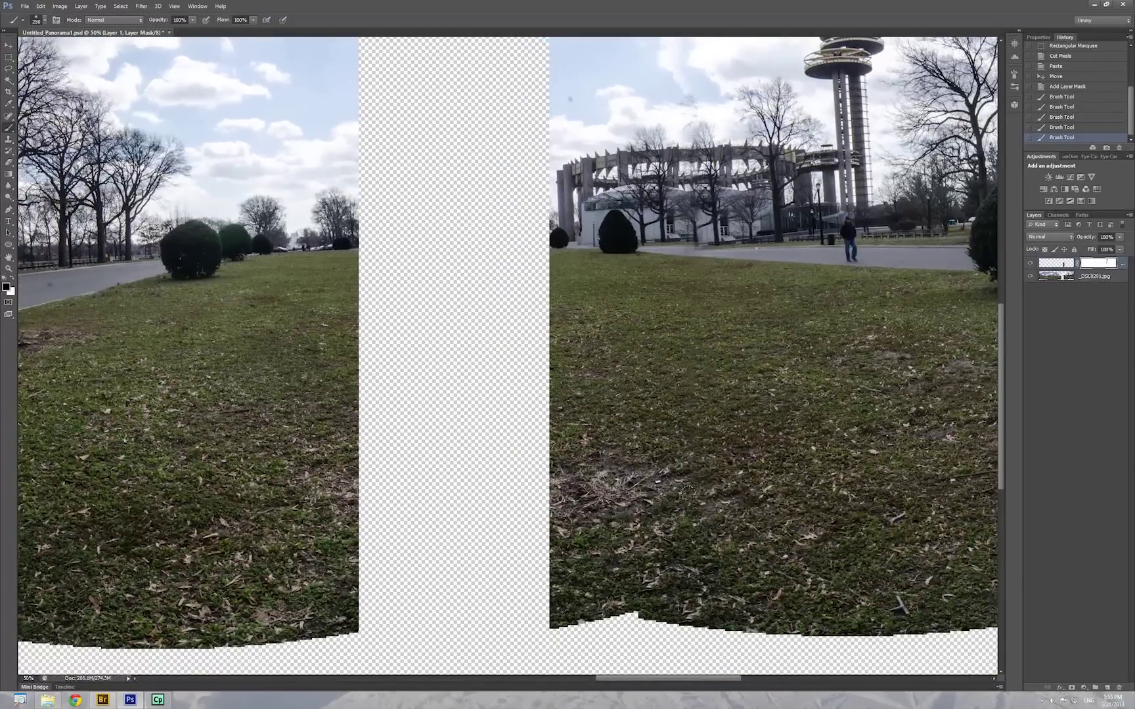
left_click_drag(686, 358, 676, 235)
left_click_drag(666, 114, 694, 148)
left_click_drag(686, 214, 683, 257)
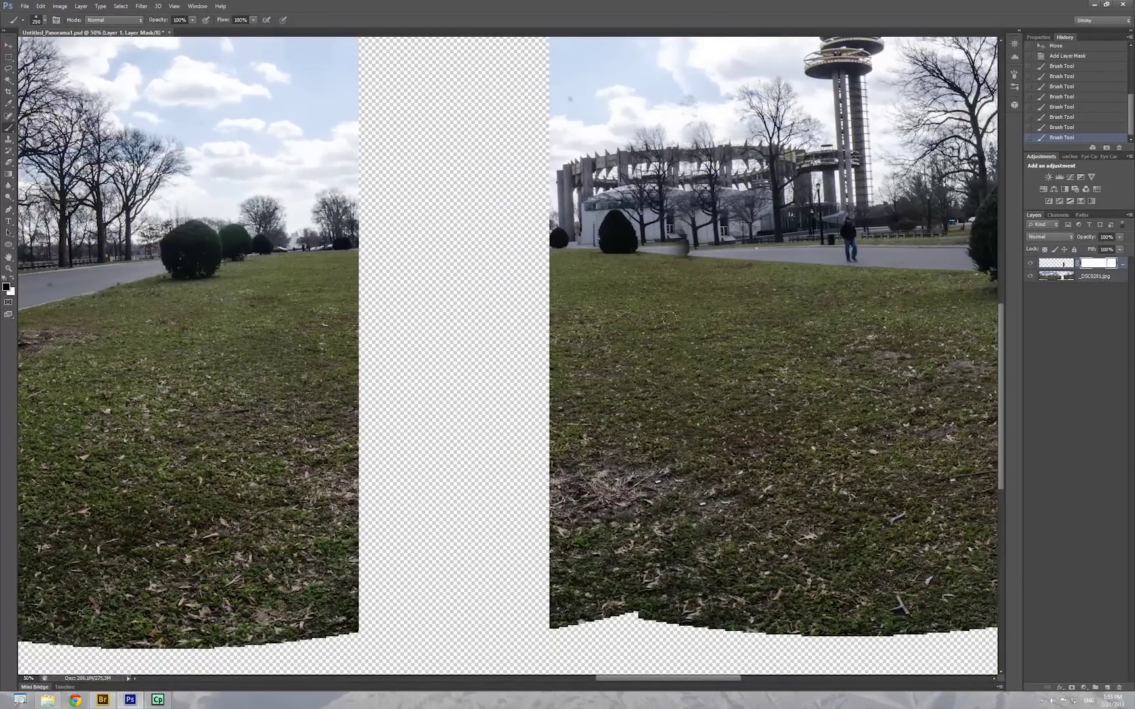
left_click(670, 322)
key("x")
left_click(685, 248)
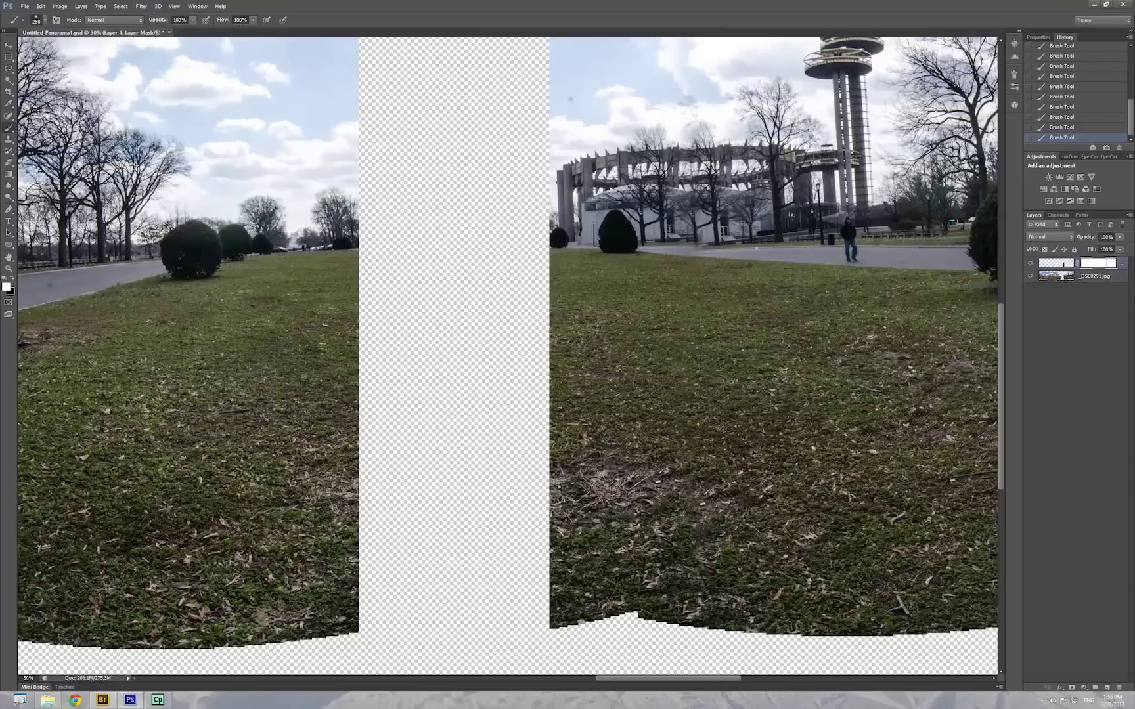
key("ctrl+0")
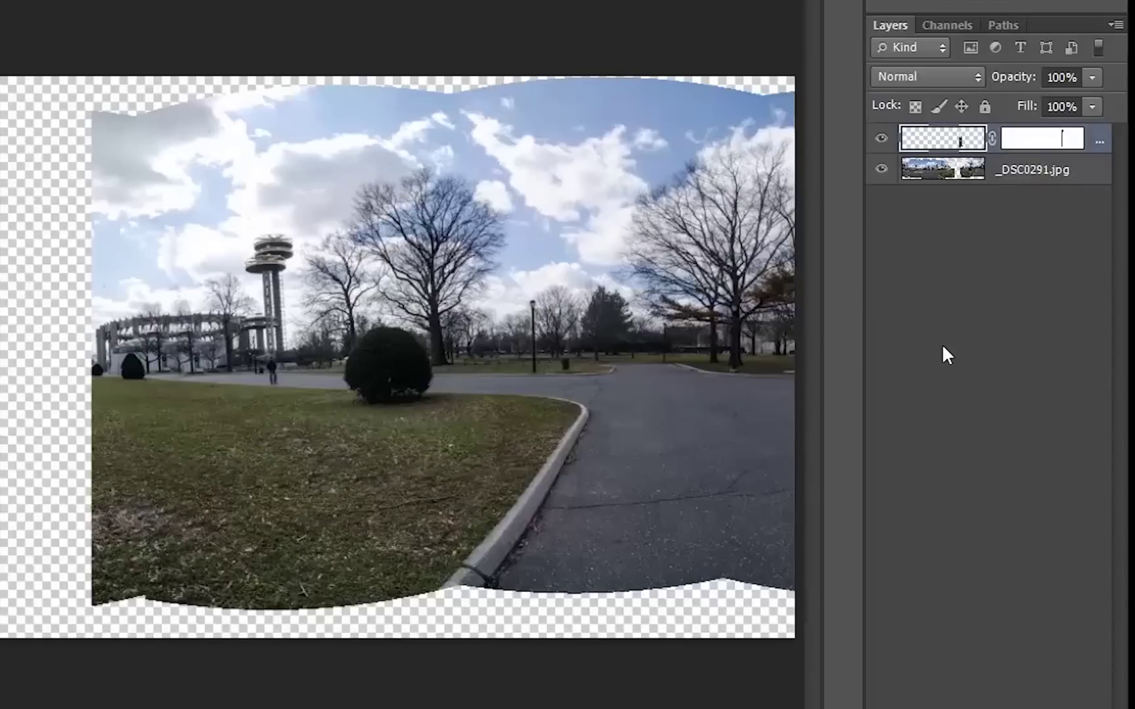
key("ctrl+e")
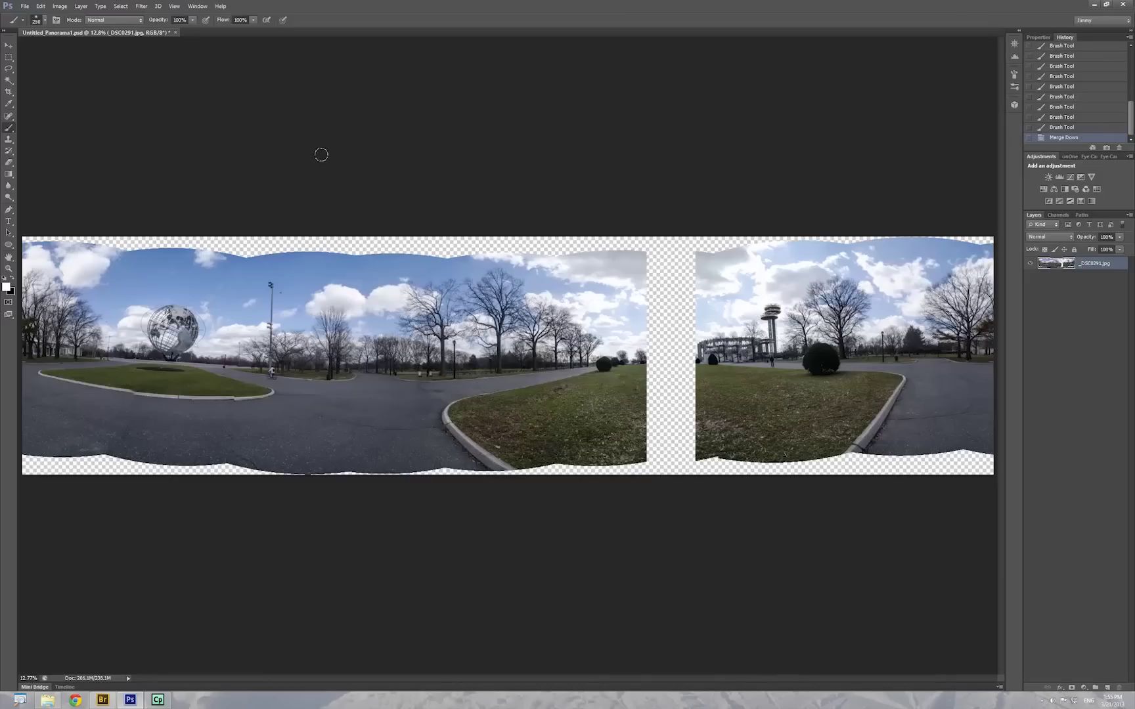
Offset the panorama horizontally by about +22474 with Wrap Around so the globe sits near centre.
left_click(142, 6)
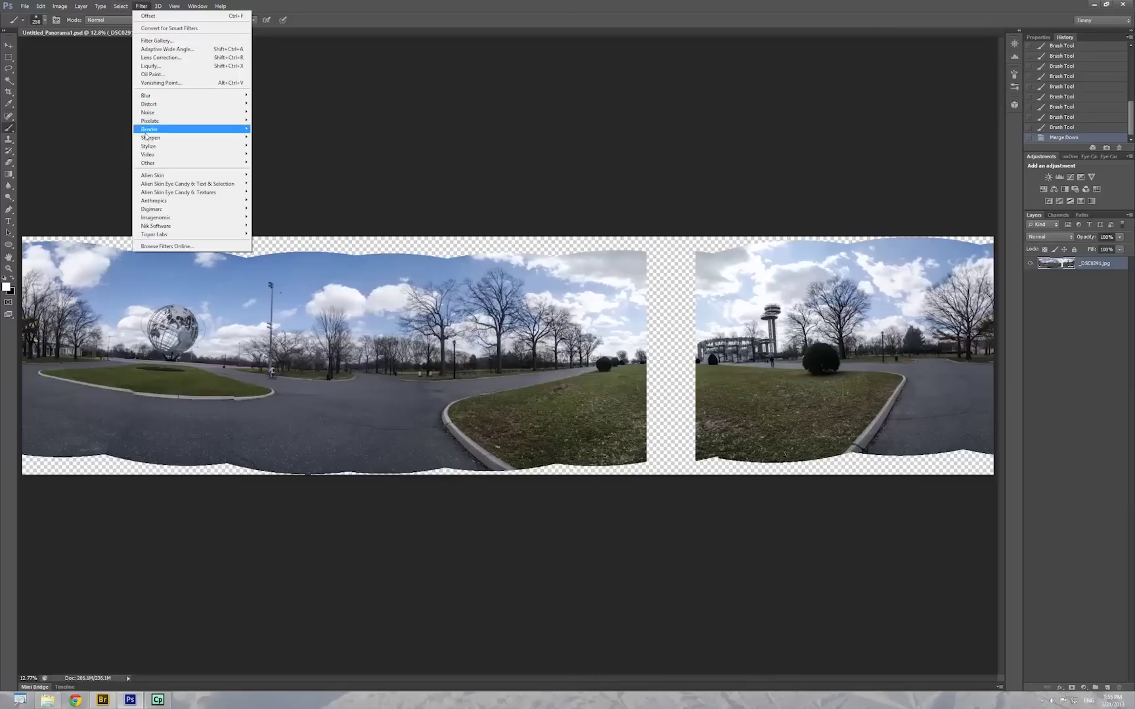
mouse_move(200, 163)
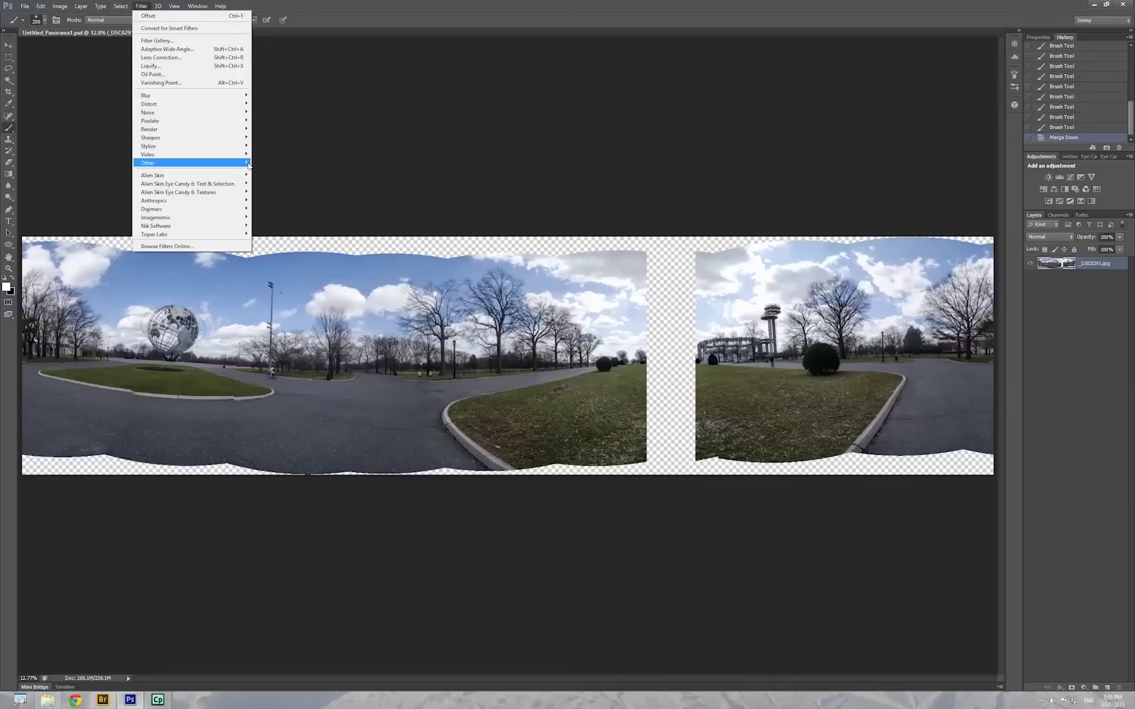
mouse_move(250, 164)
left_click(266, 196)
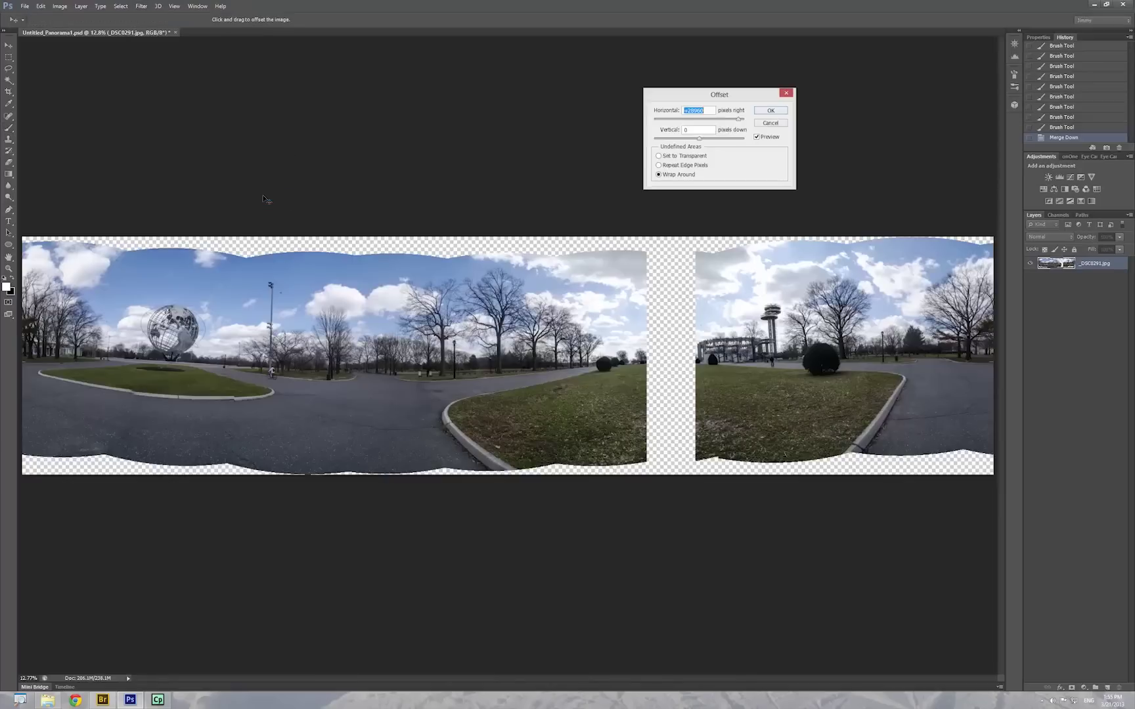
left_click_drag(402, 201, 514, 241)
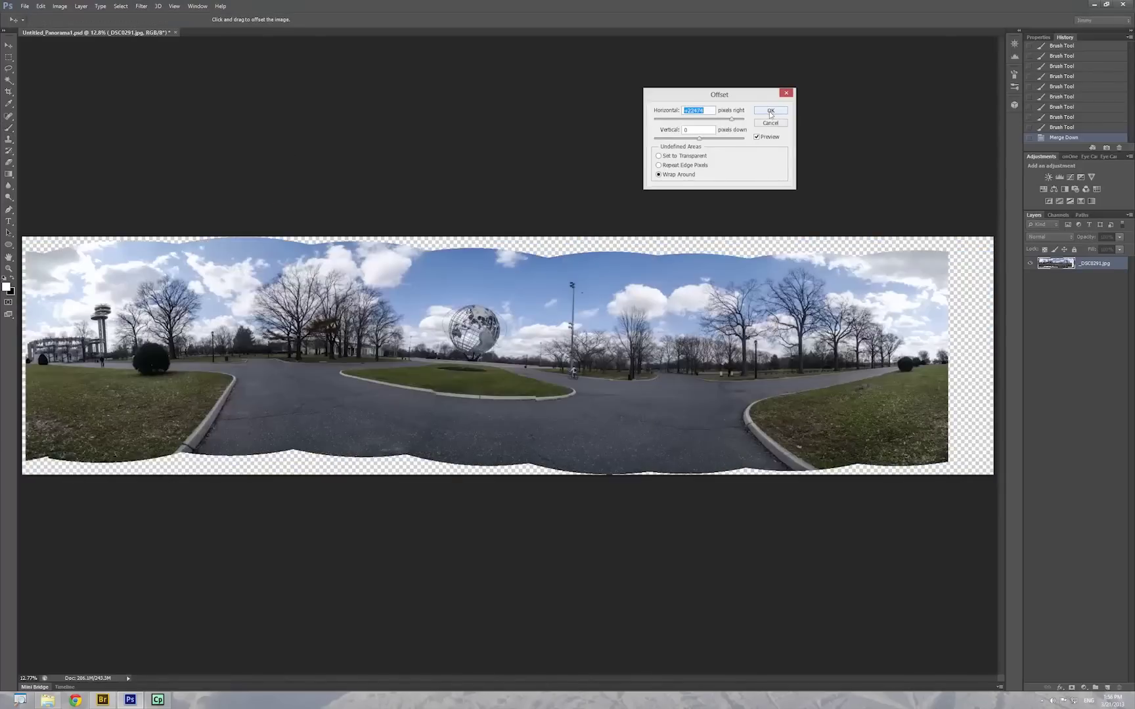
left_click(770, 112)
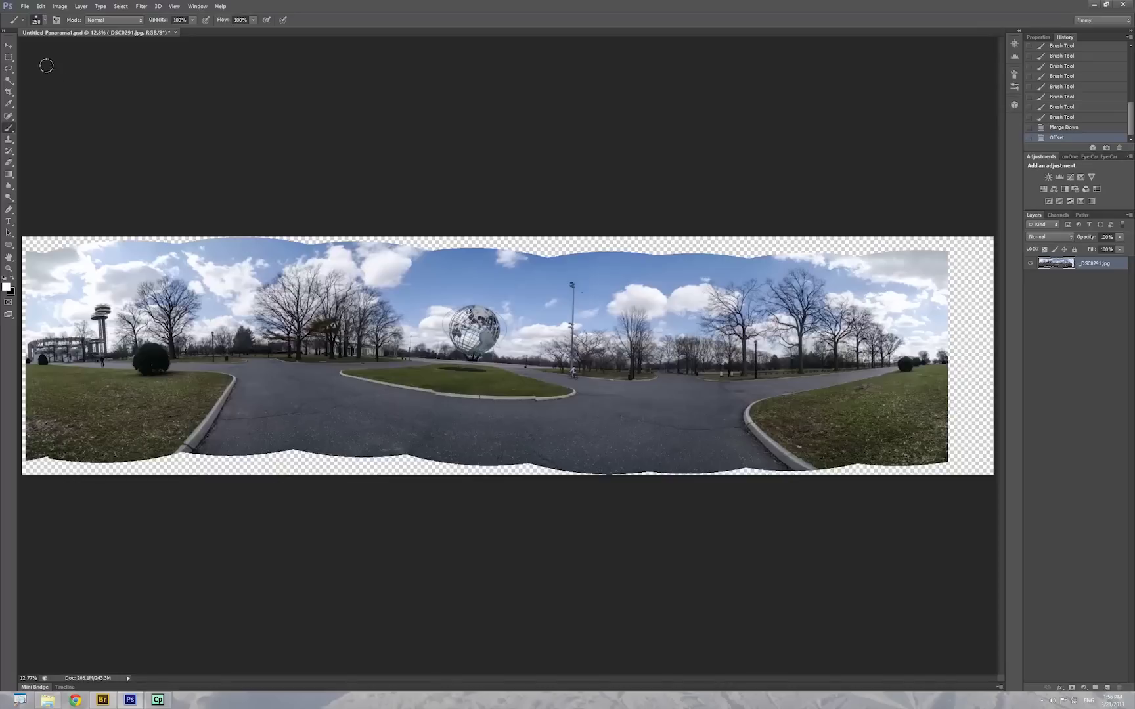
Trim away the transparent pixels from the panorama's edges.
left_click(58, 7)
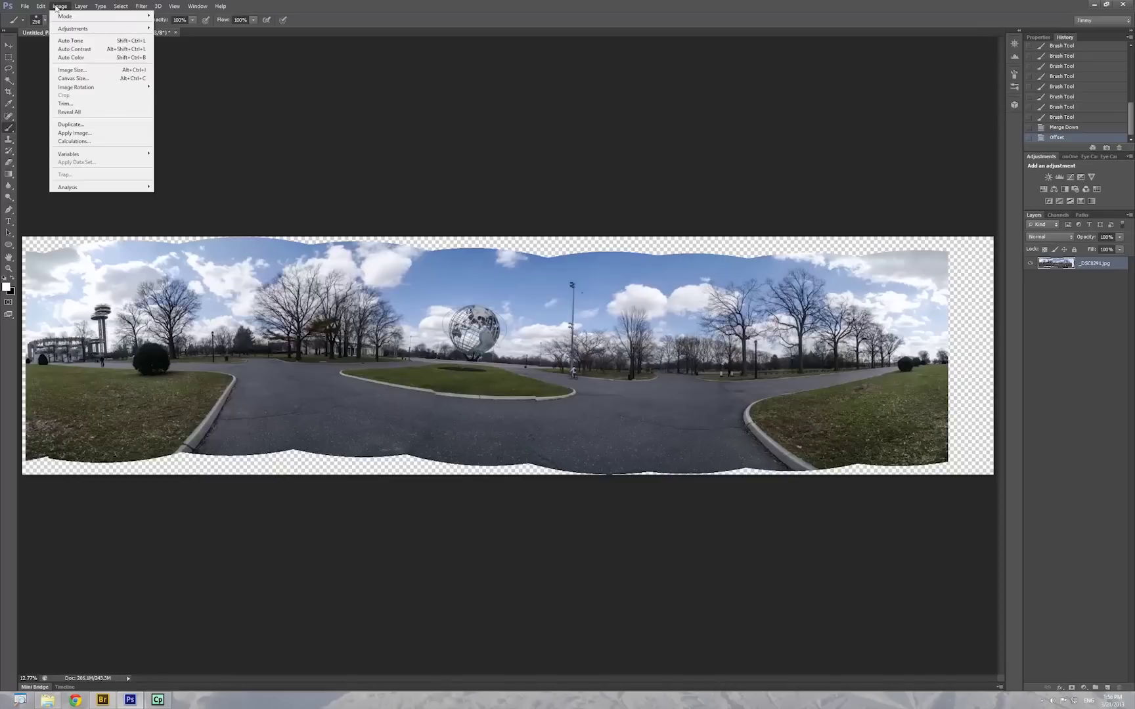
left_click(62, 103)
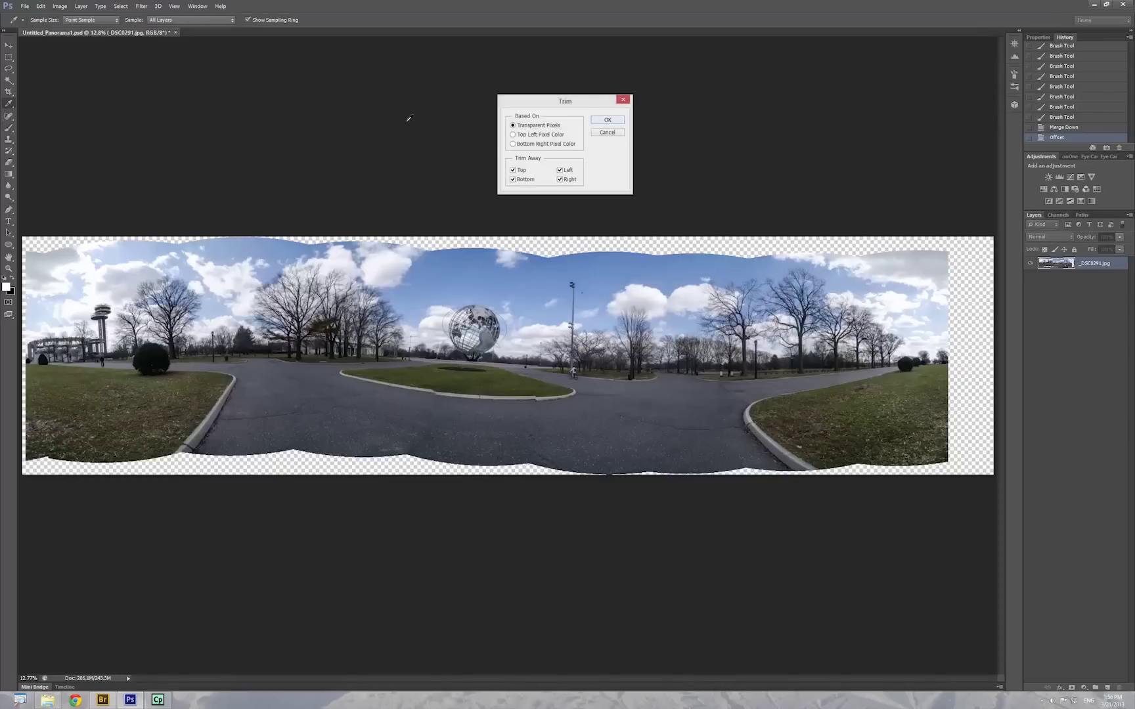
left_click(606, 121)
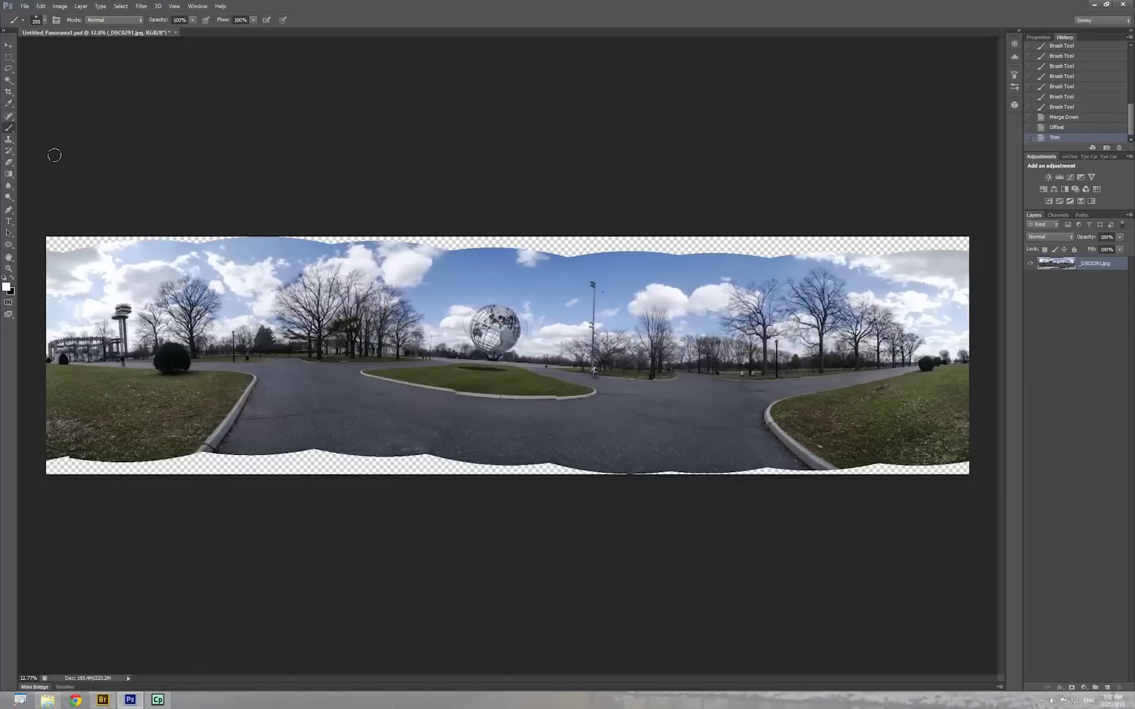
Try cropping off the ragged top and bottom margins, then cancel the crop.
left_click(9, 91)
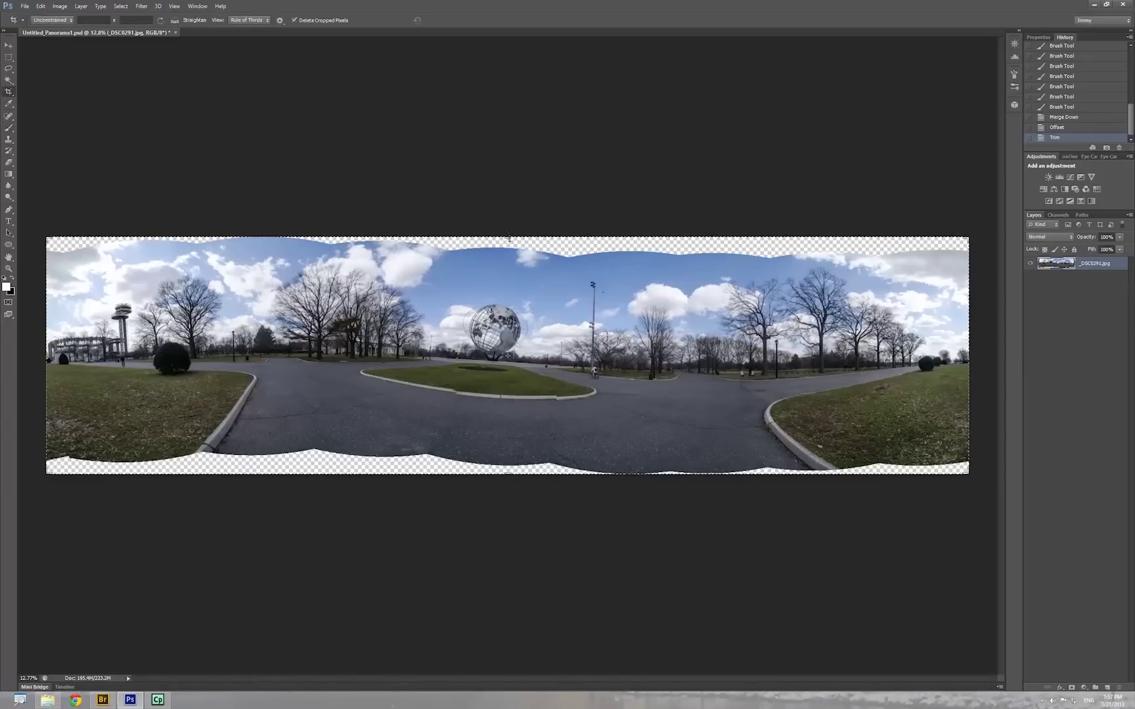
left_click_drag(509, 238, 509, 247)
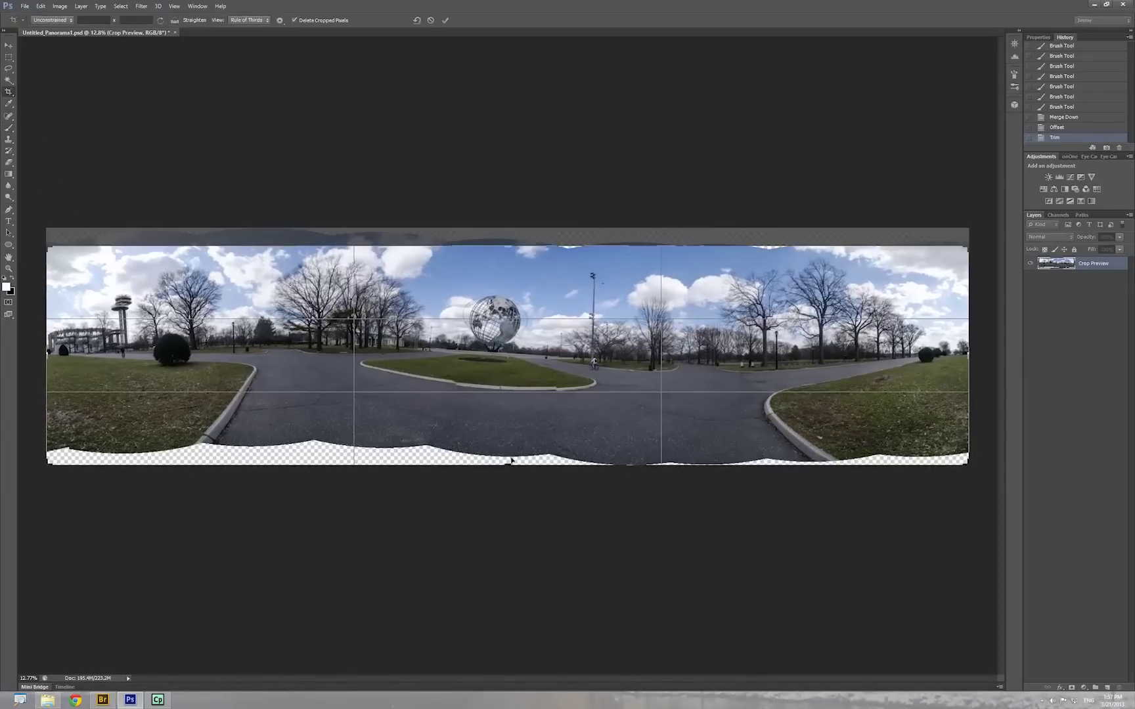
left_click_drag(509, 463, 509, 450)
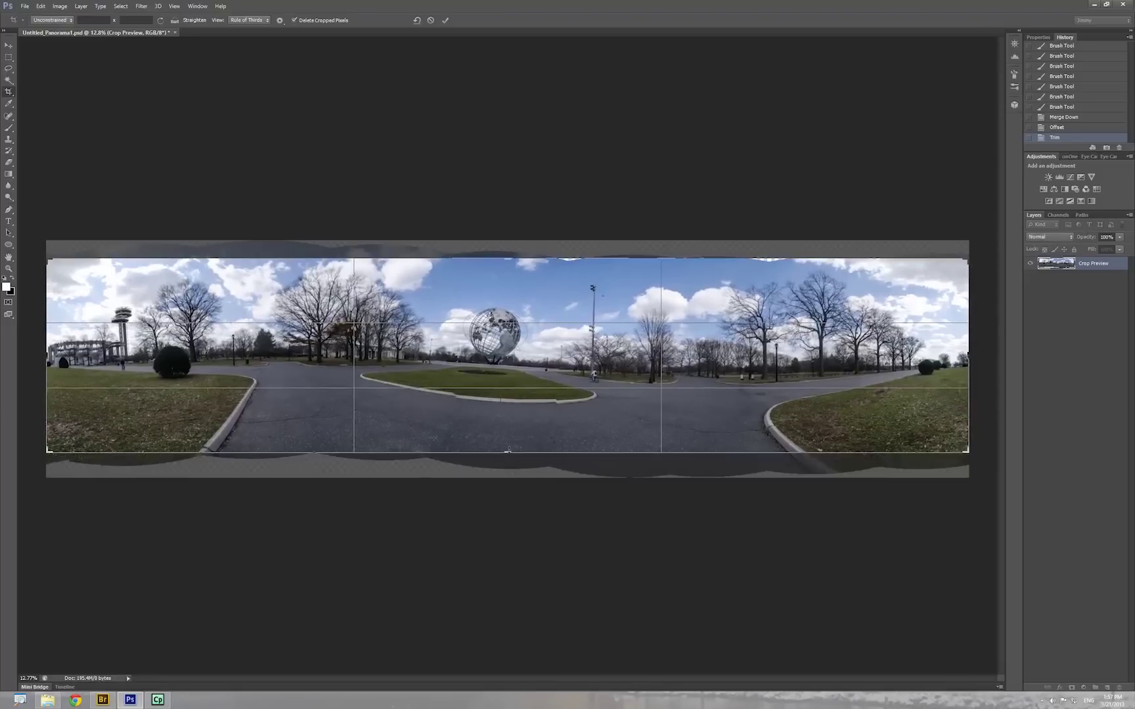
right_click(505, 304)
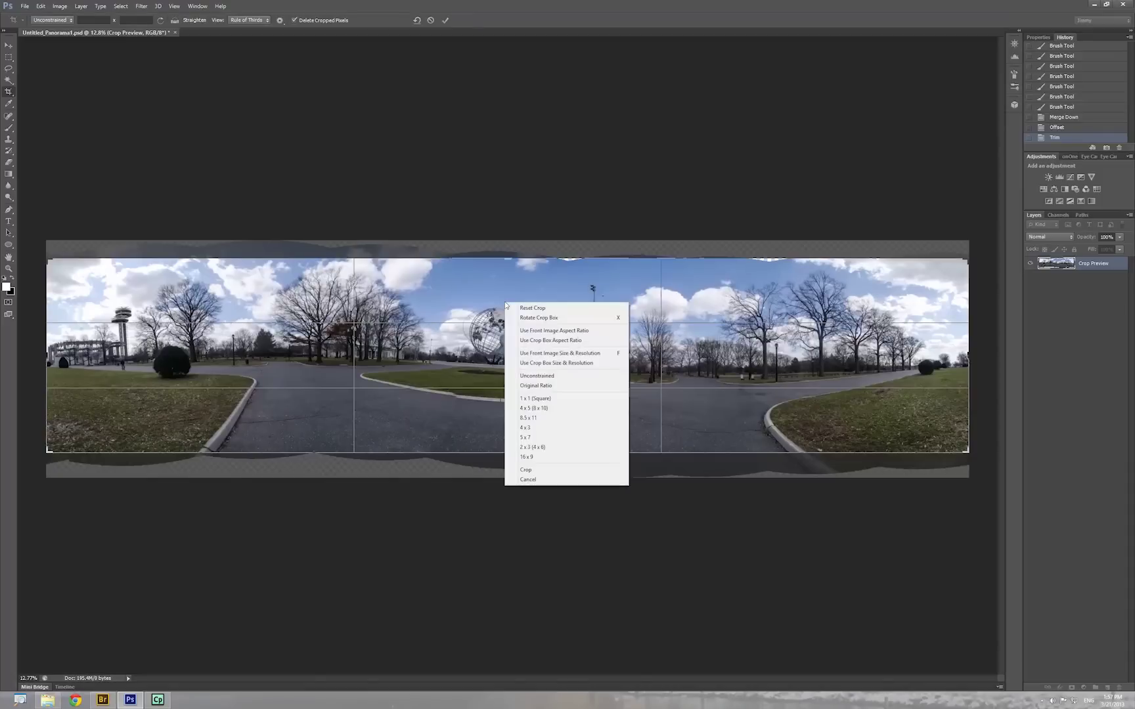
left_click(527, 481)
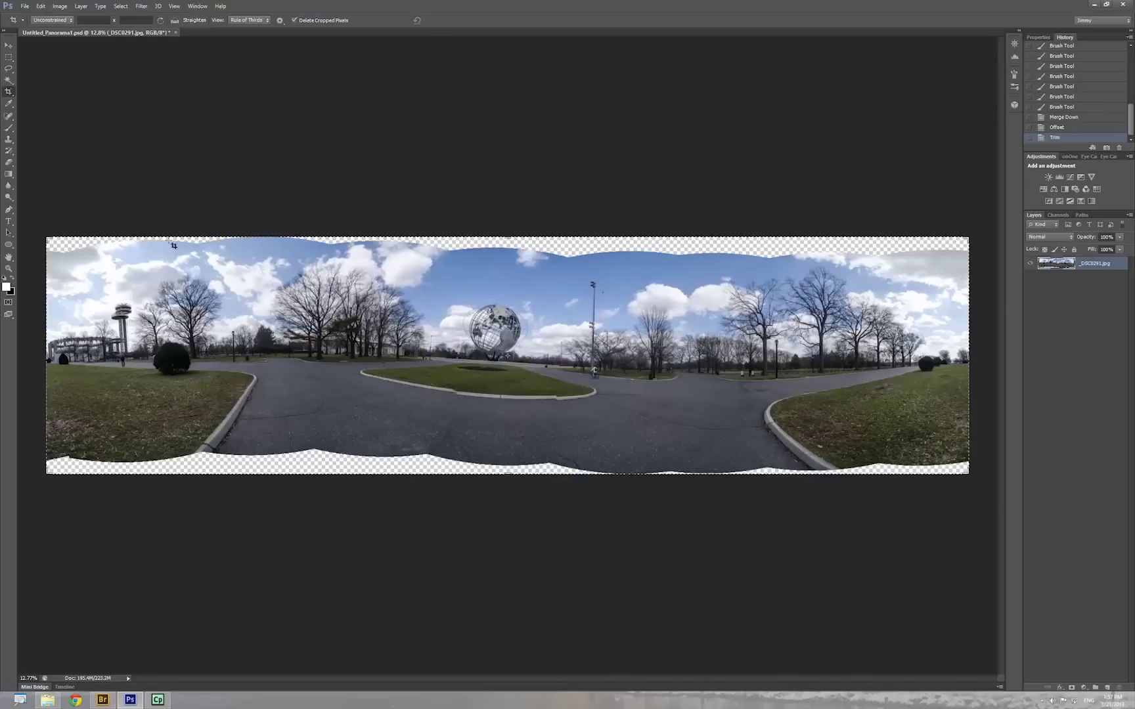
Magic Wand-select the four transparent strips along the top and bottom edges.
left_click(9, 81)
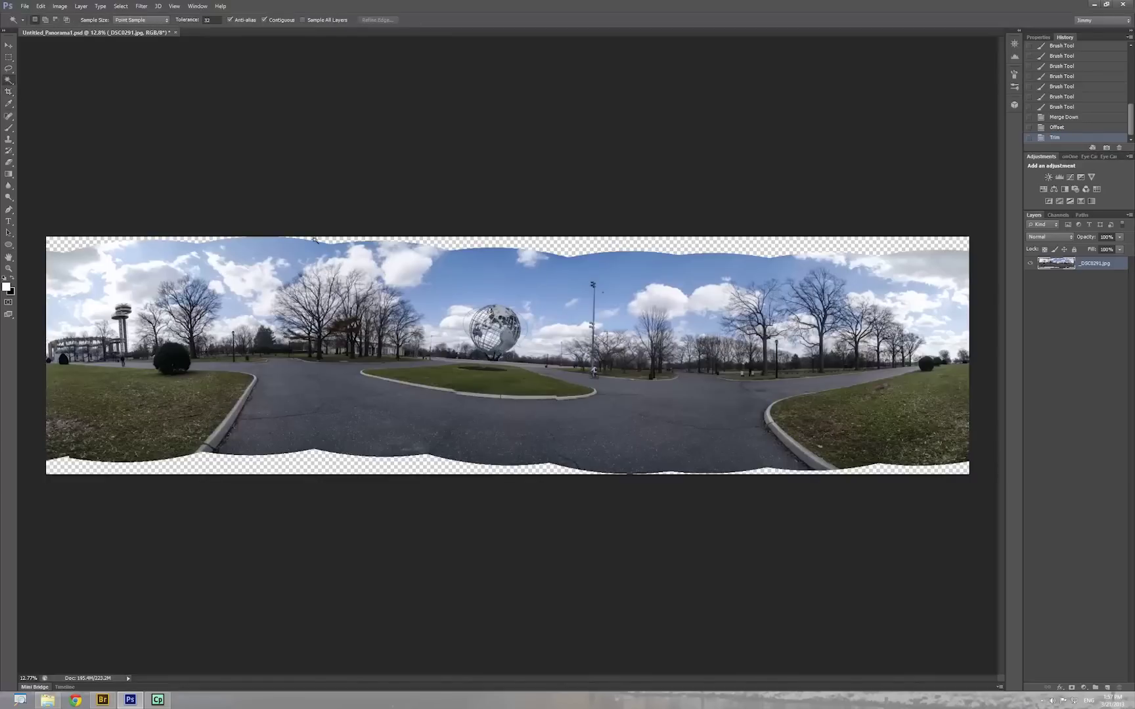
left_click(75, 246)
left_click(502, 243, "shift")
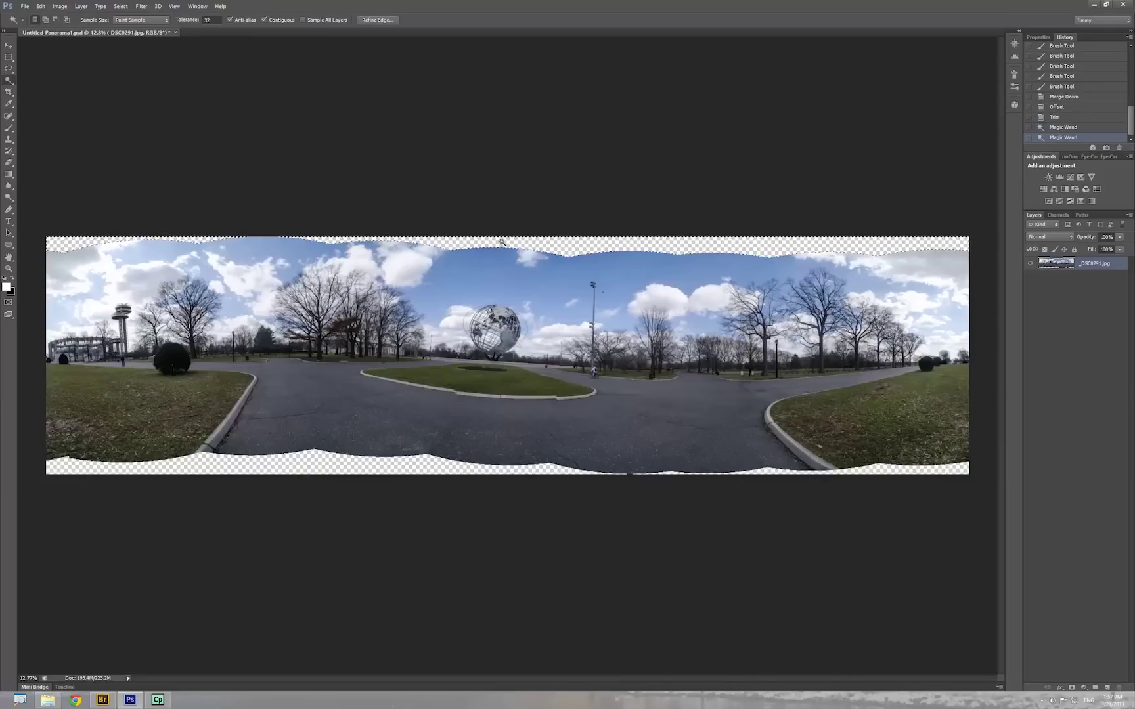
left_click(323, 465, "shift")
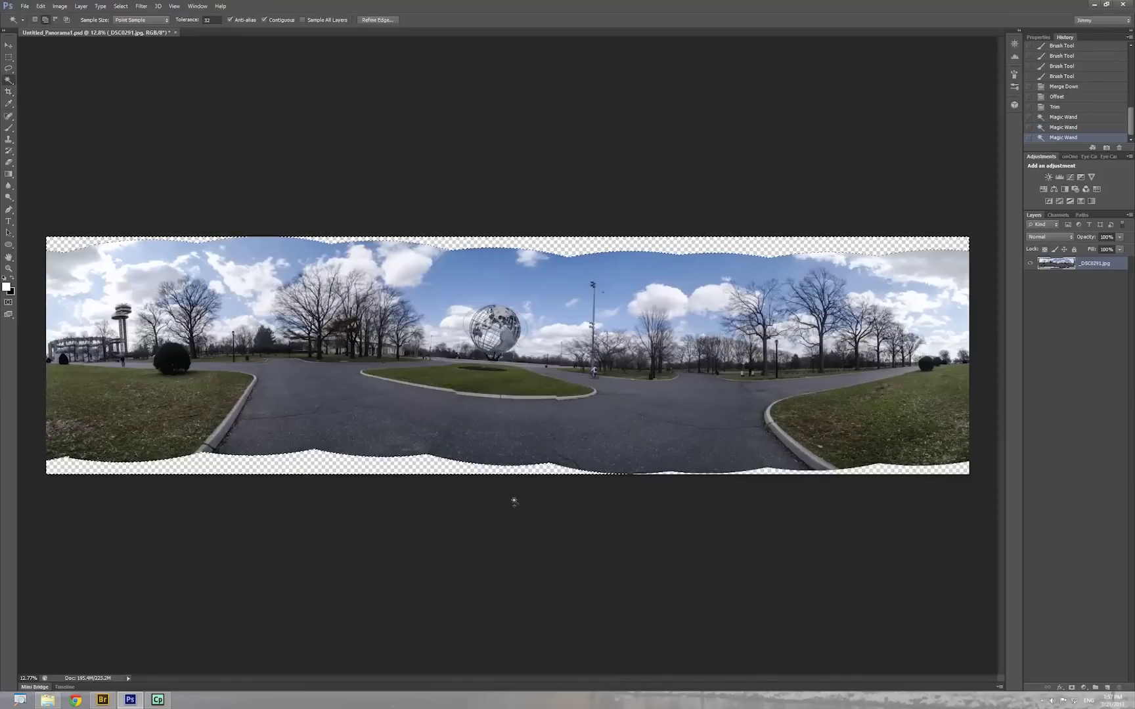
left_click(917, 471, "shift")
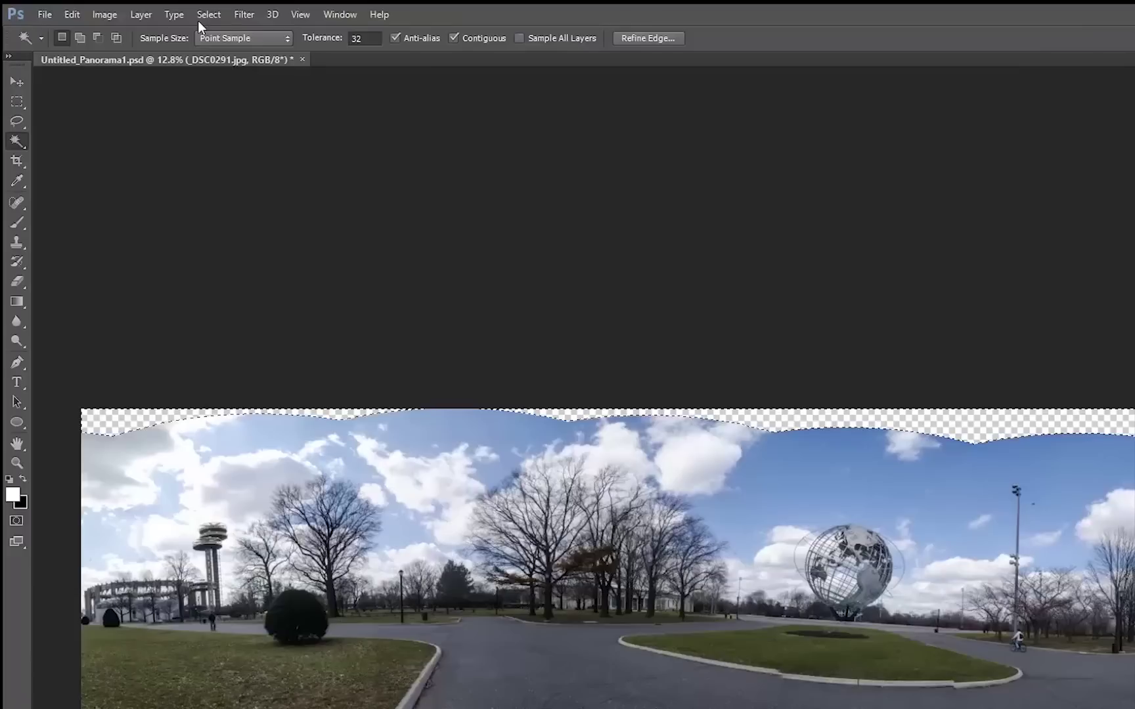
Expand the selection by 15 pixels.
left_click(118, 7)
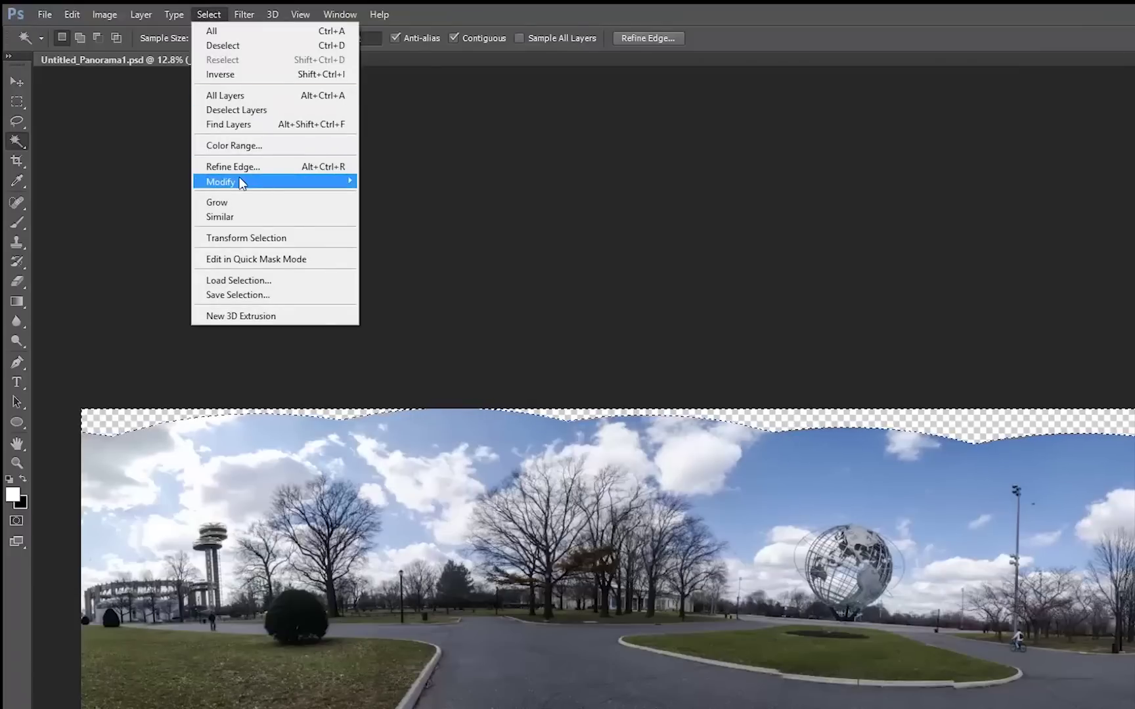
mouse_move(241, 184)
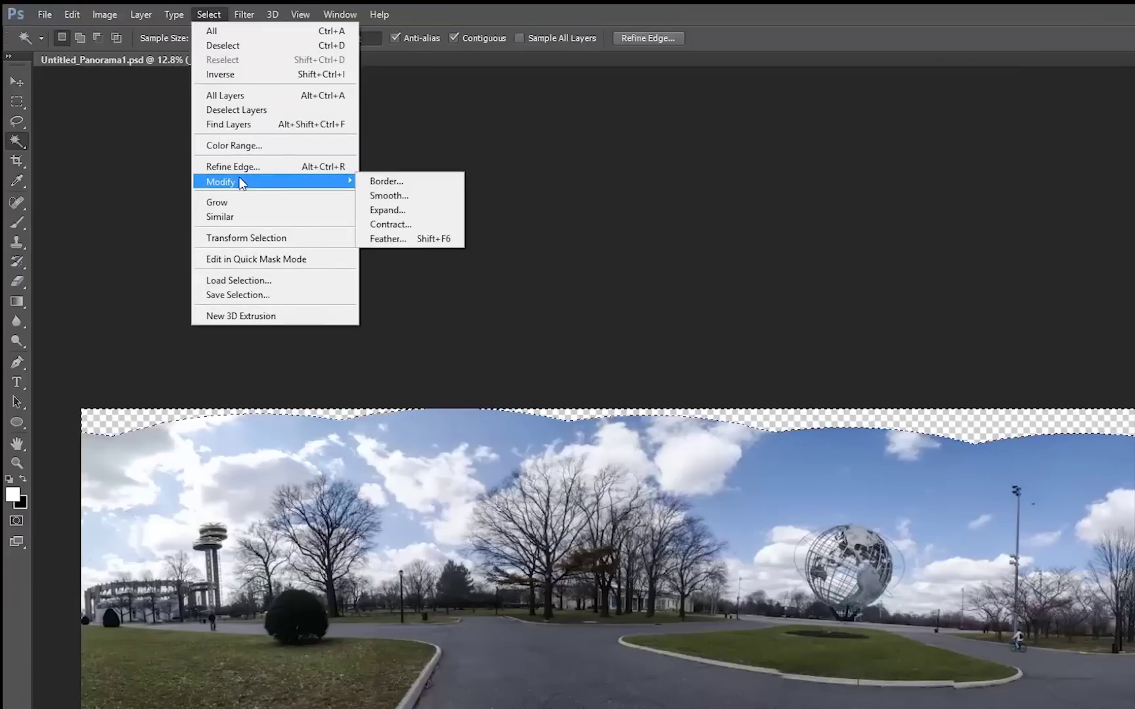
left_click(388, 210)
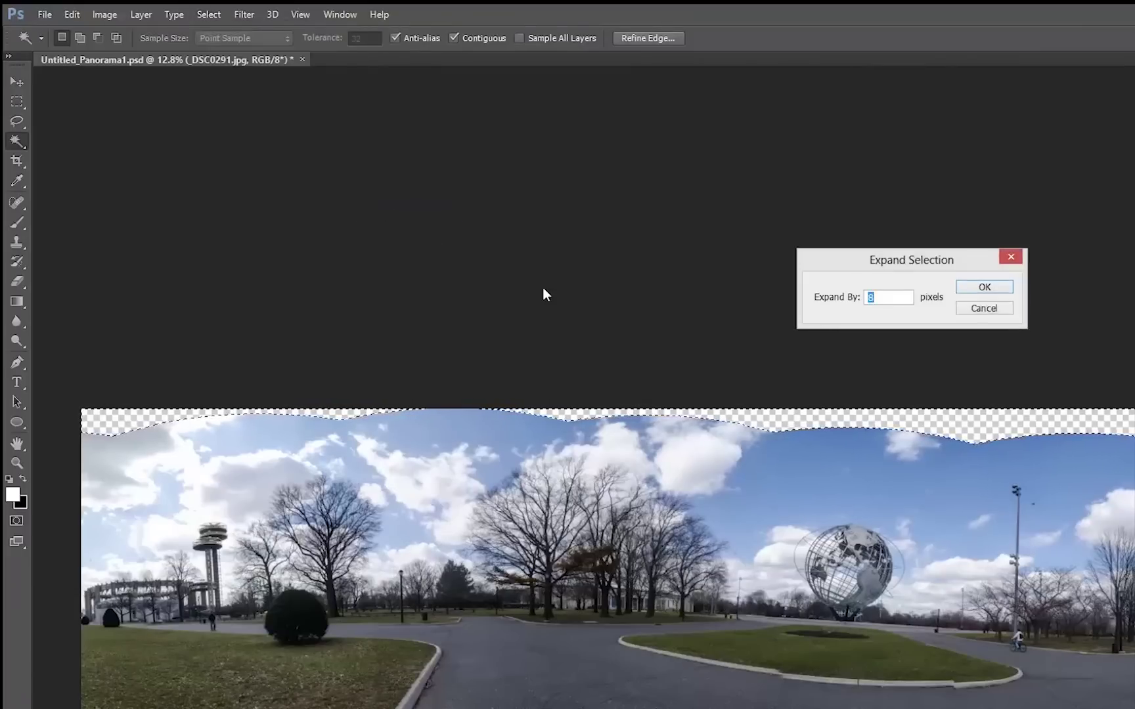
left_click(888, 297)
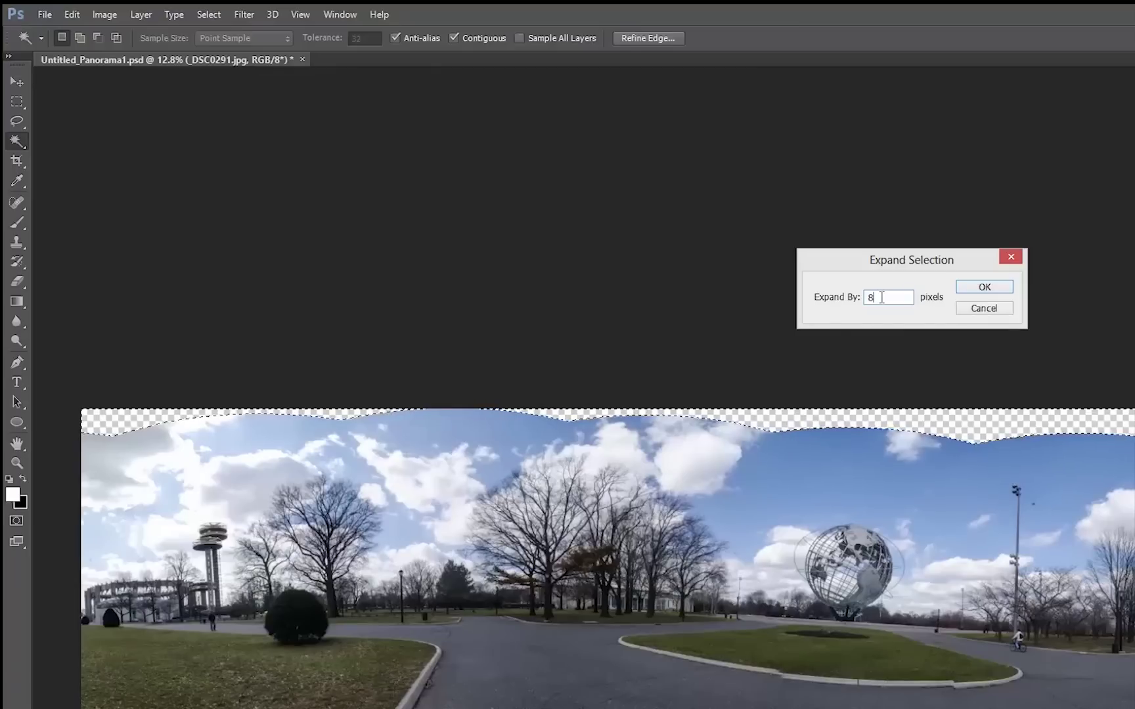
type("15")
left_click(983, 286)
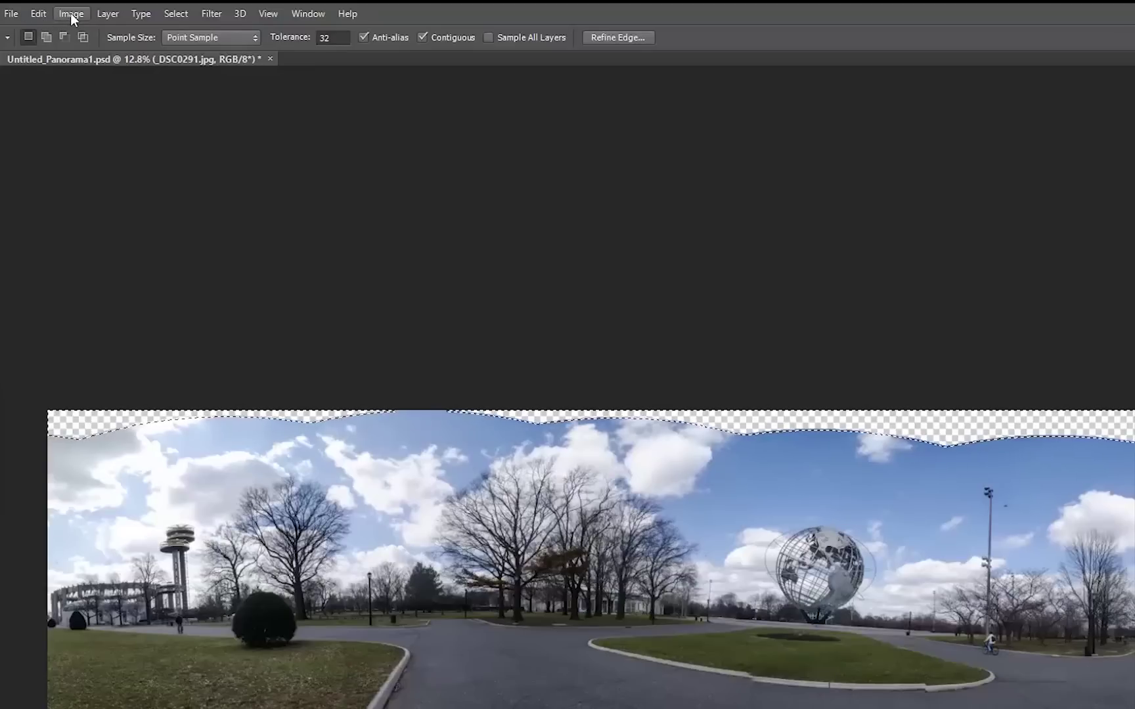
Content-Aware fill the selected top and bottom margins, then deselect.
left_click(71, 14)
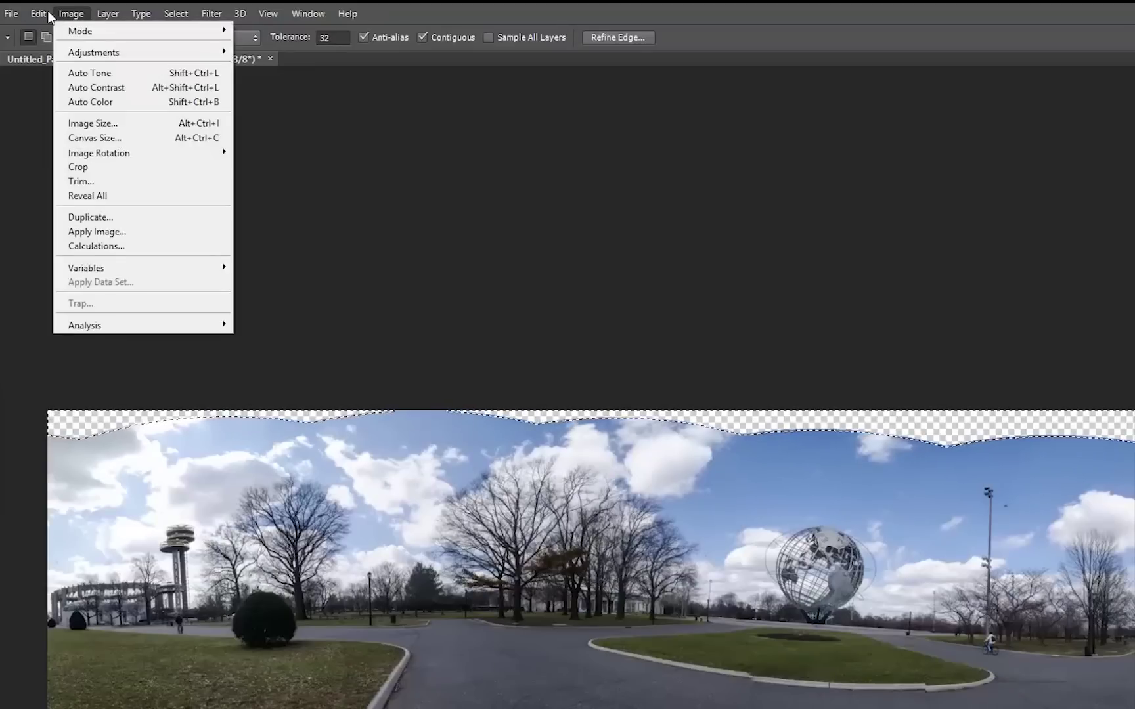
mouse_move(43, 16)
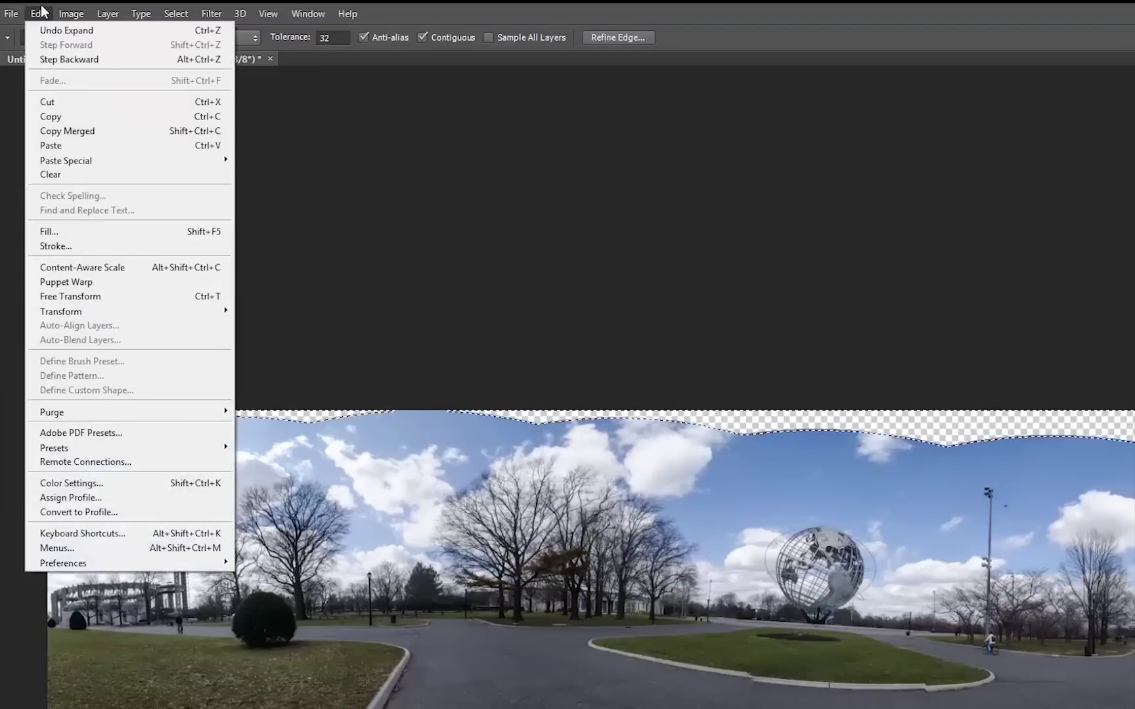
left_click(49, 232)
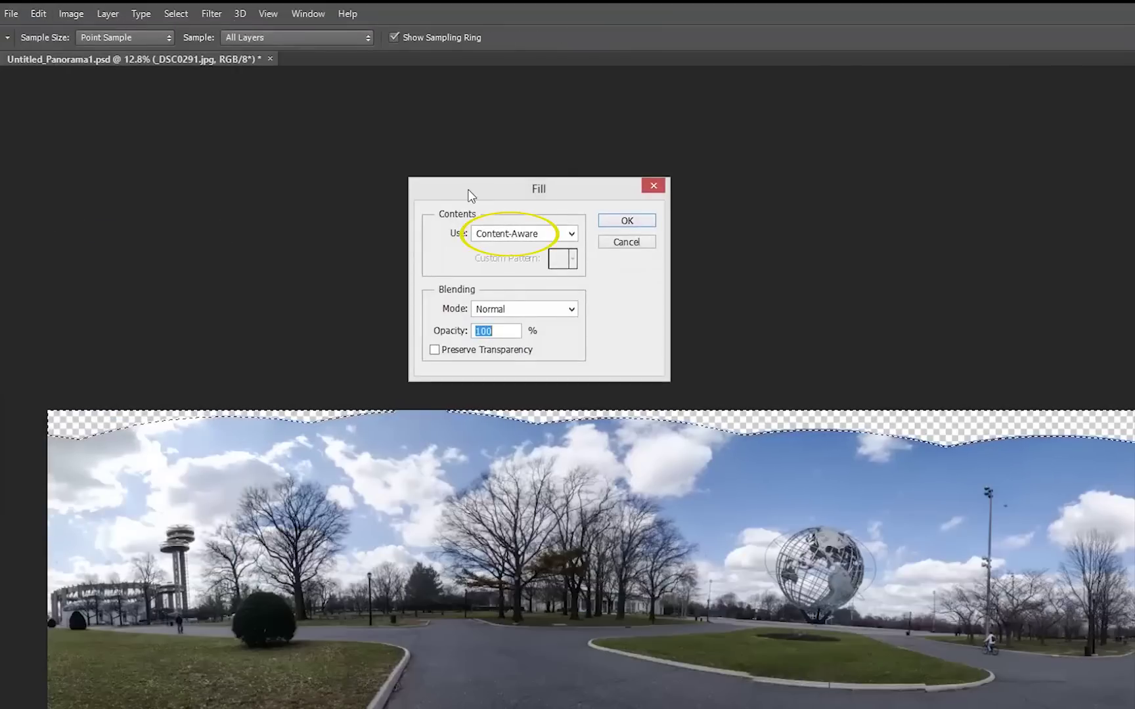
left_click(626, 222)
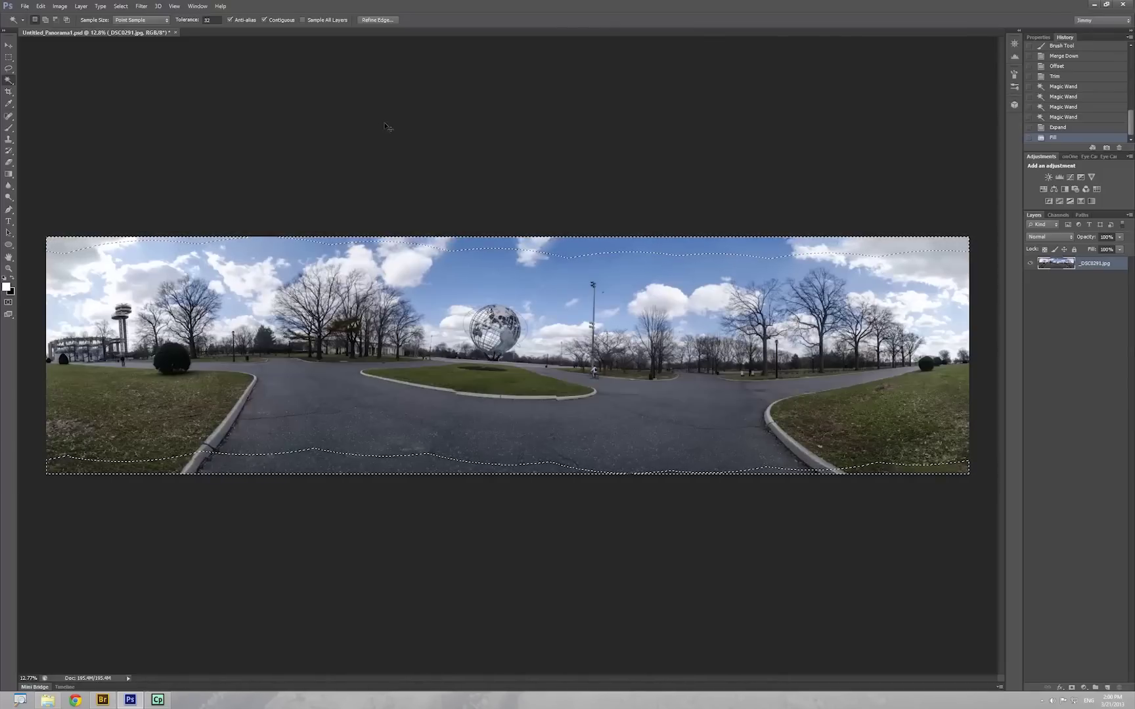
key("ctrl+d")
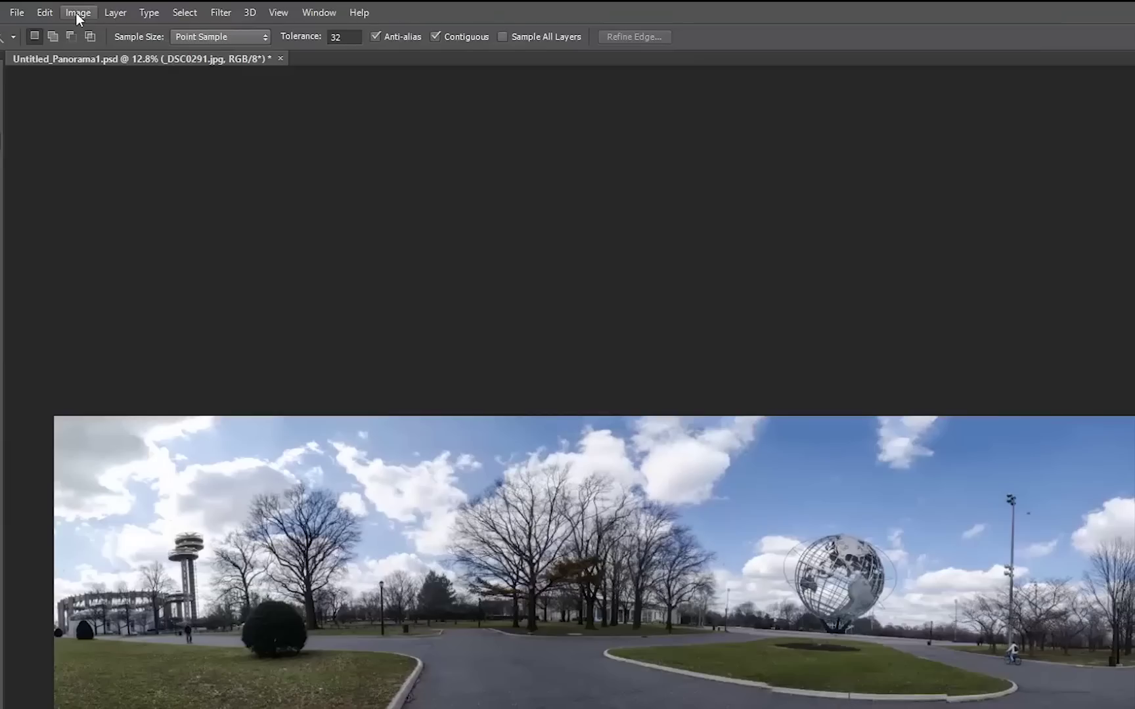
Resize the panorama to 10000 × 10000 pixels without constraining proportions.
left_click(76, 12)
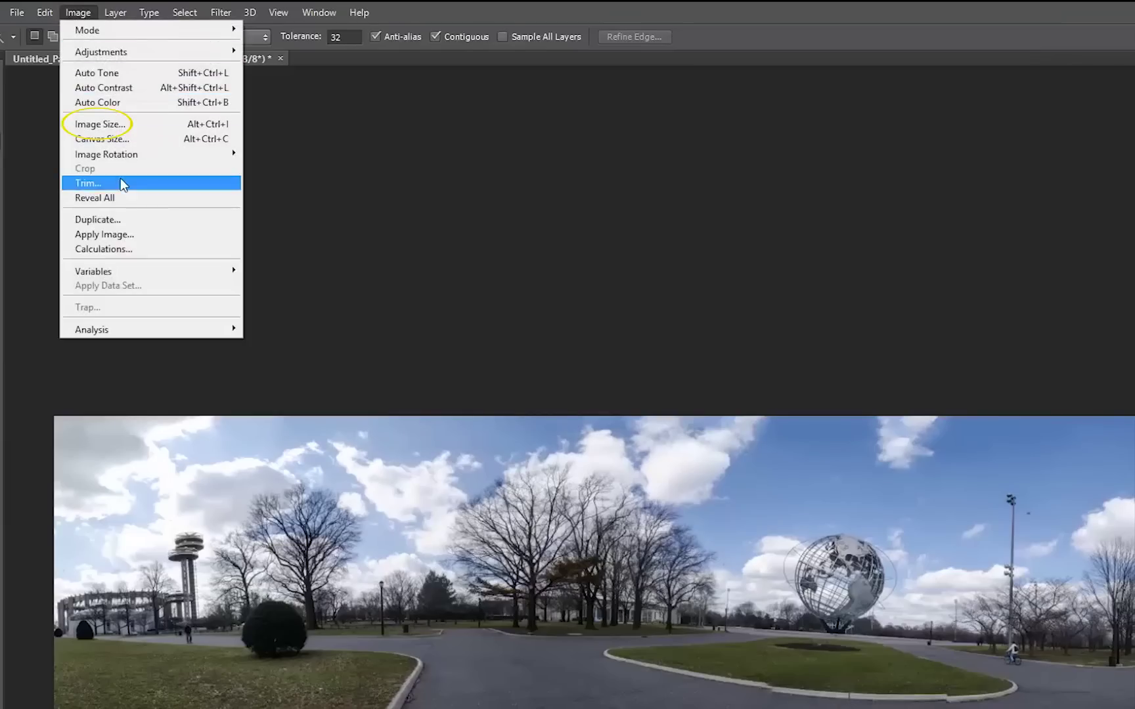
left_click(117, 124)
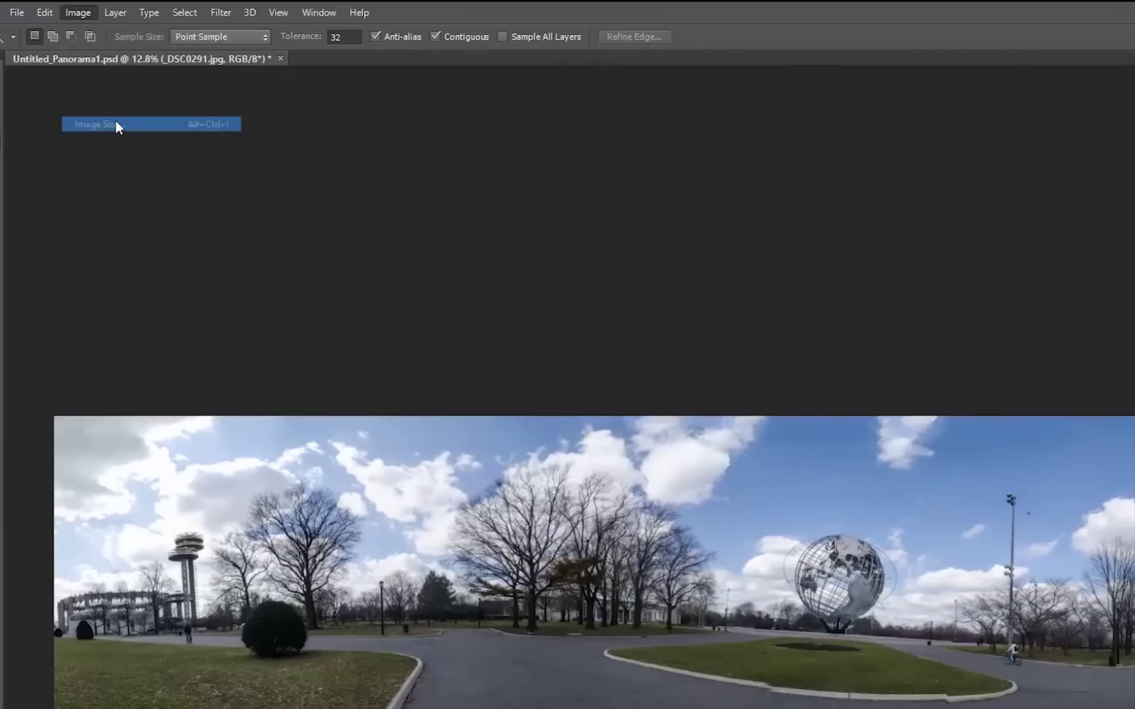
left_click_drag(829, 269, 811, 249)
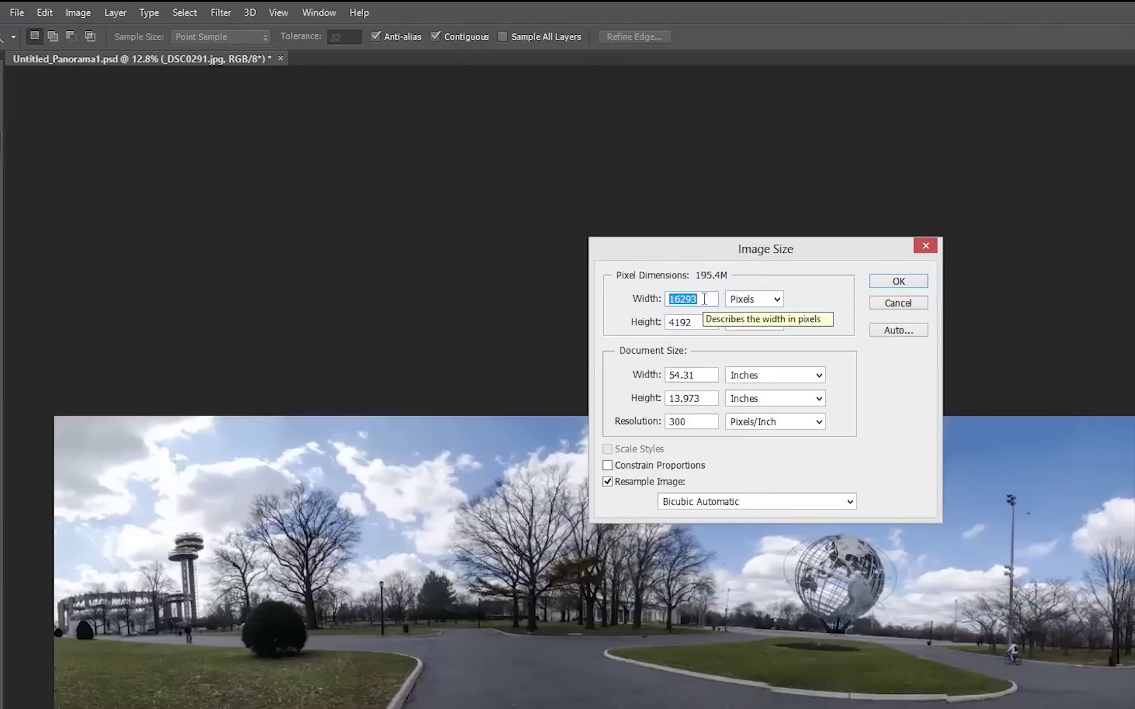
key("BackSpace")
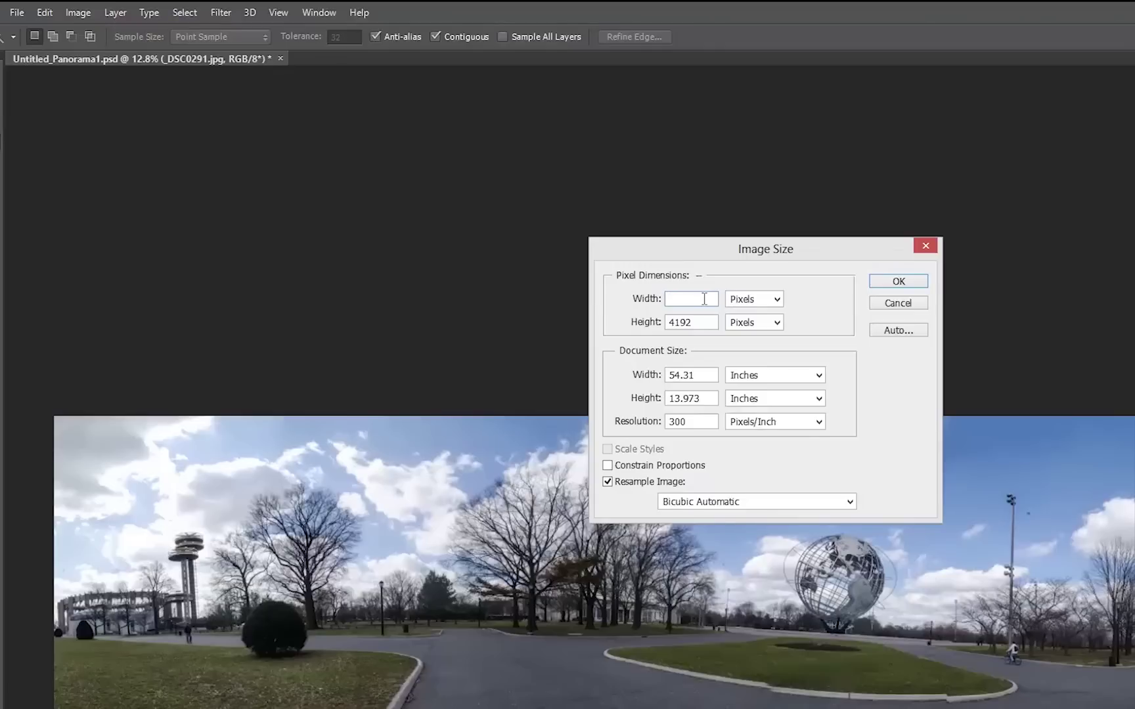
type("1000")
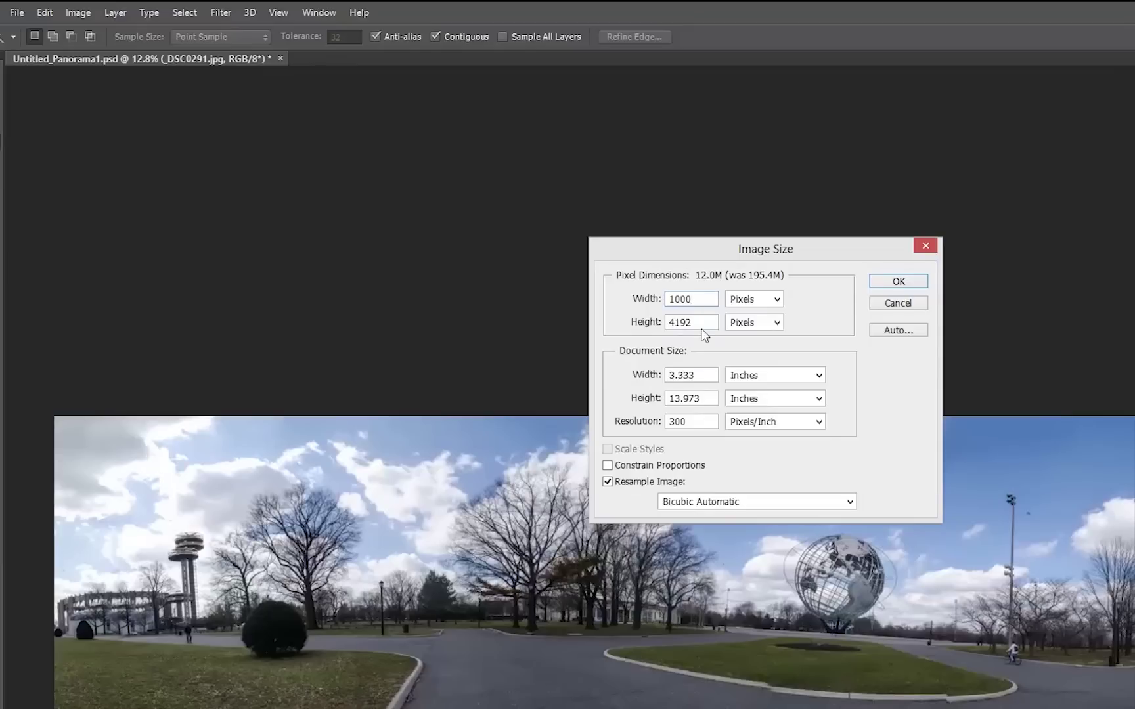
type("0")
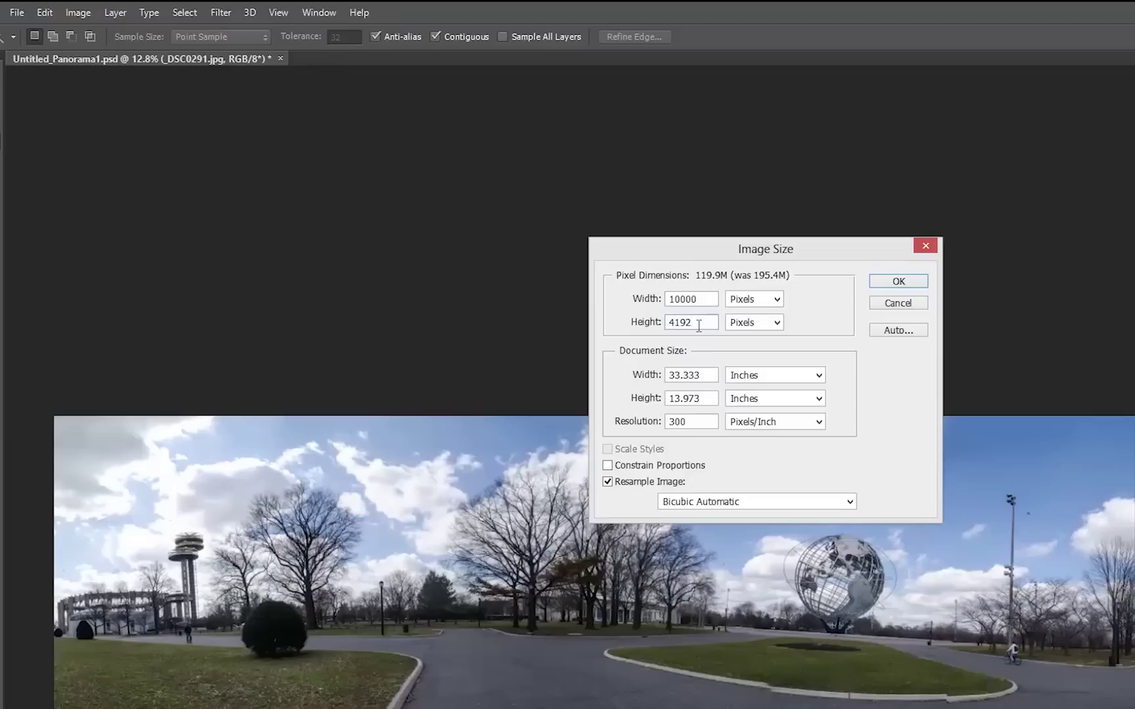
left_click(698, 326)
key("BackSpace")
key("BackSpace")
key("BackSpace")
key("BackSpace")
type("10000")
left_click(887, 286)
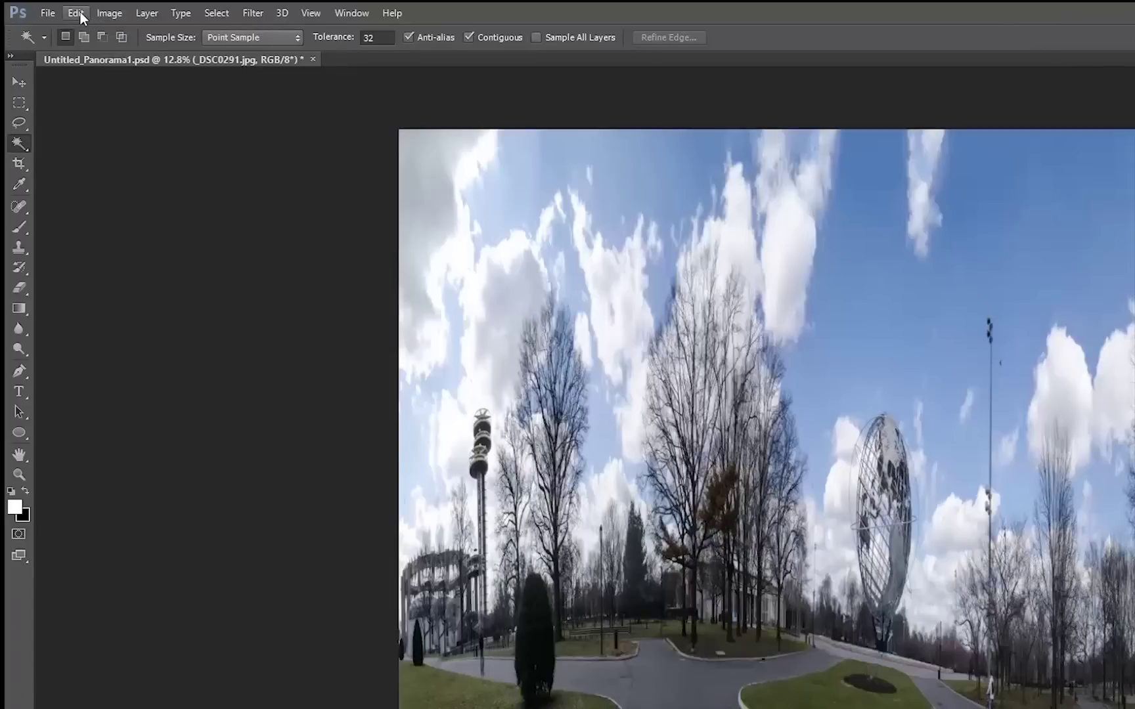
Rotate the square panorama 180° with Free Transform.
left_click(42, 6)
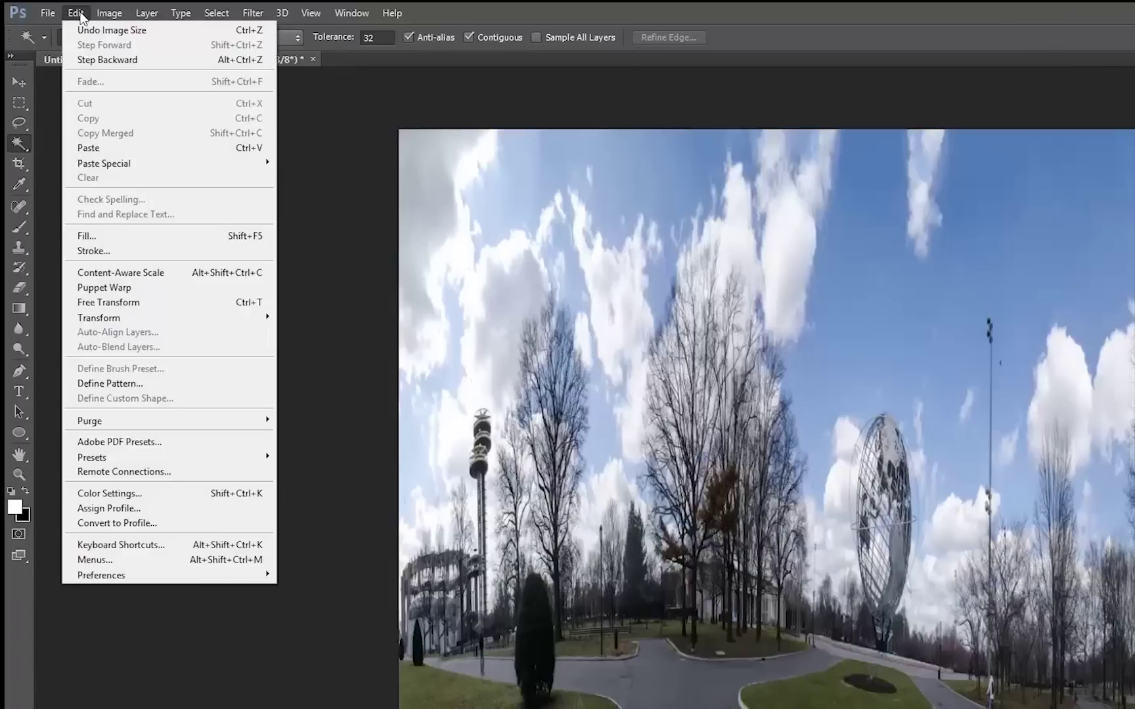
left_click(156, 297)
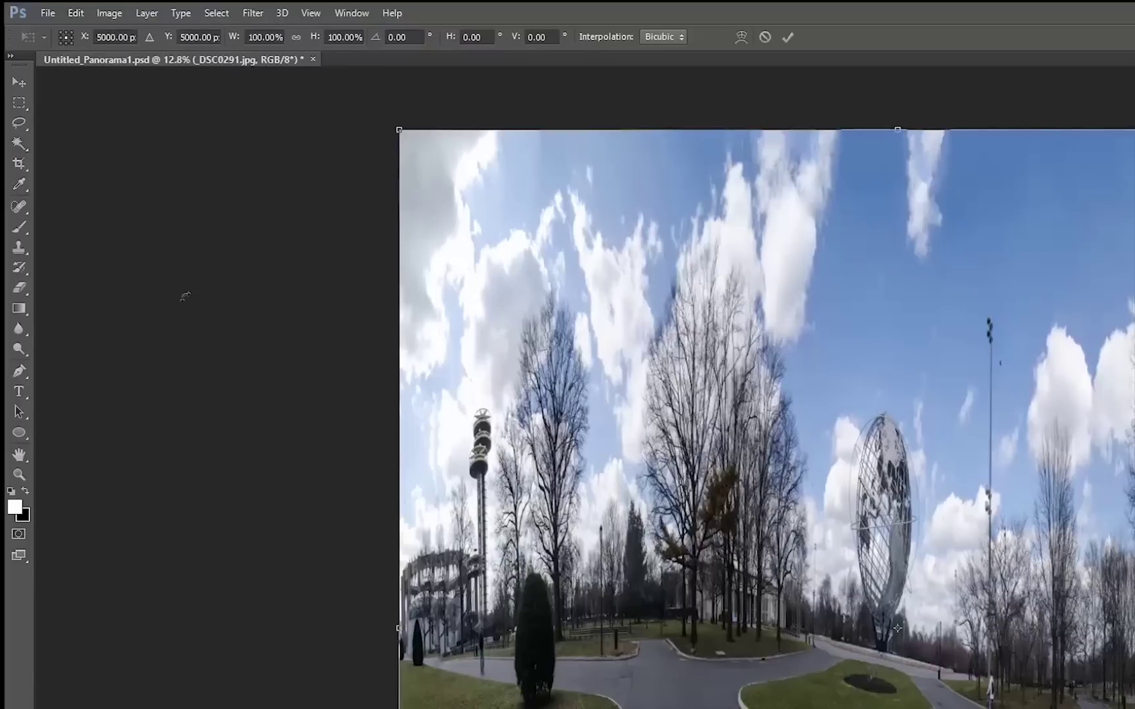
right_click(816, 383)
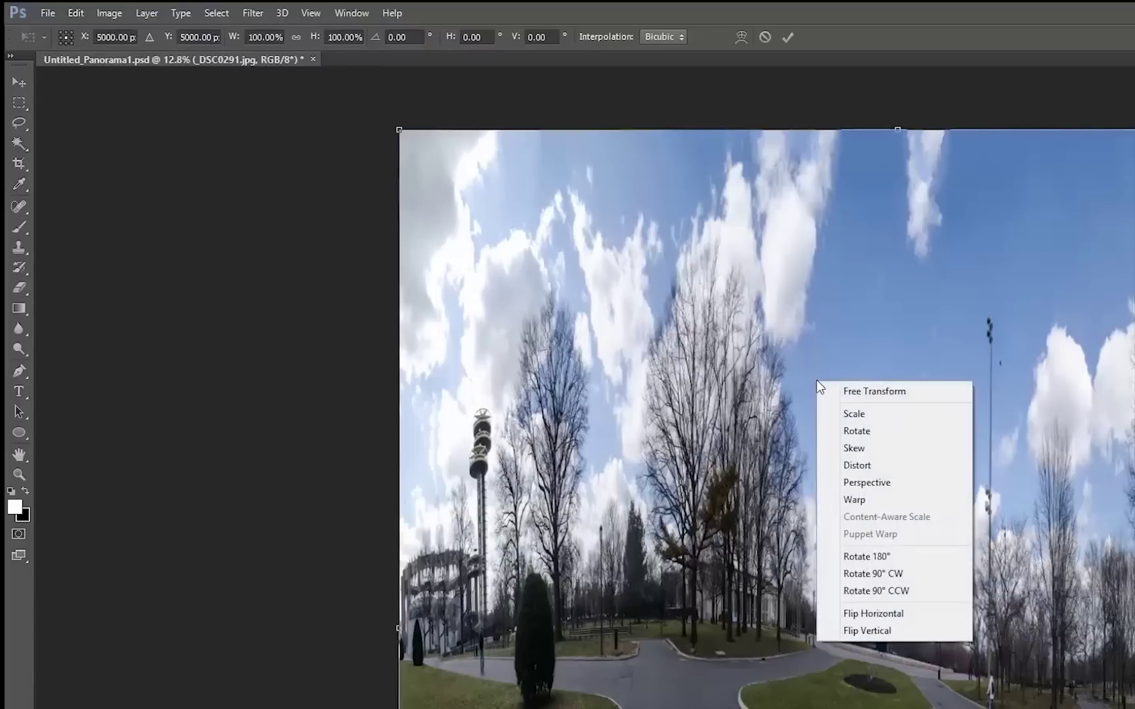
left_click(873, 557)
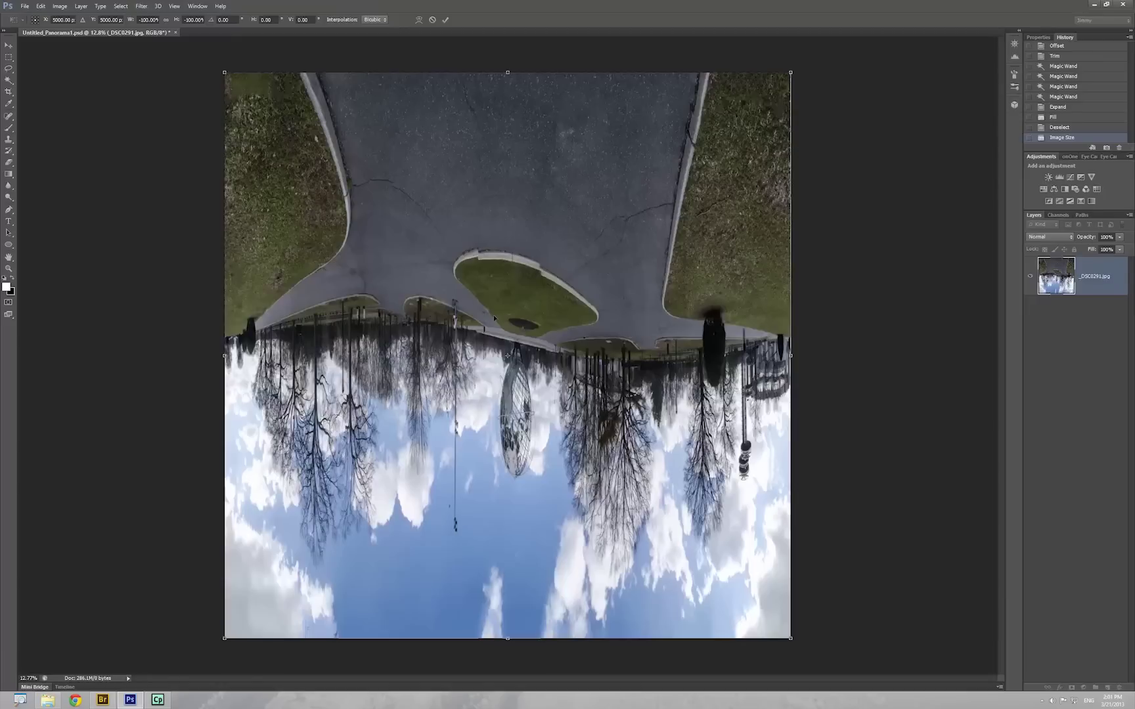
key("Return")
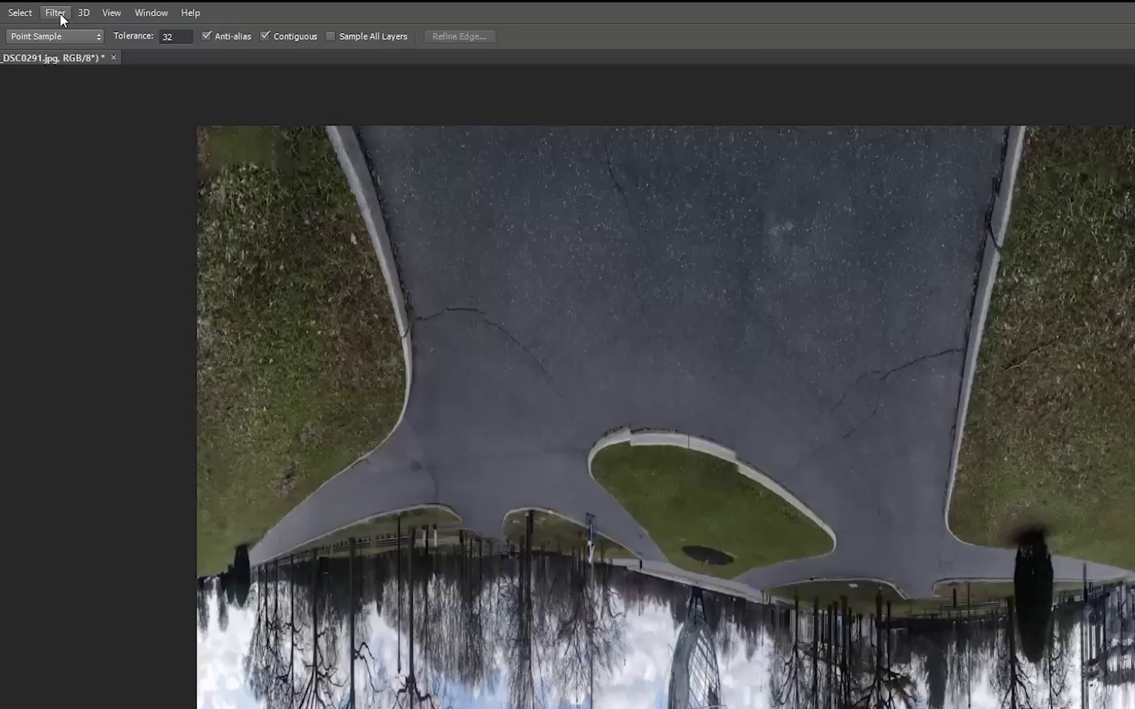
Apply Distort > Polar Coordinates, Rectangular to Polar, to the flipped panorama.
left_click(142, 7)
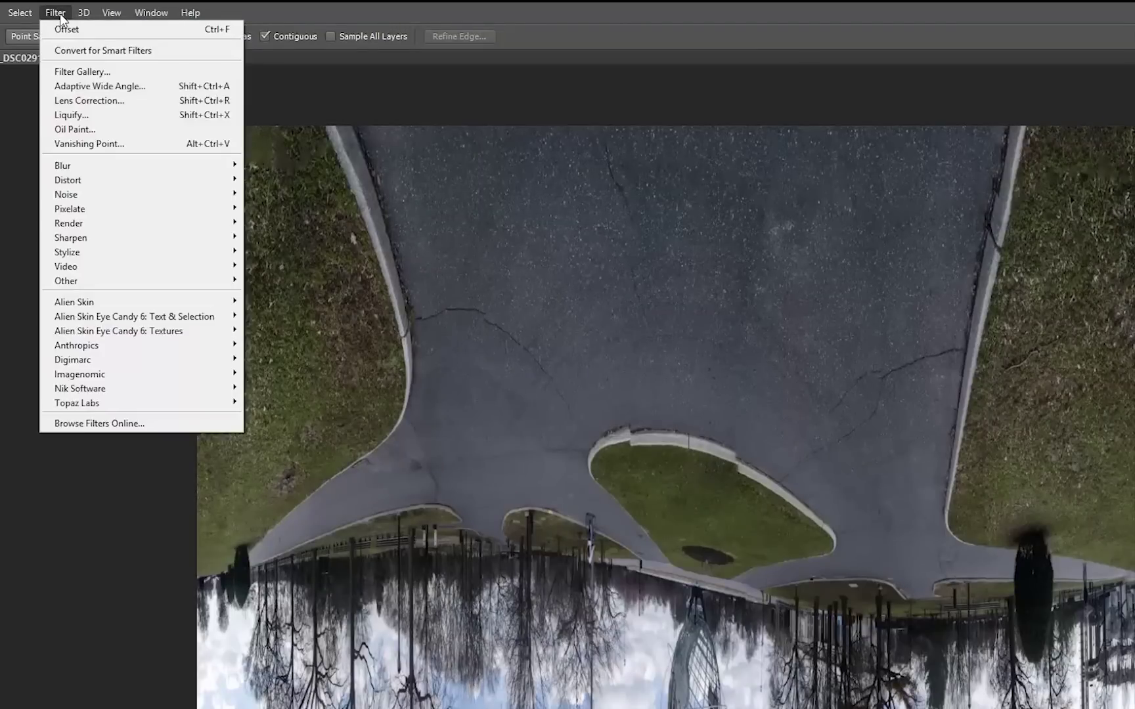
mouse_move(84, 181)
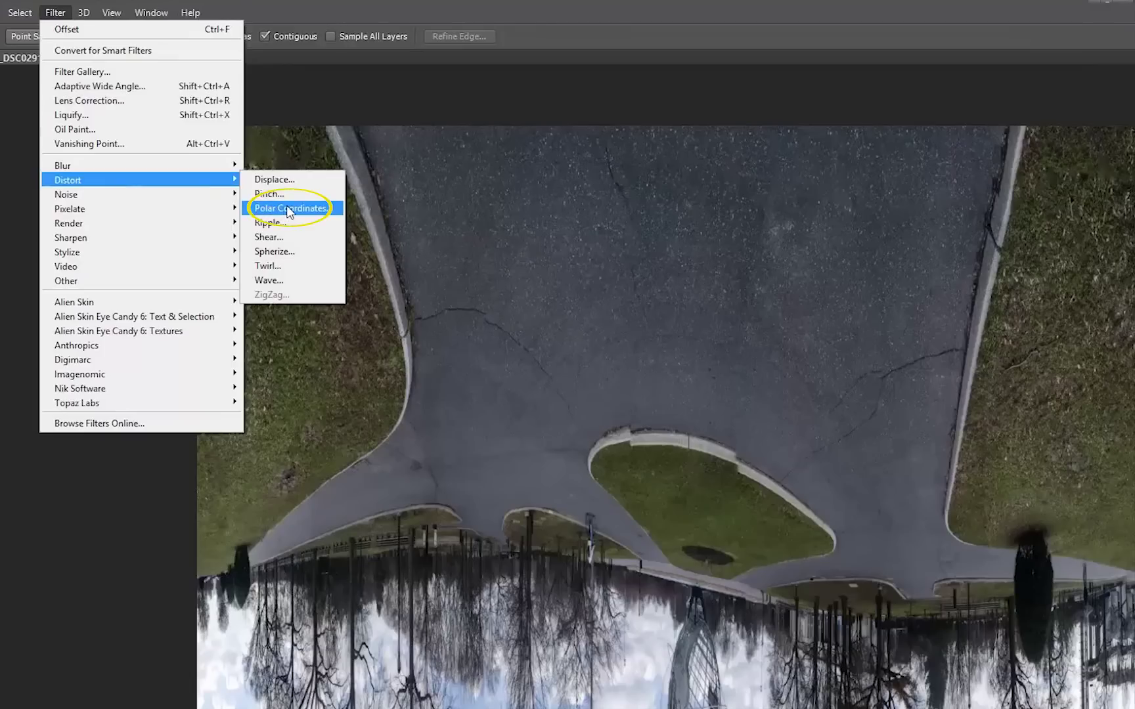
left_click(289, 208)
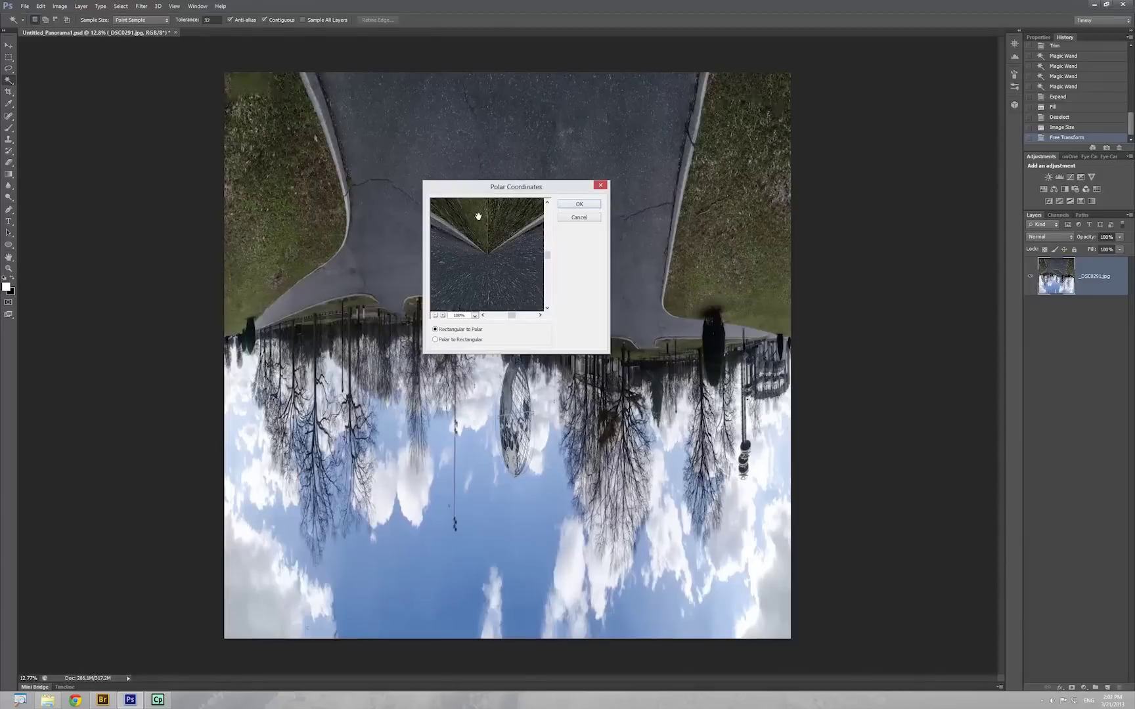
left_click(574, 203)
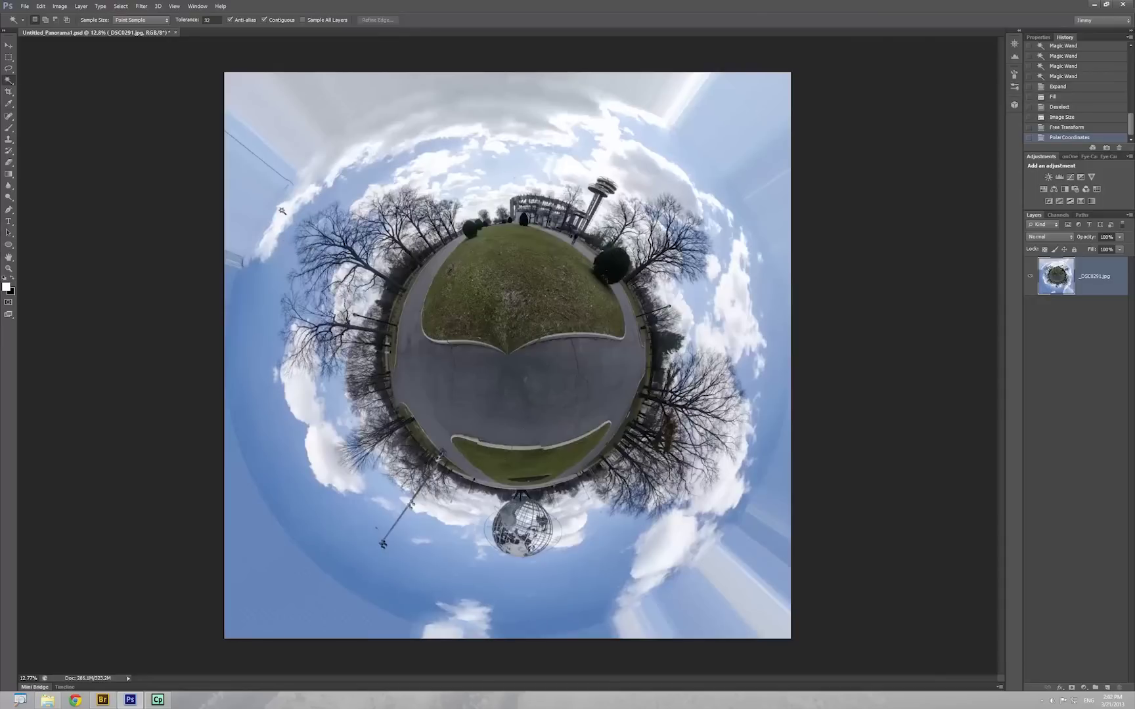
Free Transform the little planet about 46° so the Unisphere stands atop the globe.
left_click(41, 6)
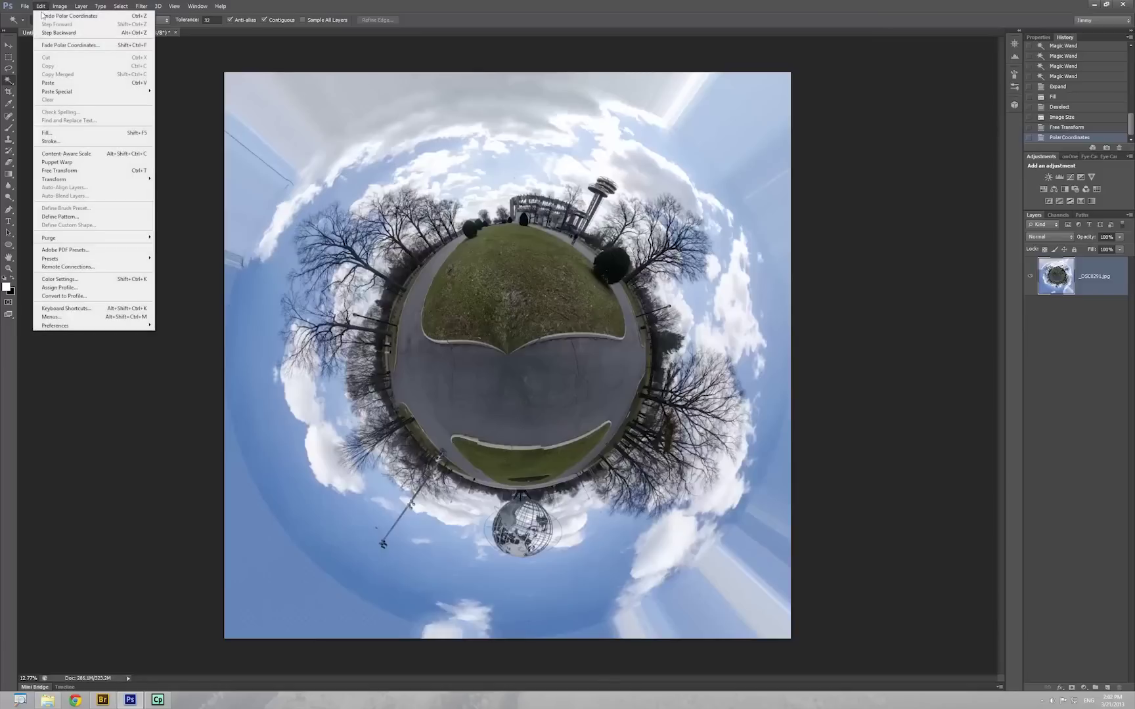
left_click(58, 170)
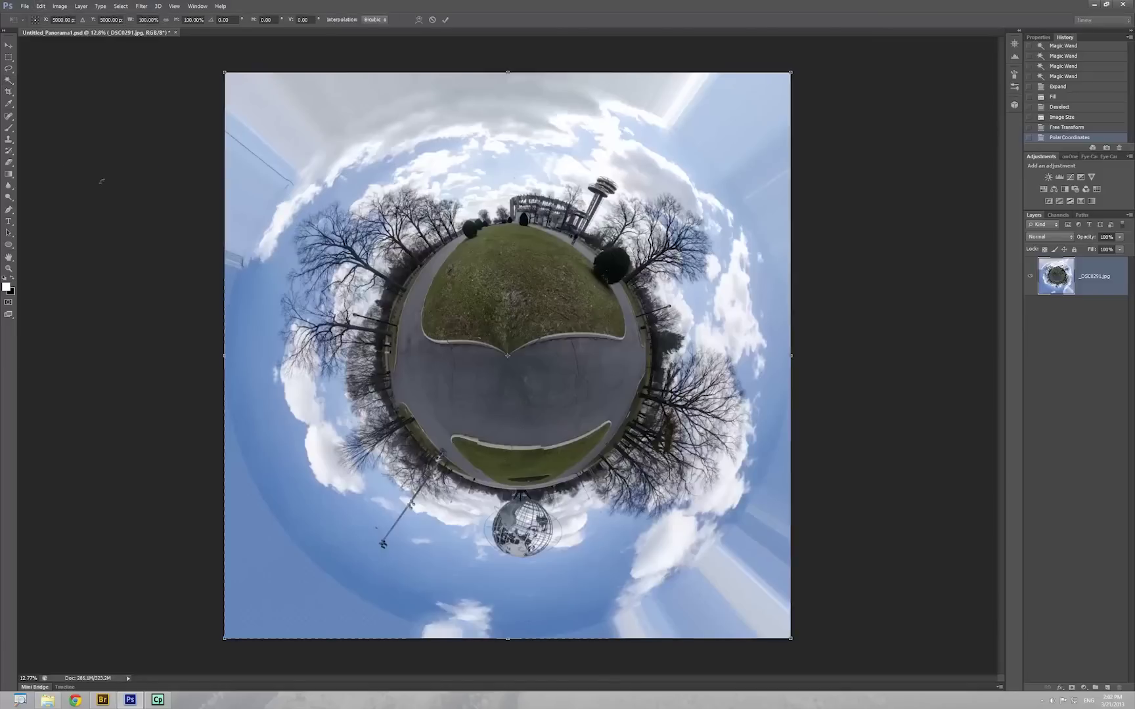
left_click_drag(151, 258, 680, 412)
key("Return")
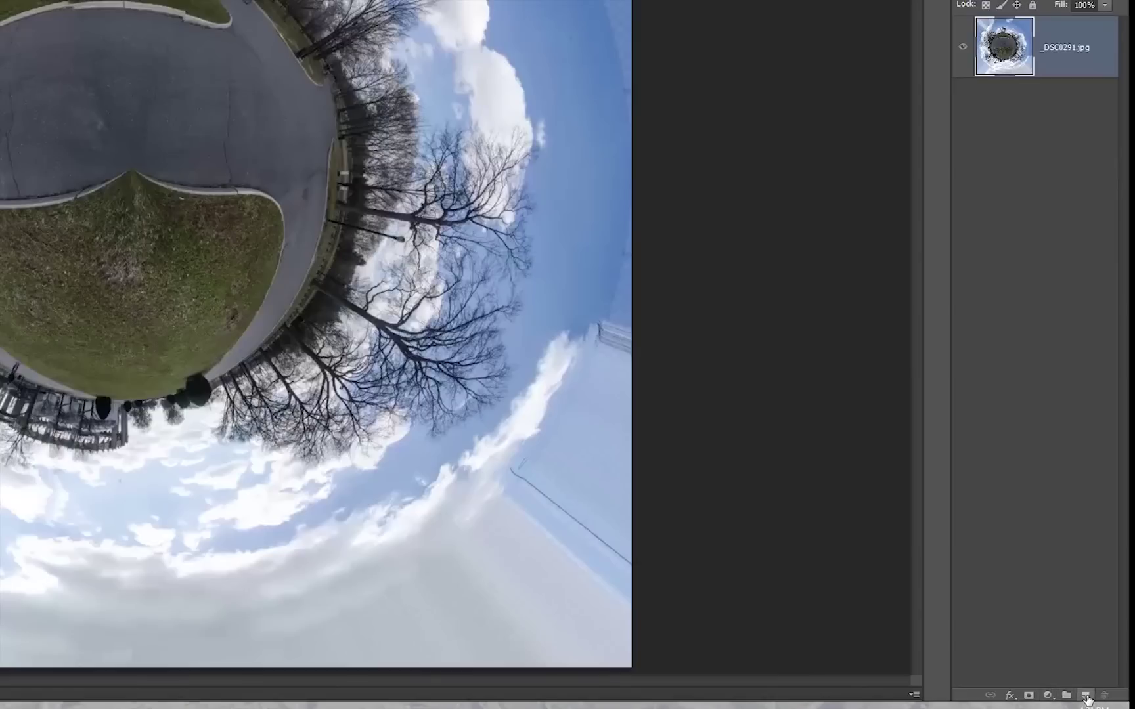
Add a new layer and a Gradient Fill layer using the Copper preset below the planet.
left_click(1086, 696, "ctrl")
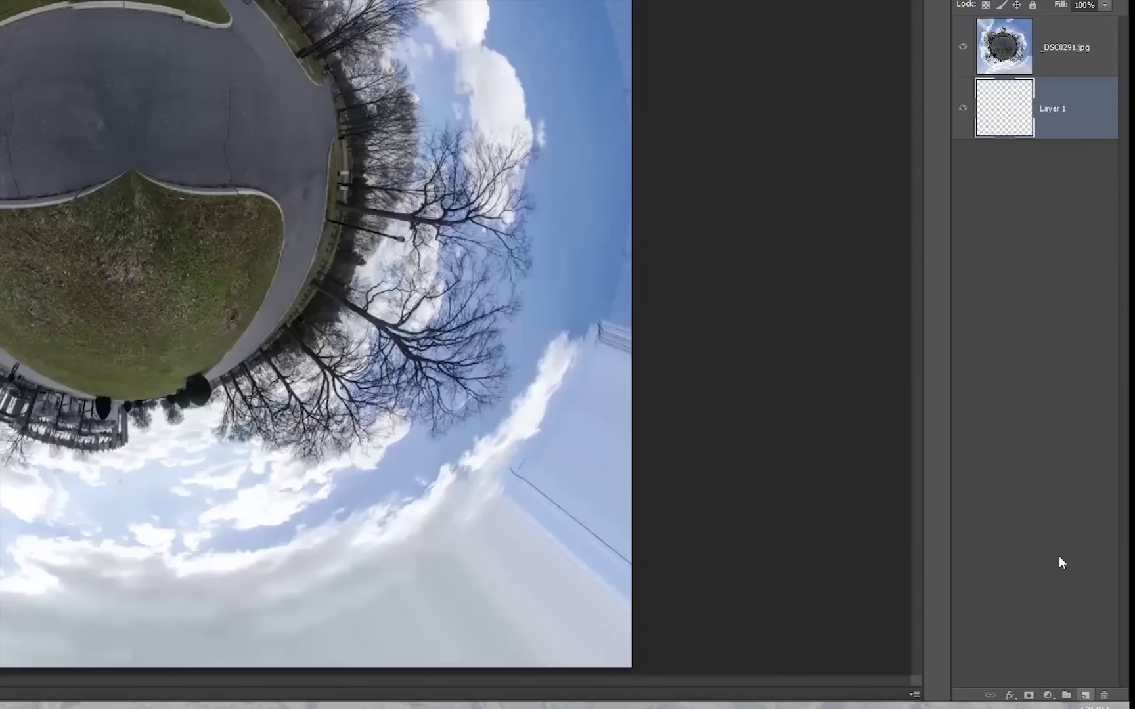
left_click(1048, 695)
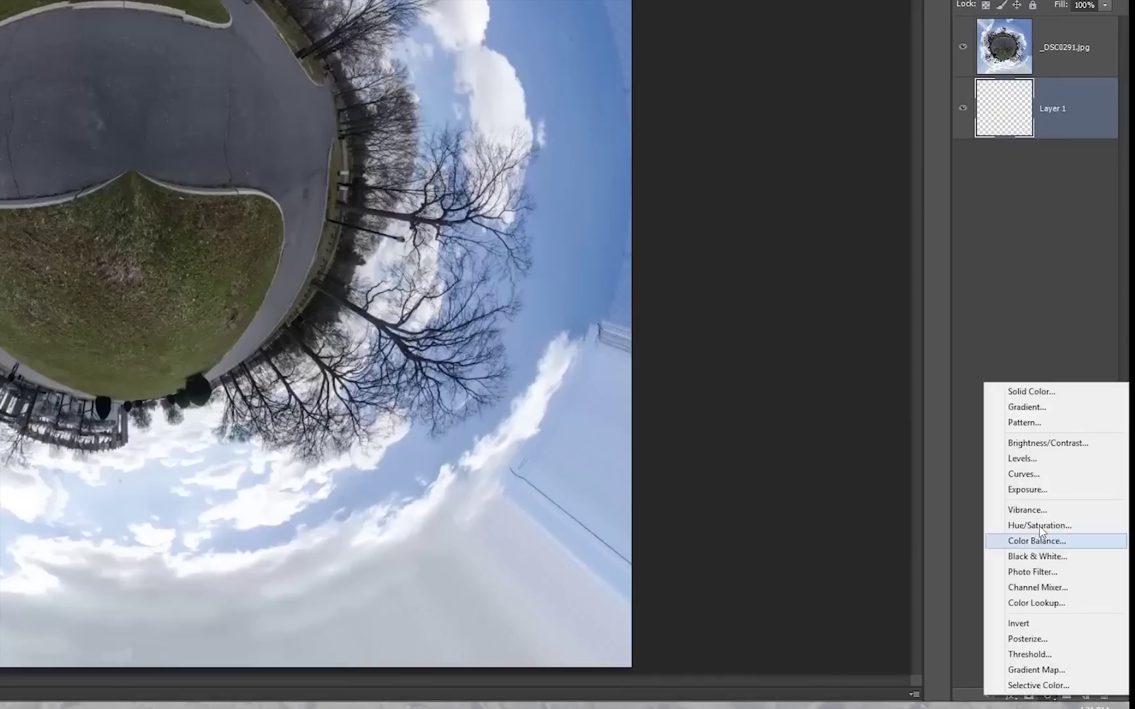
left_click(1032, 413)
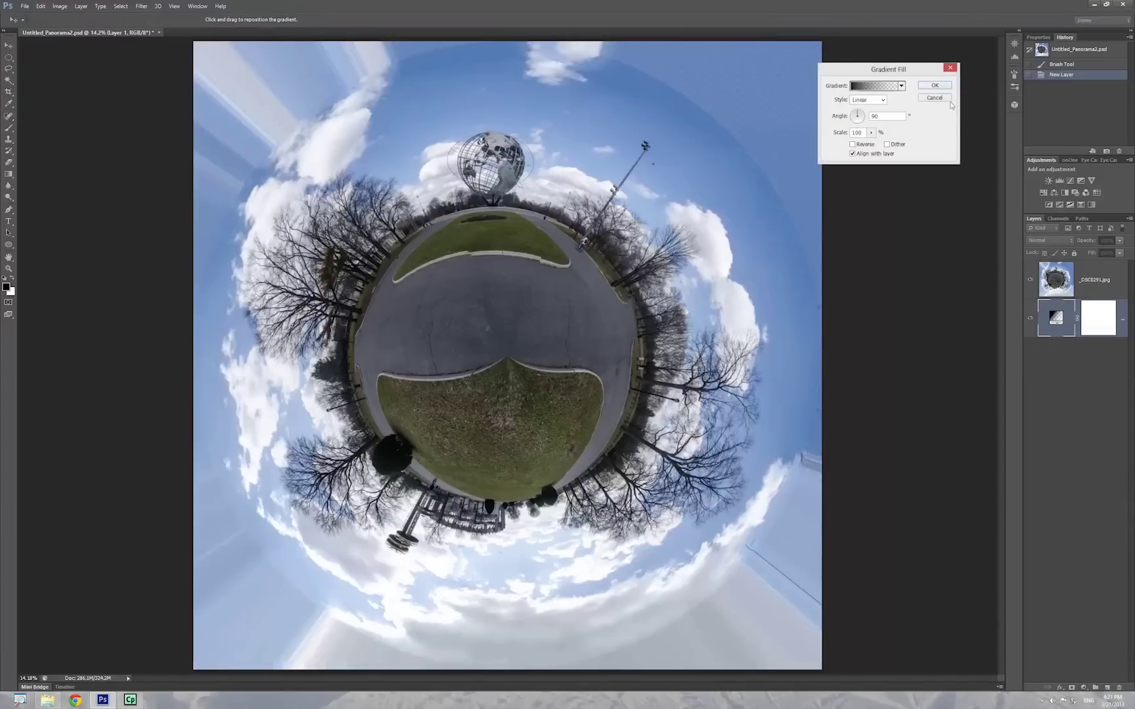
left_click(902, 86)
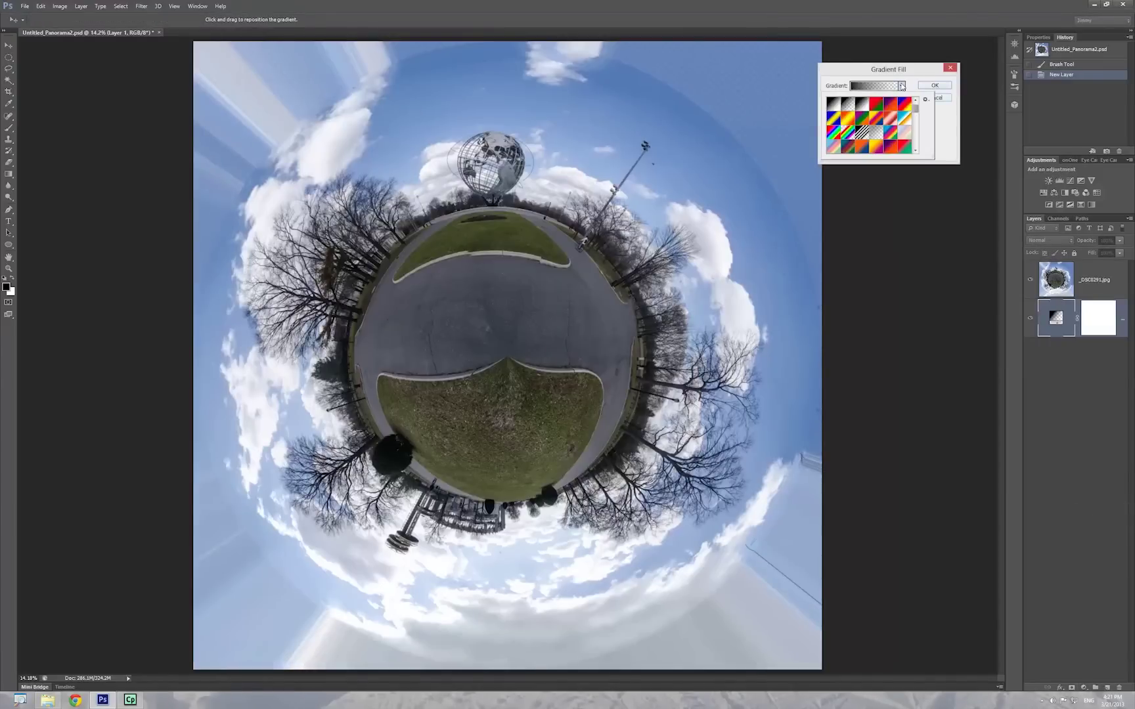
left_click(862, 117)
left_click(848, 118)
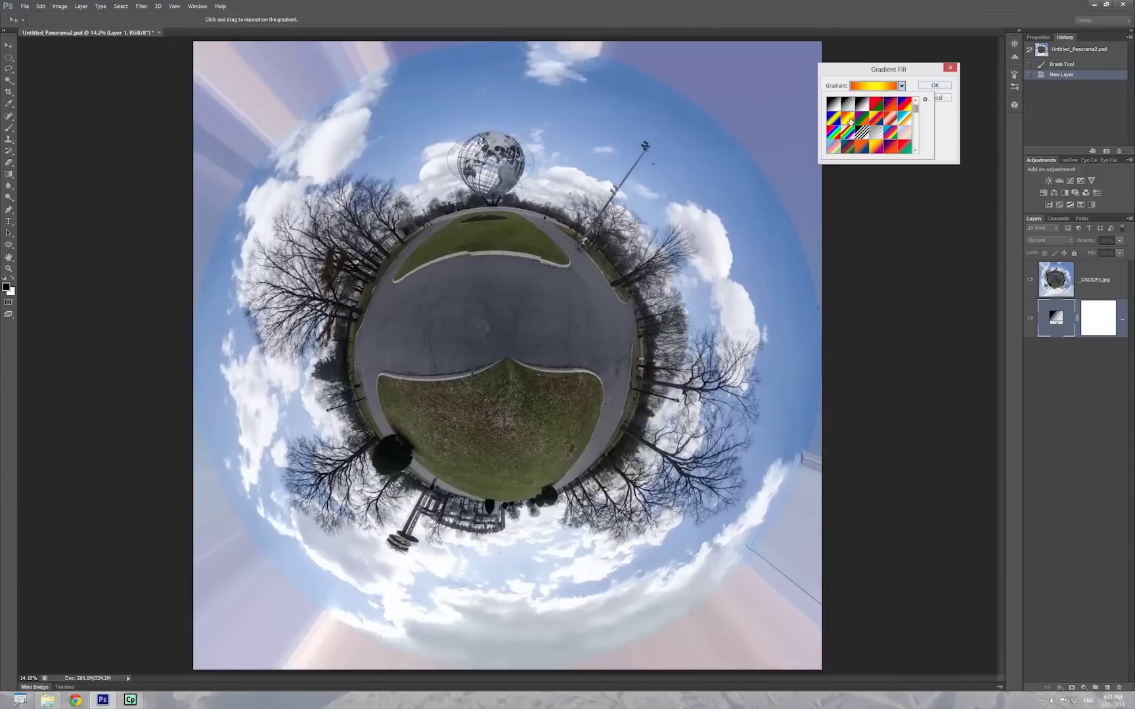
left_click(892, 120)
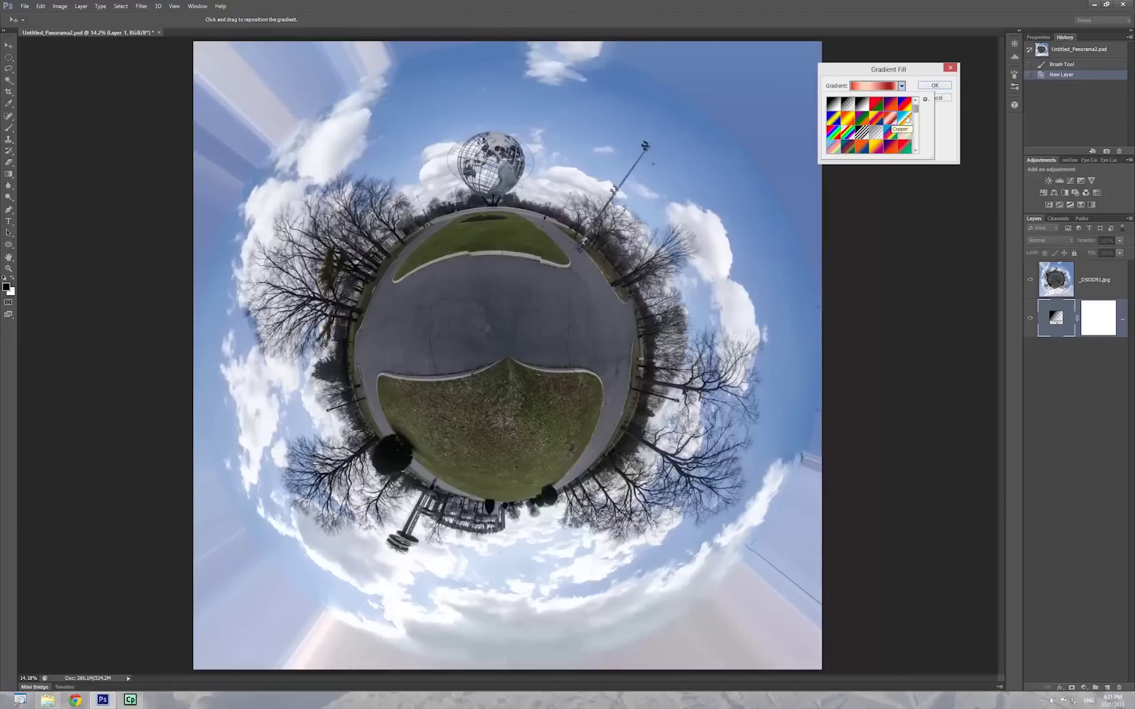
left_click(931, 87)
left_click(931, 86)
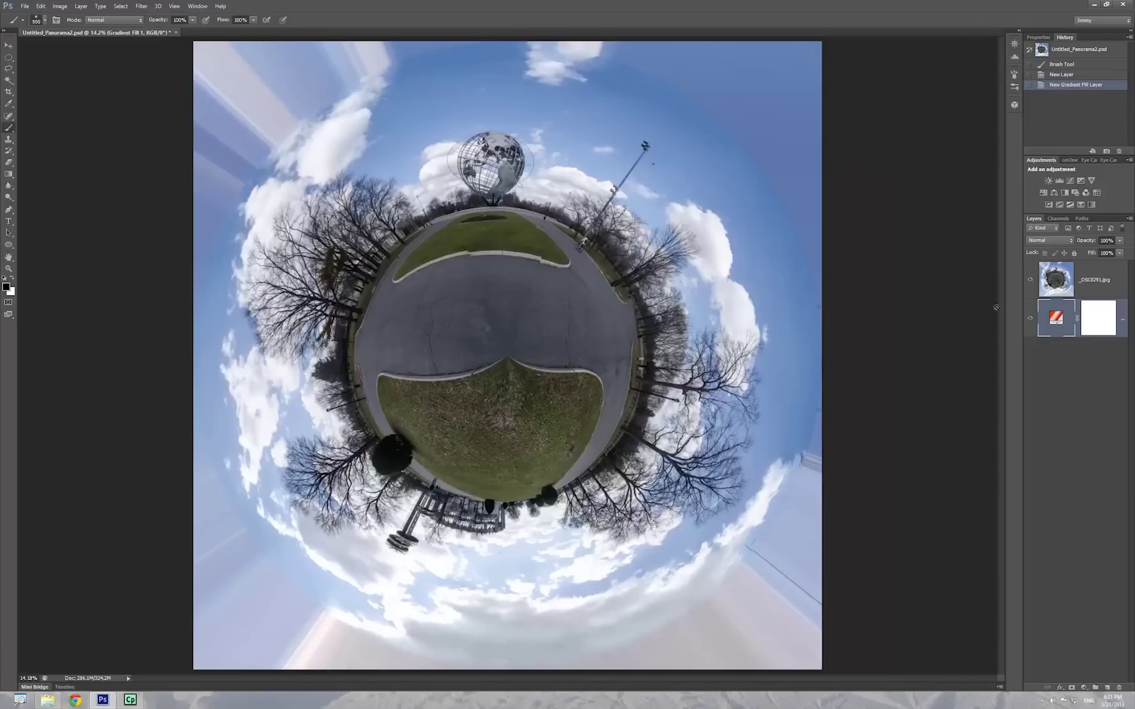
Draw a circular elliptical selection around the little planet on the _DSC0291.jpg layer.
left_click(1052, 283)
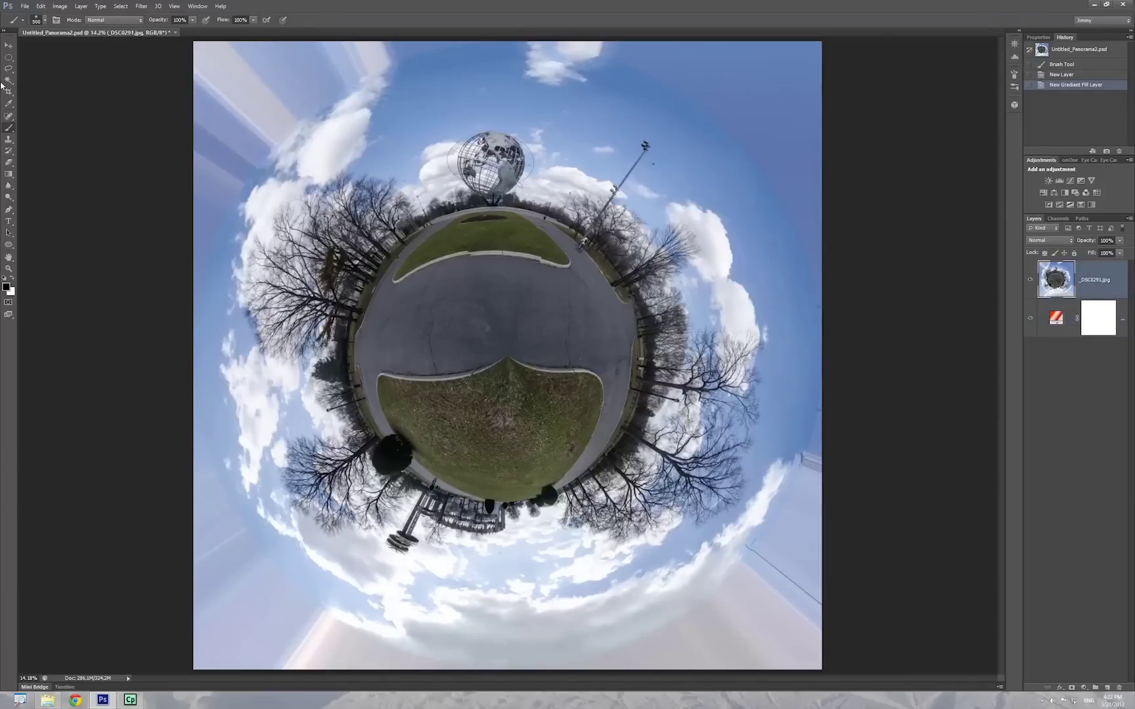
left_click(9, 58)
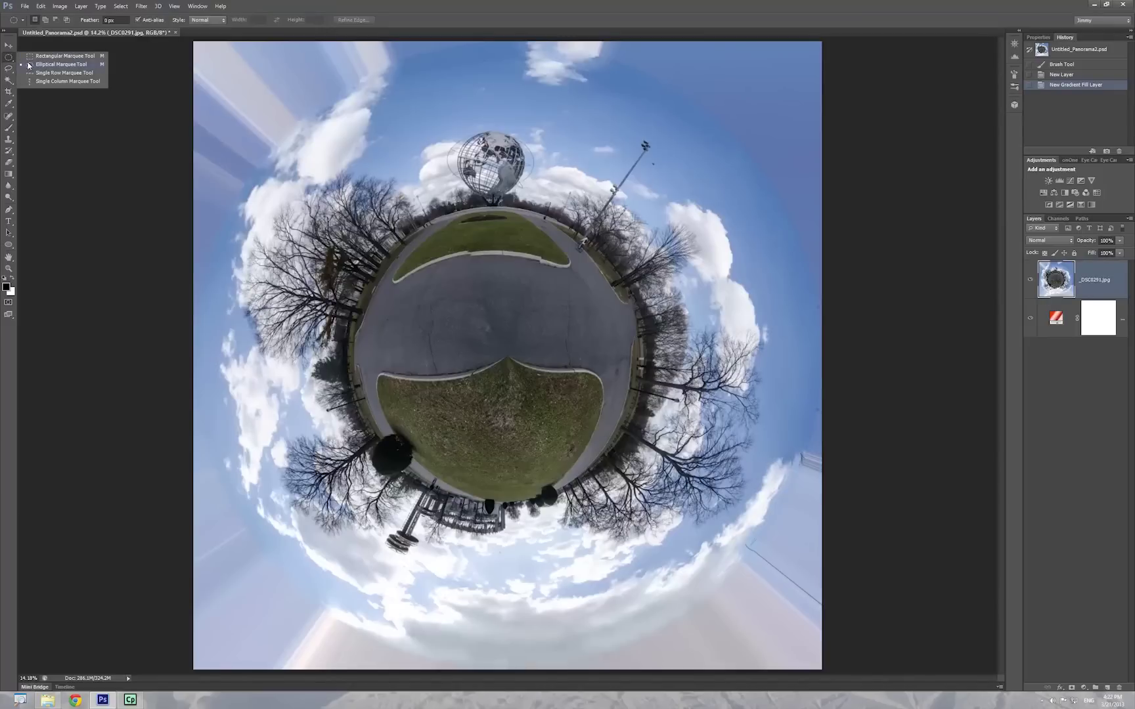
left_click(29, 65)
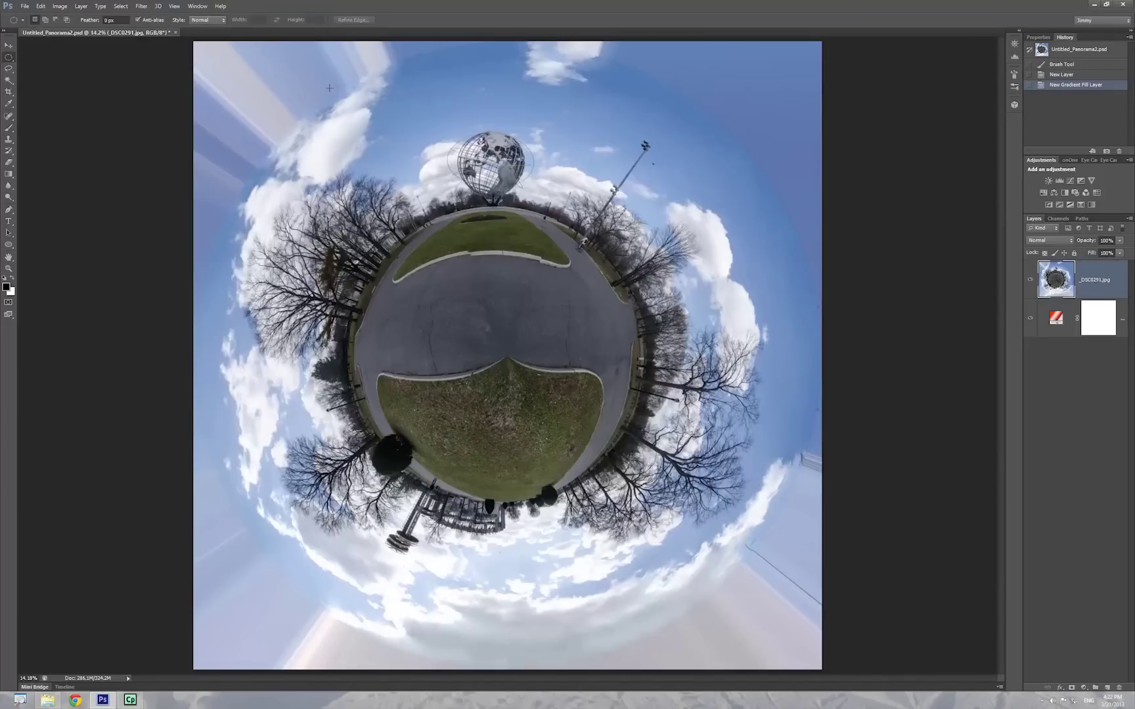
left_click_drag(332, 96, 812, 661)
left_click_drag(813, 662, 812, 661)
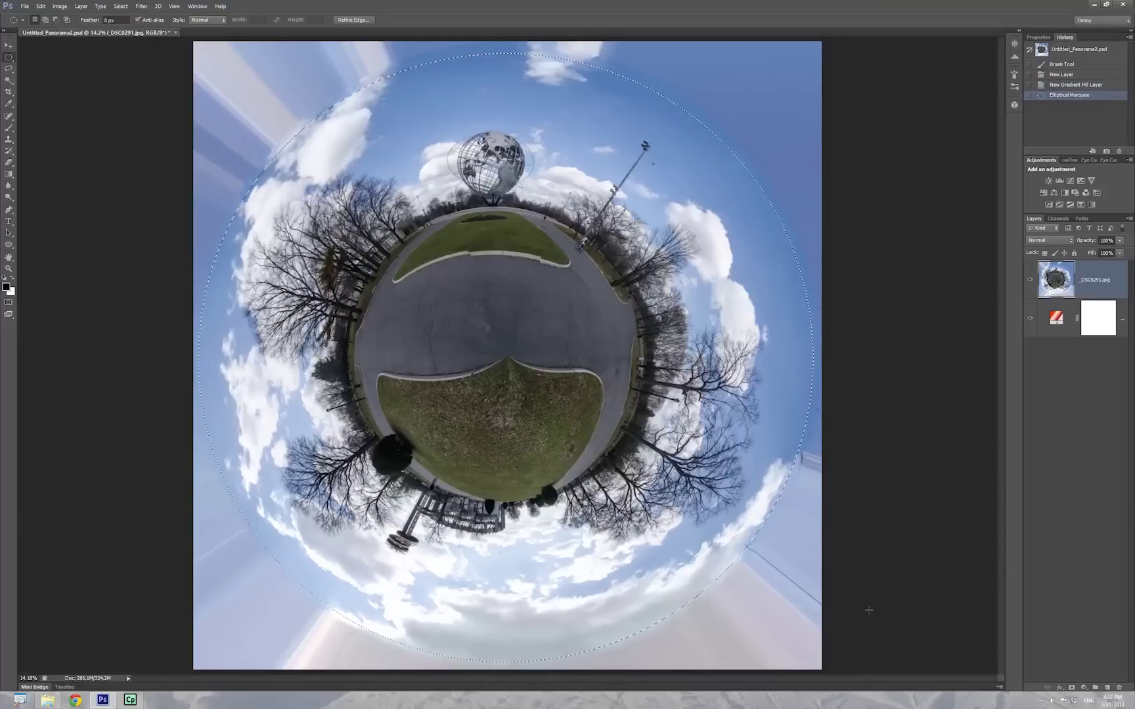
Copy the circle to Layer 1 and hide the original photo and red gradient layers.
key("ctrl+j")
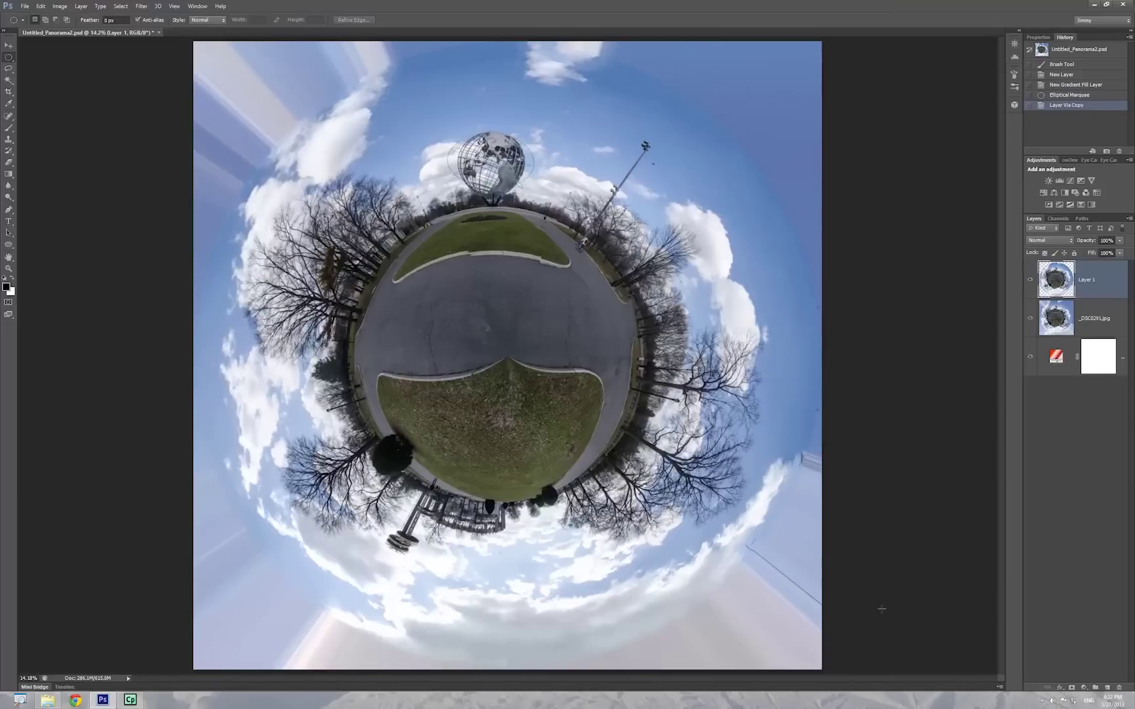
left_click(1030, 318)
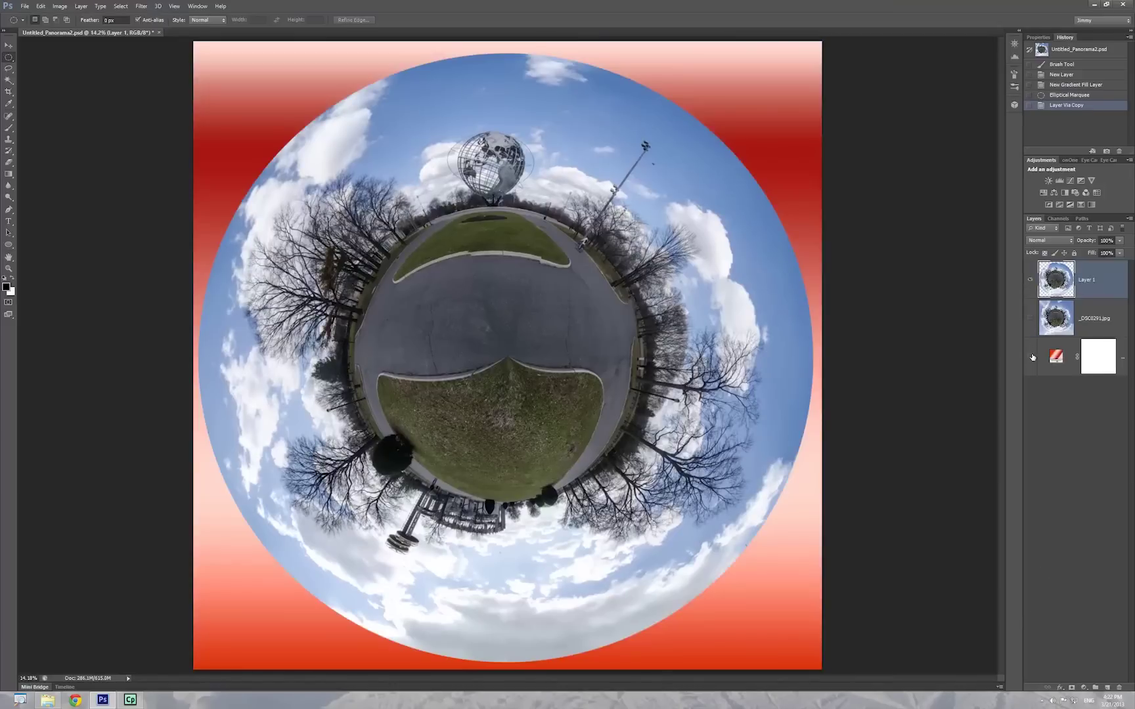
left_click(1032, 358)
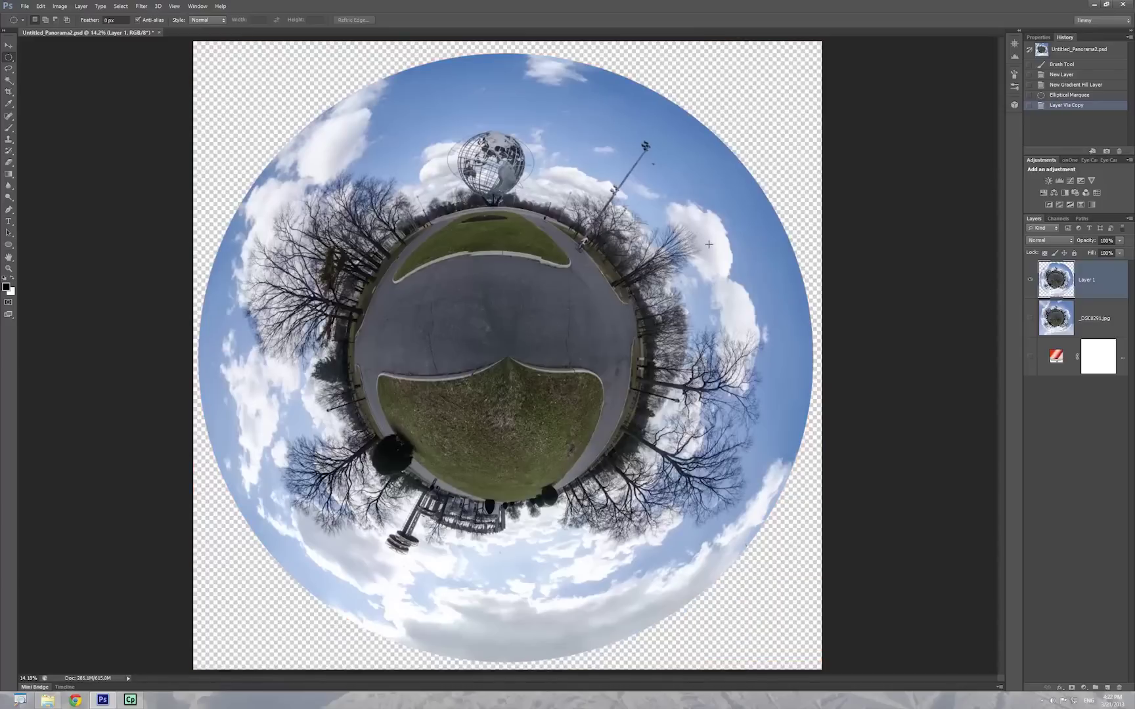
Select Layer 1's planet, apply Spherize, compare it with undo/redo, then deselect.
left_click(1055, 282, "ctrl")
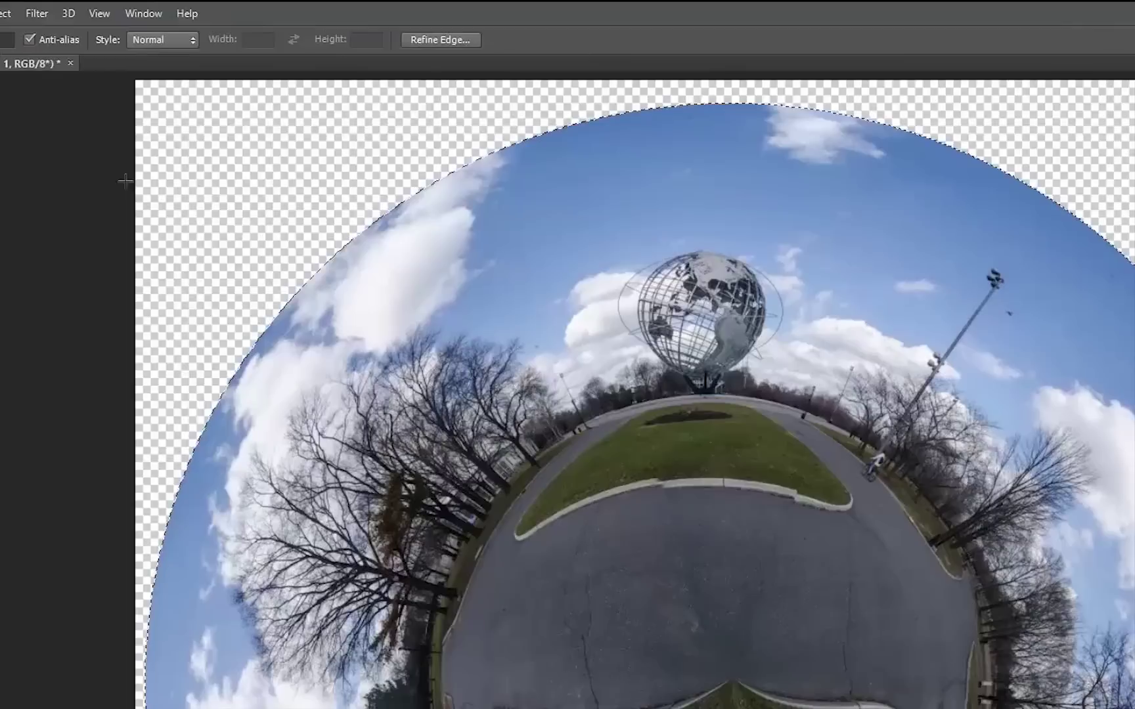
left_click(41, 14)
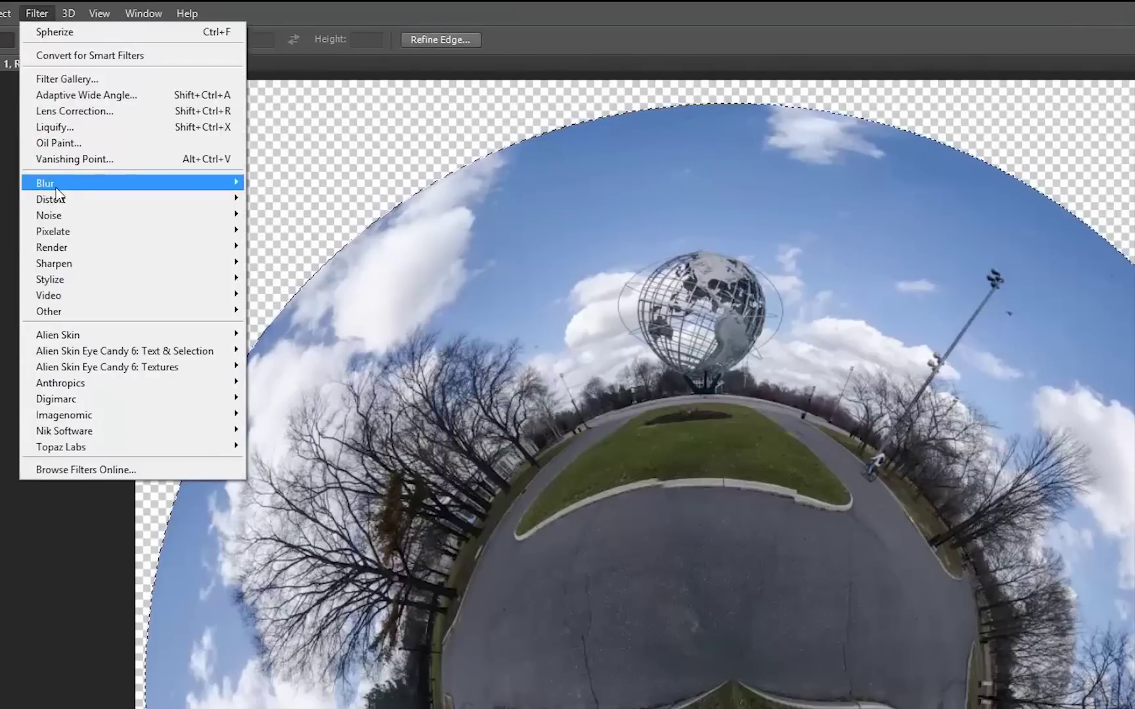
mouse_move(56, 204)
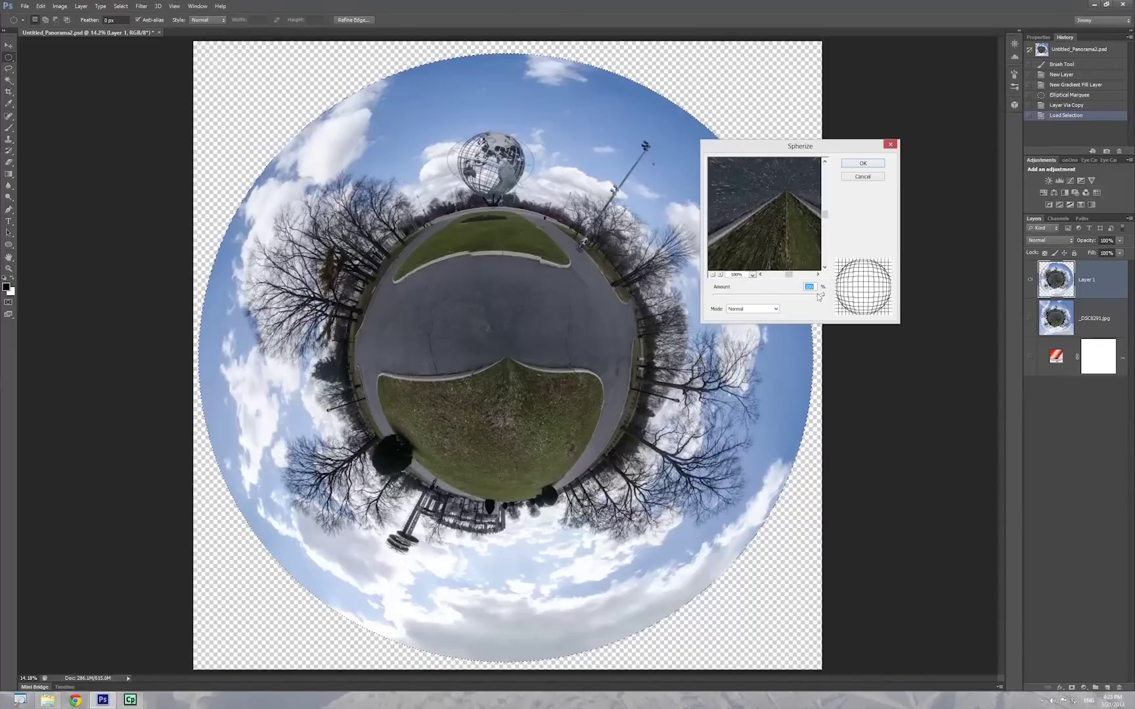
left_click(862, 166)
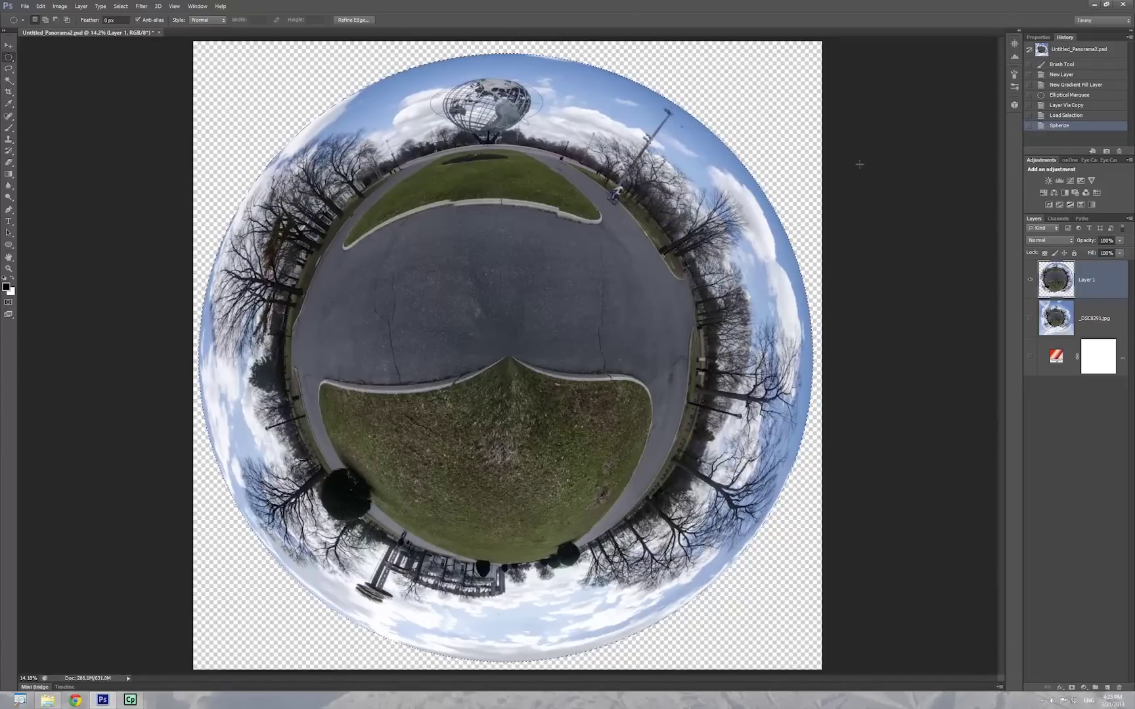
key("ctrl+z")
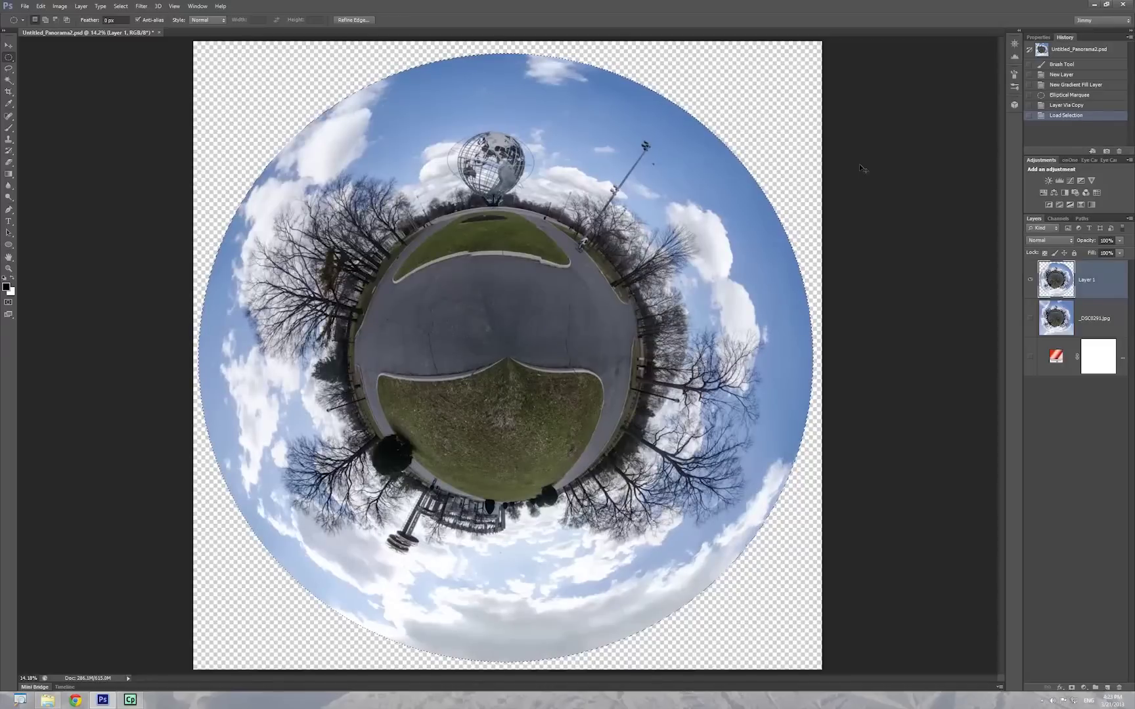
key("ctrl+z")
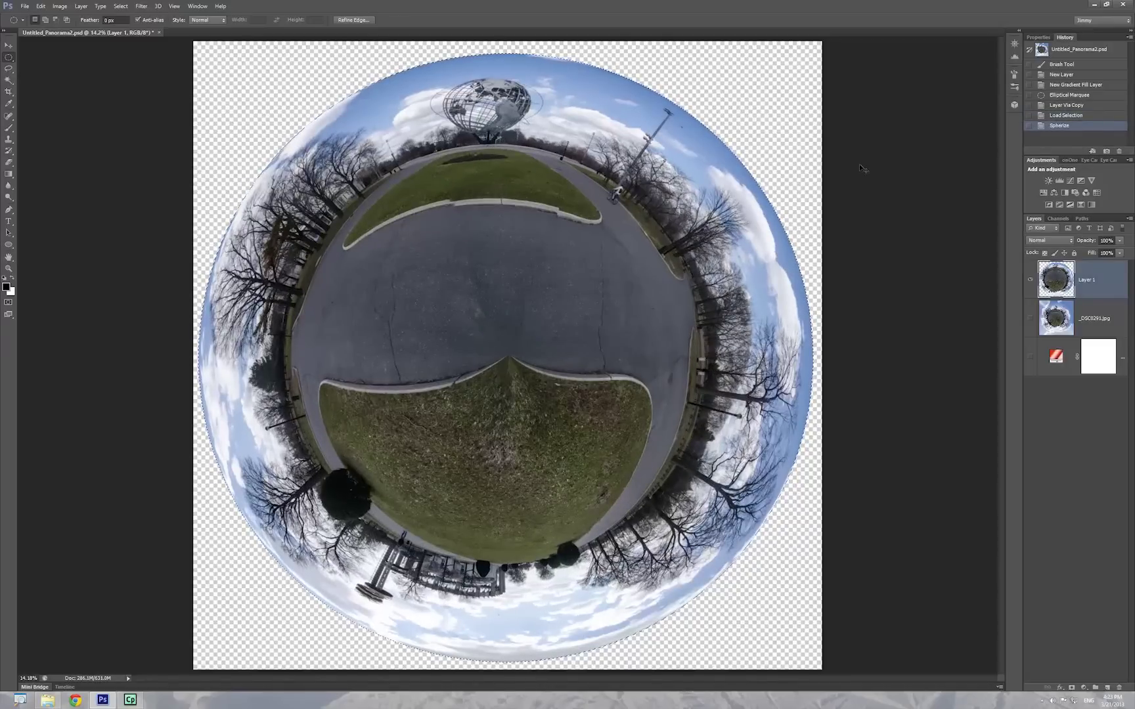
key("ctrl+d")
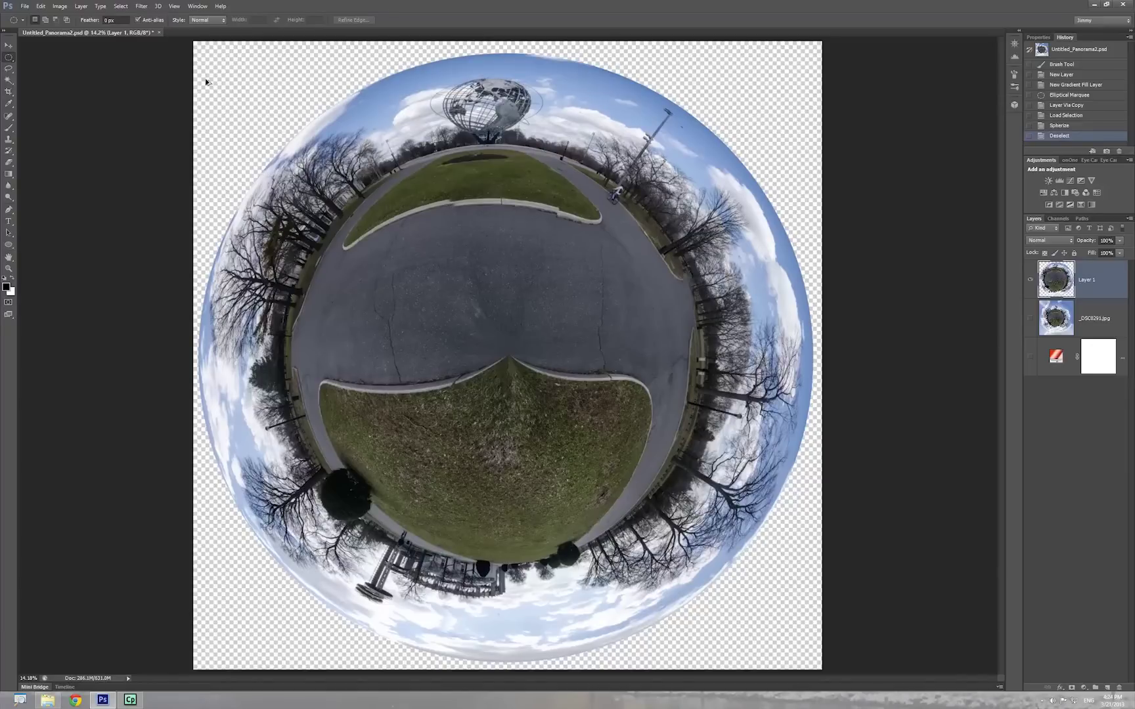
Add 60 inches of width and 40 inches of height to the canvas in Canvas Size.
key("ctrl+alt+c")
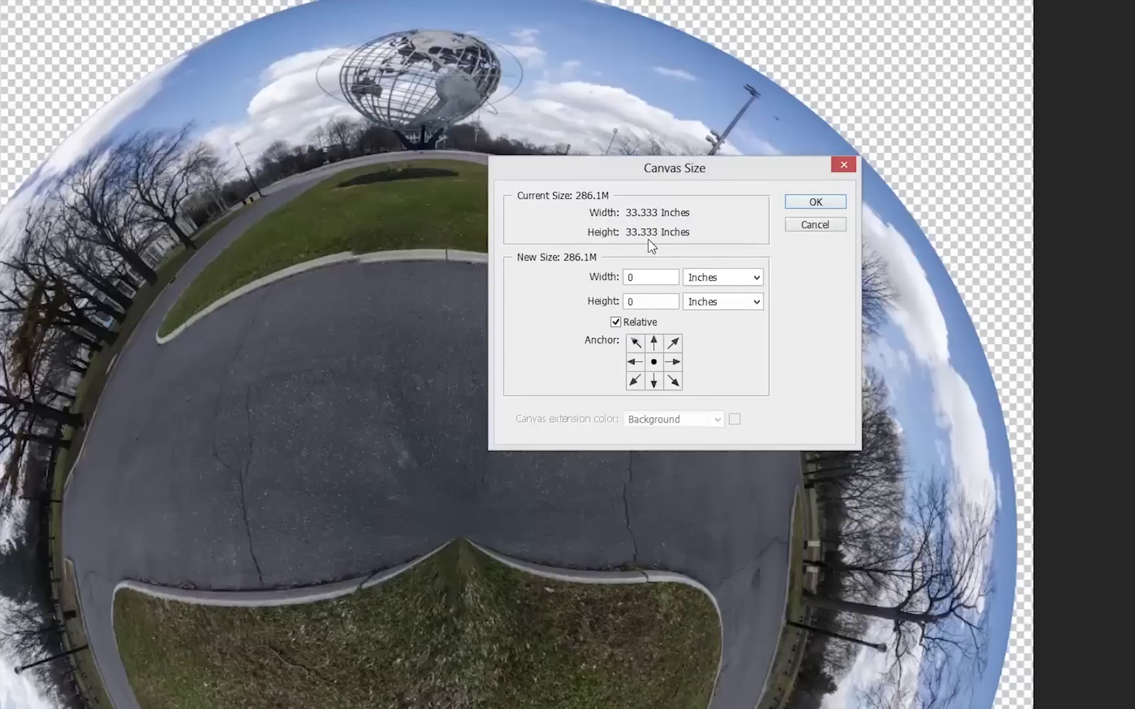
left_click(646, 280)
key("BackSpace")
type("60")
left_click(647, 304)
key("BackSpace")
type("40")
left_click(803, 203)
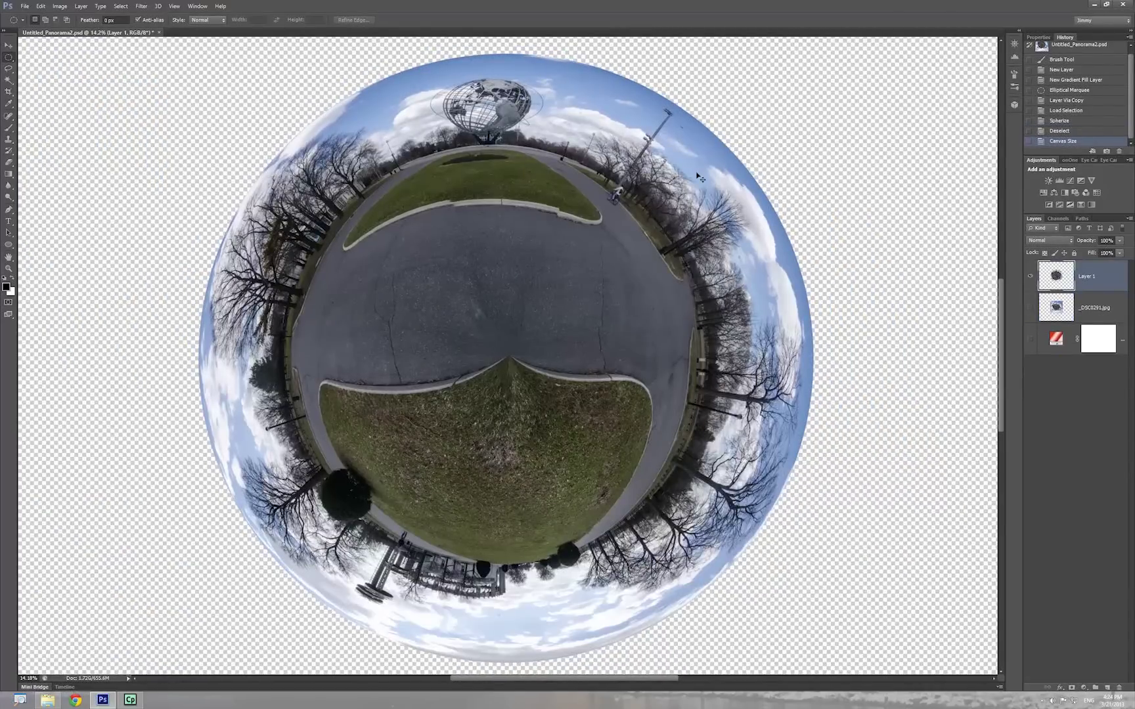
Fit the canvas on screen and scale the planet down to about 60% with Free Transform.
key("ctrl+0")
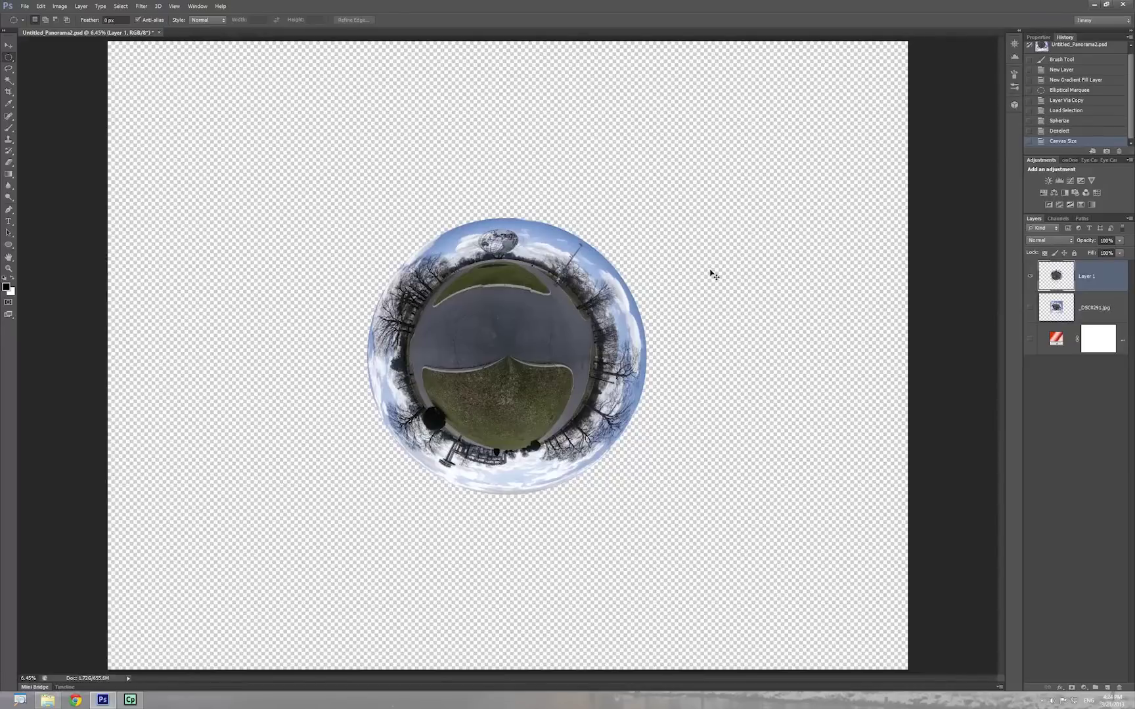
key("ctrl+t")
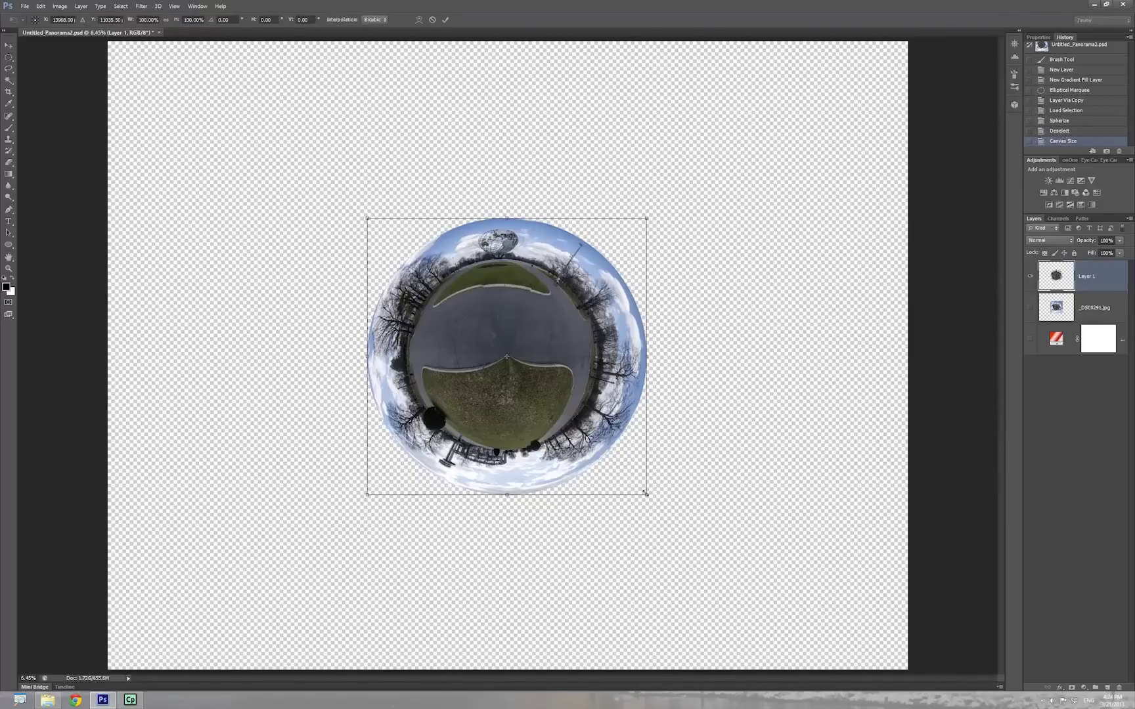
left_click_drag(646, 493, 517, 395)
Move the planet upper-left, add a black-filled Layer 2 above the photo, then an empty Layer 3.
left_click_drag(466, 332, 282, 208)
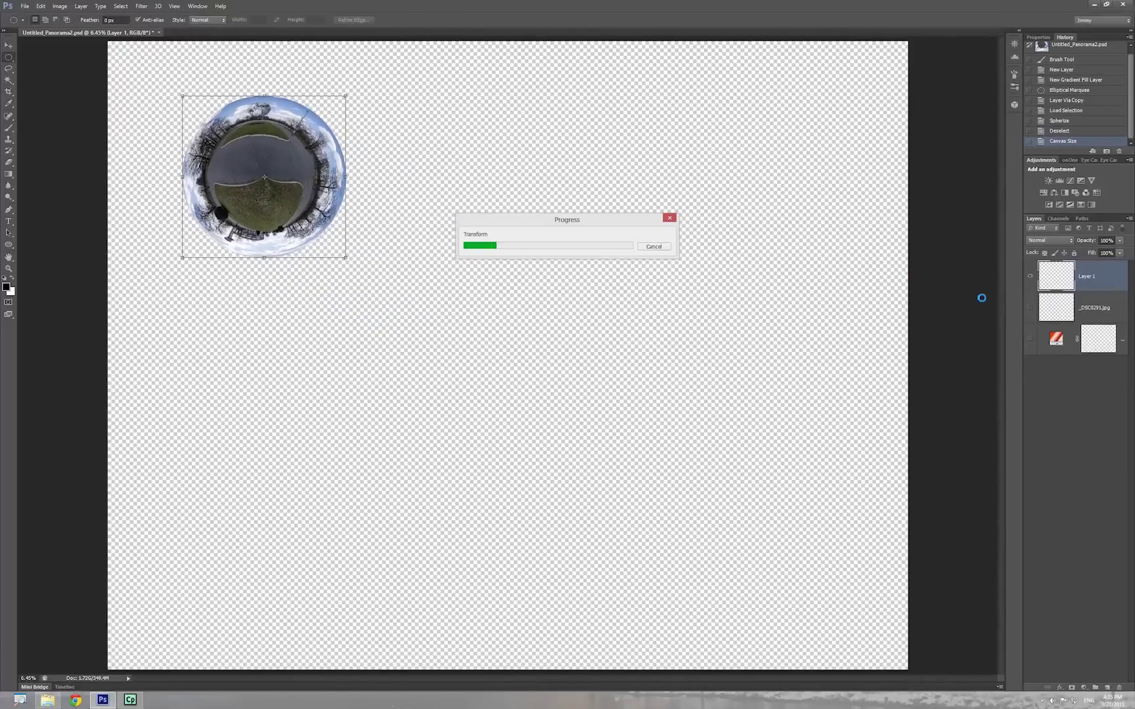
left_click(1108, 309)
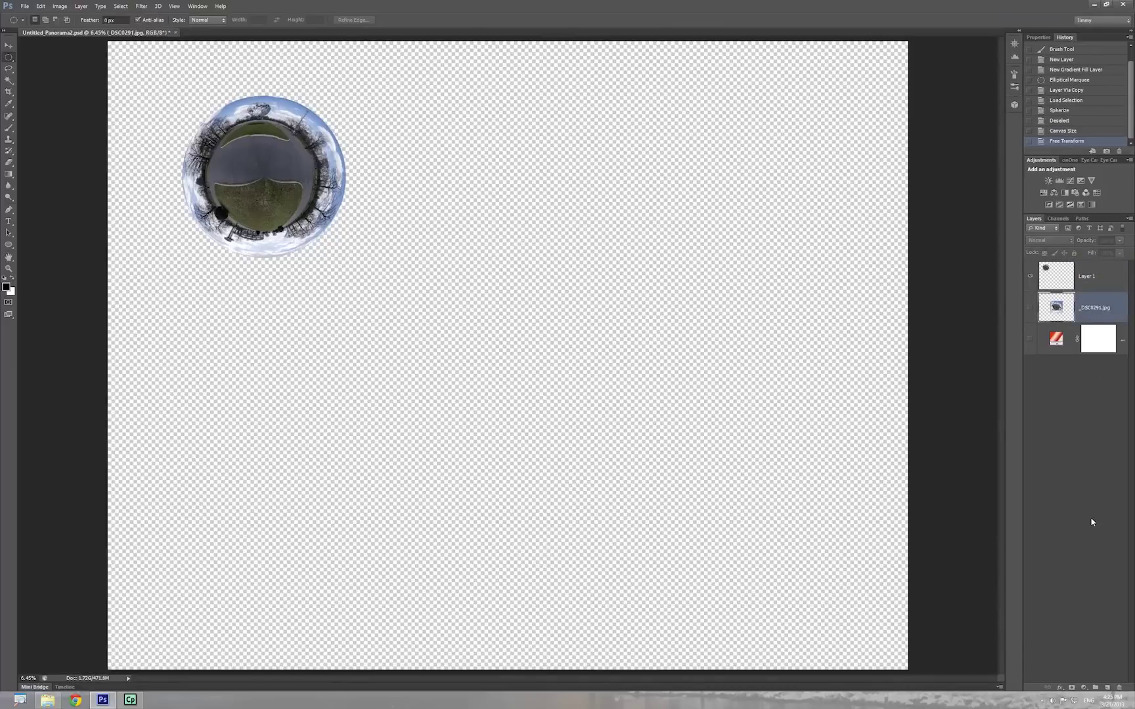
left_click(1106, 688)
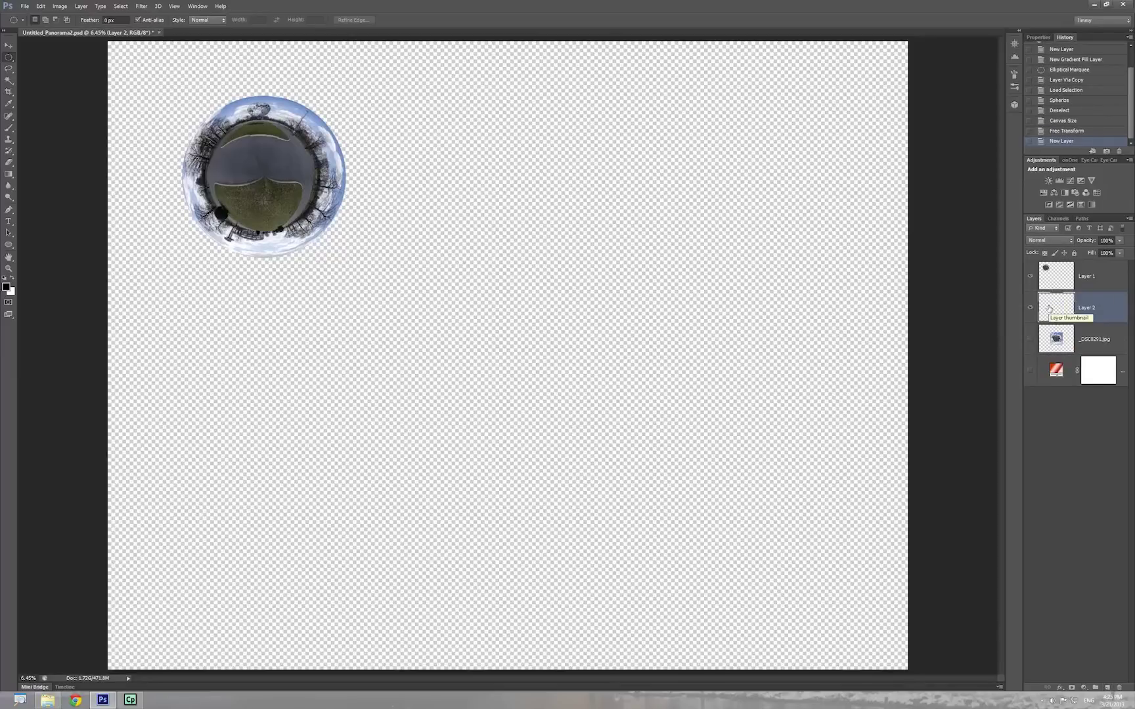
key("alt+BackSpace")
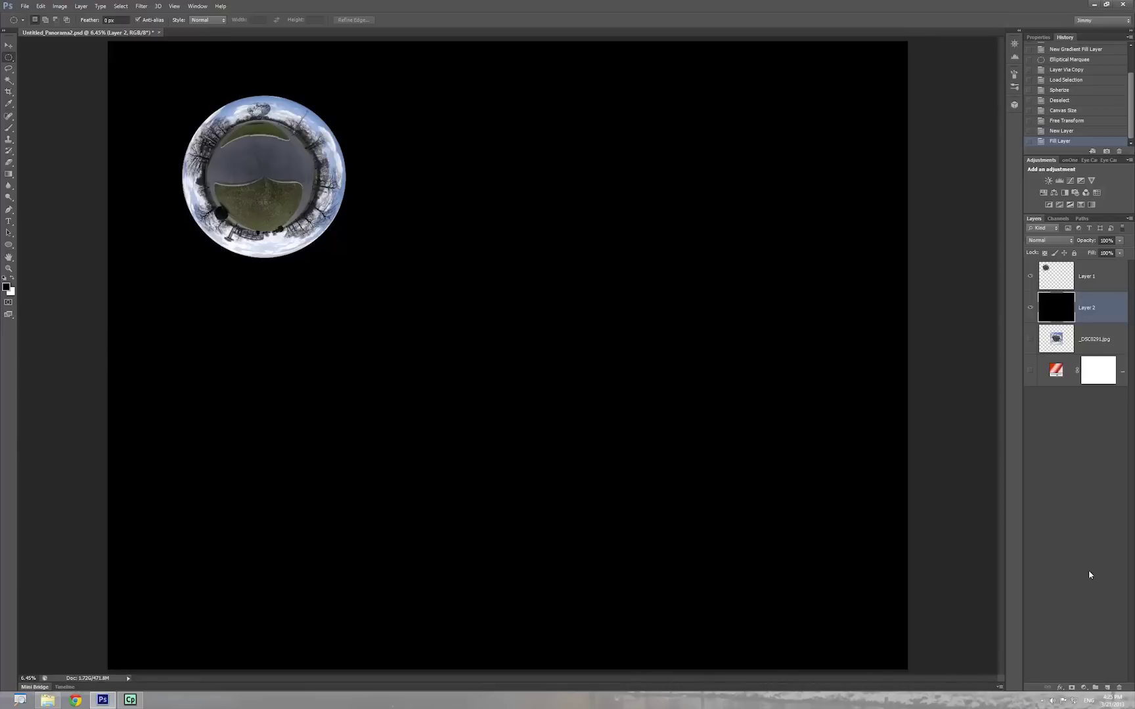
left_click(1108, 688)
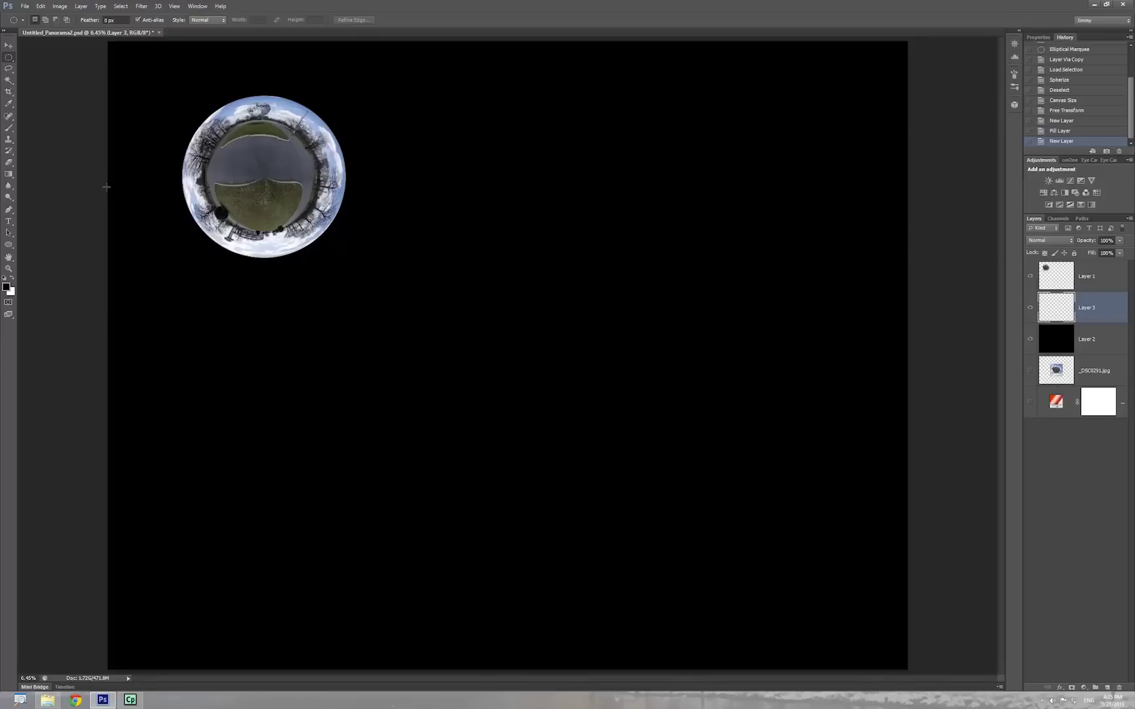
Raise the soft 500 px brush tip's spacing to 270% in the Brush panel.
key("b")
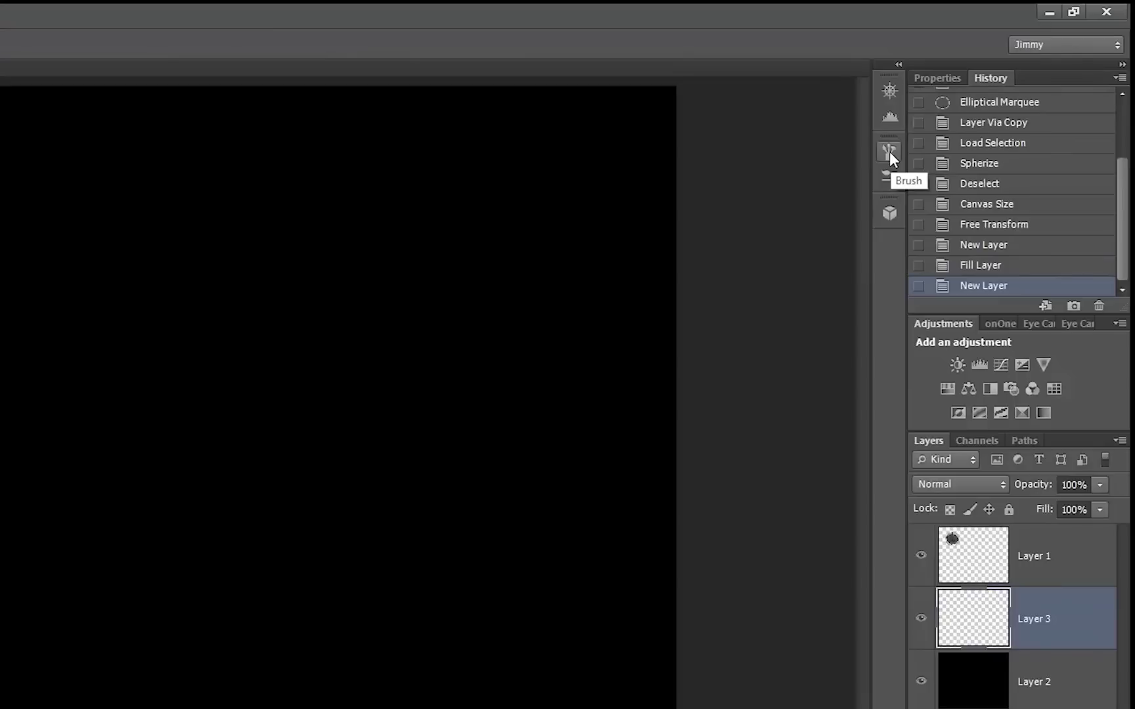
left_click(890, 151)
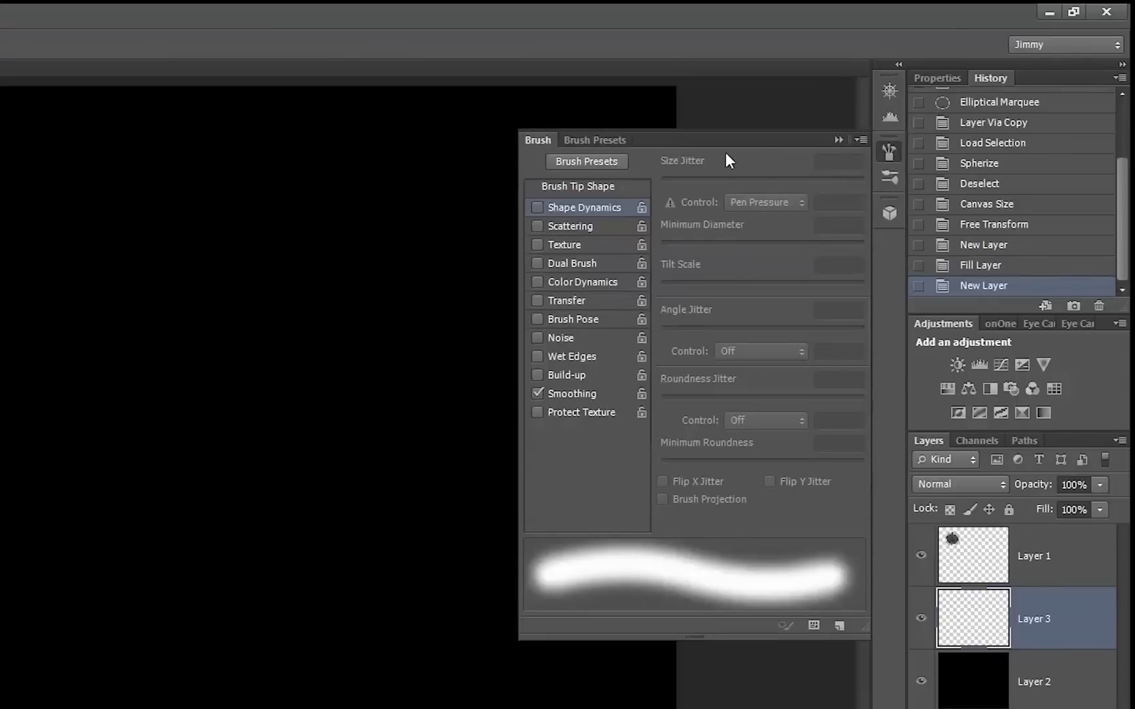
left_click(569, 188)
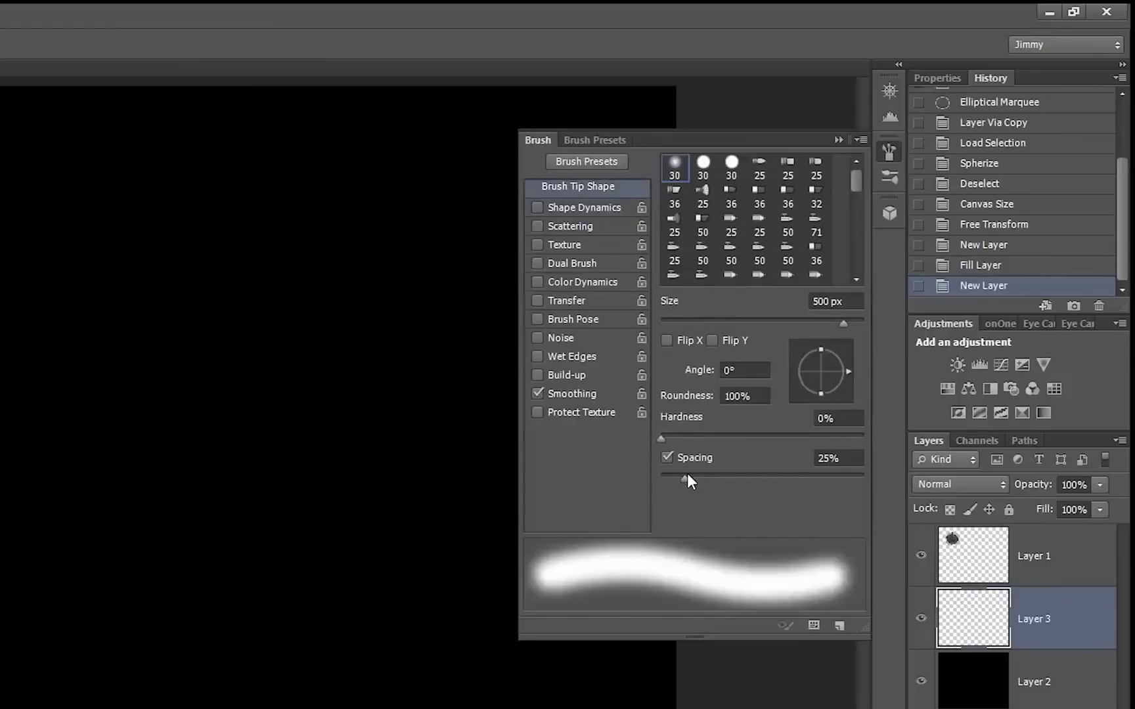
left_click_drag(684, 478, 747, 487)
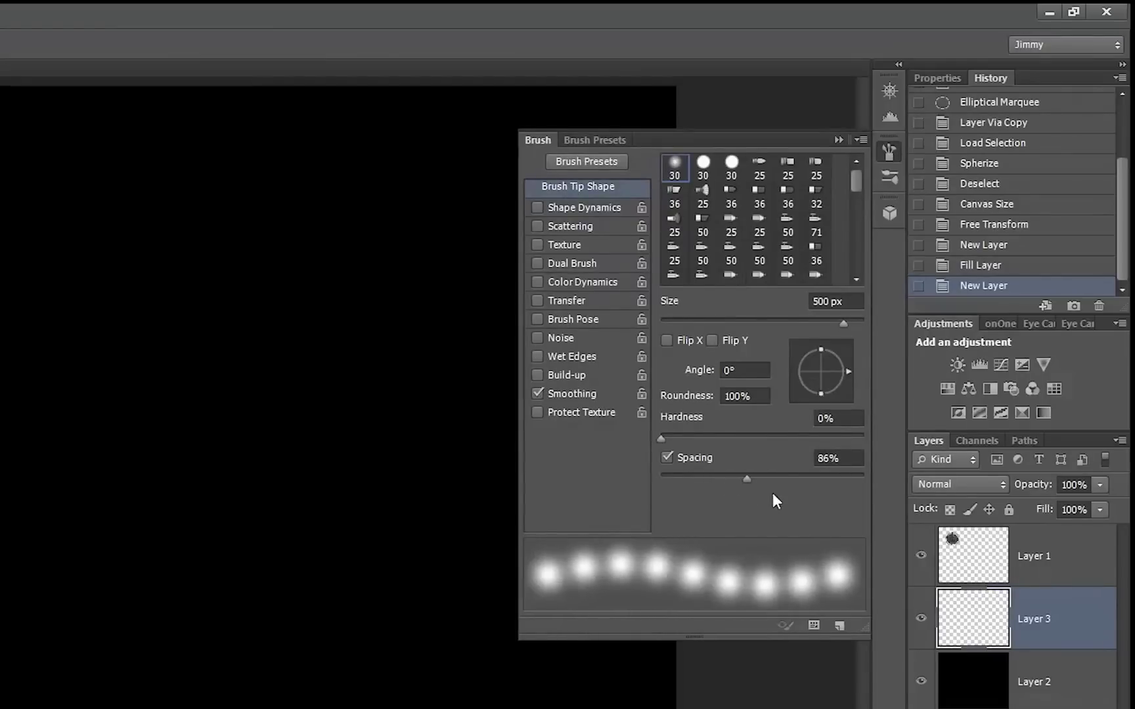
left_click(853, 462)
key("BackSpace")
key("BackSpace")
key("BackSpace")
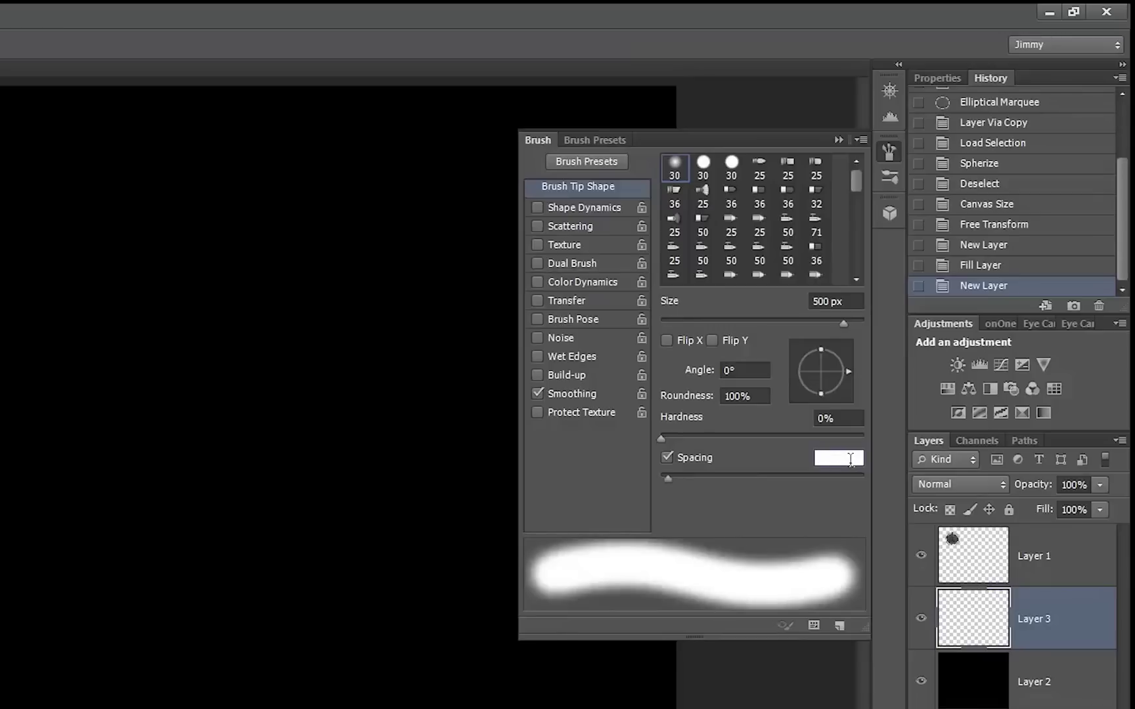
type("270")
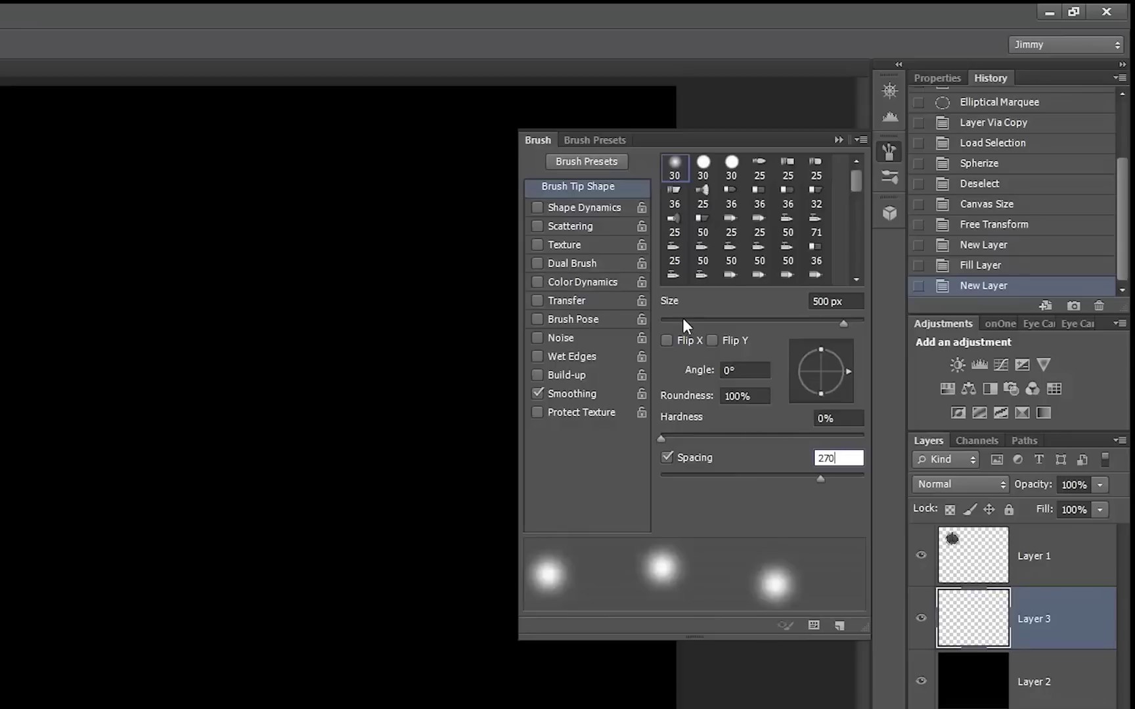
Give the brush 100% size jitter and set its tip size to 80 px.
left_click(569, 207)
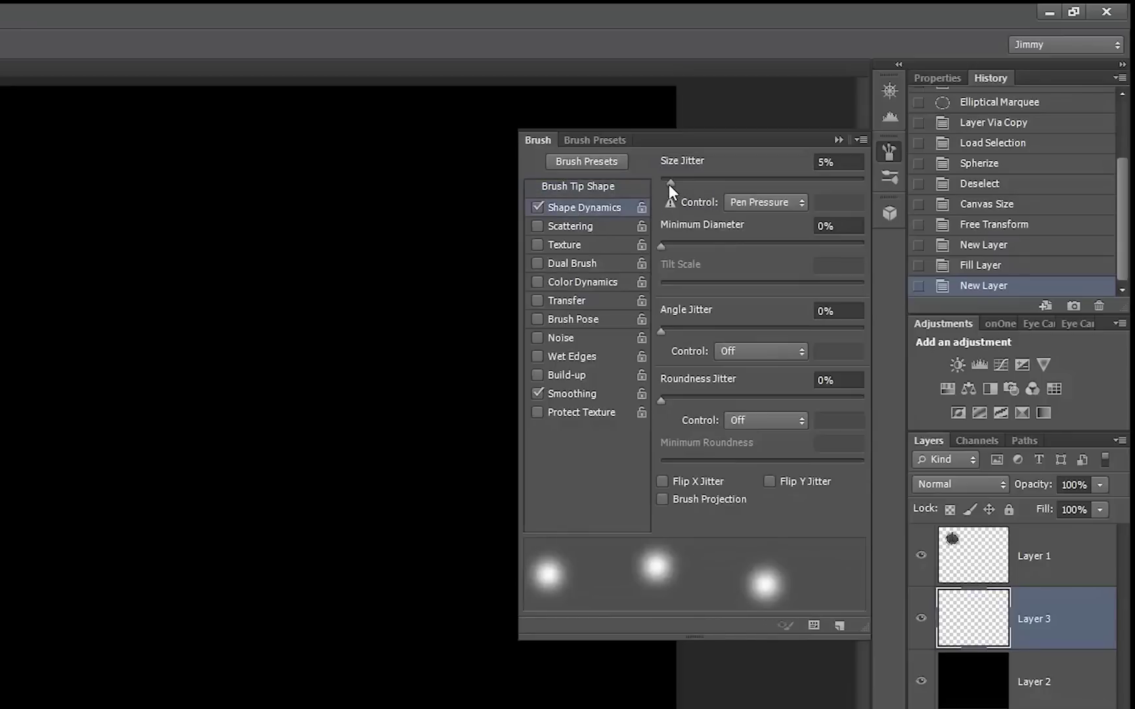
left_click_drag(669, 183, 866, 197)
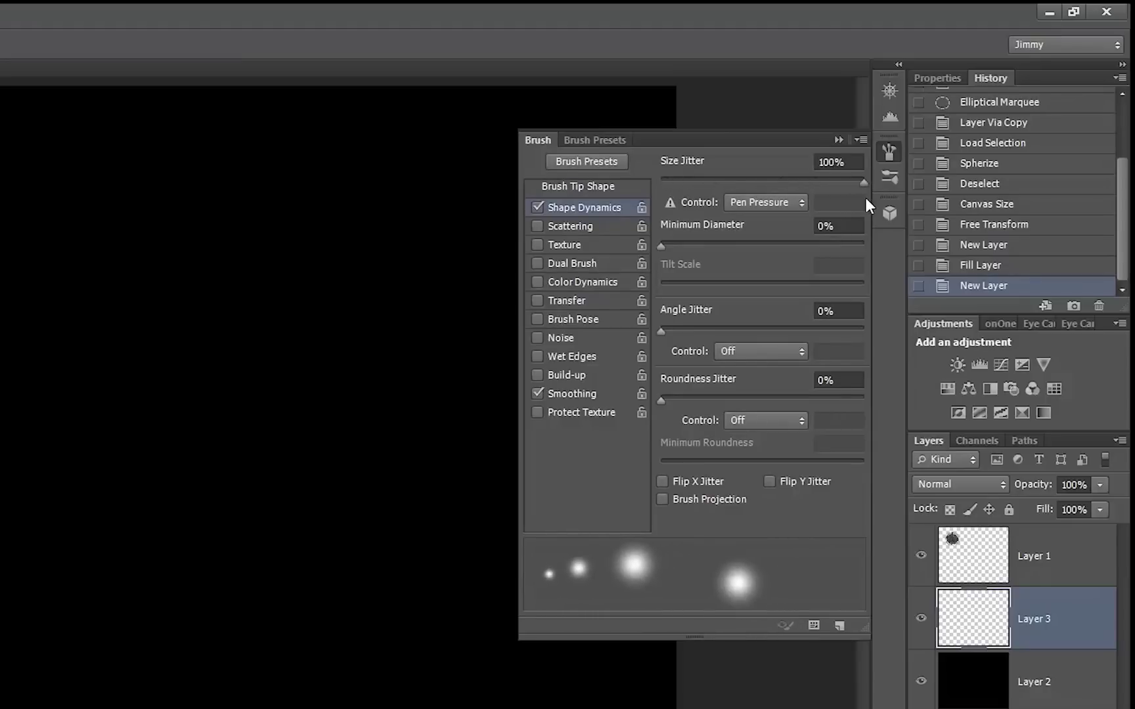
left_click(561, 187)
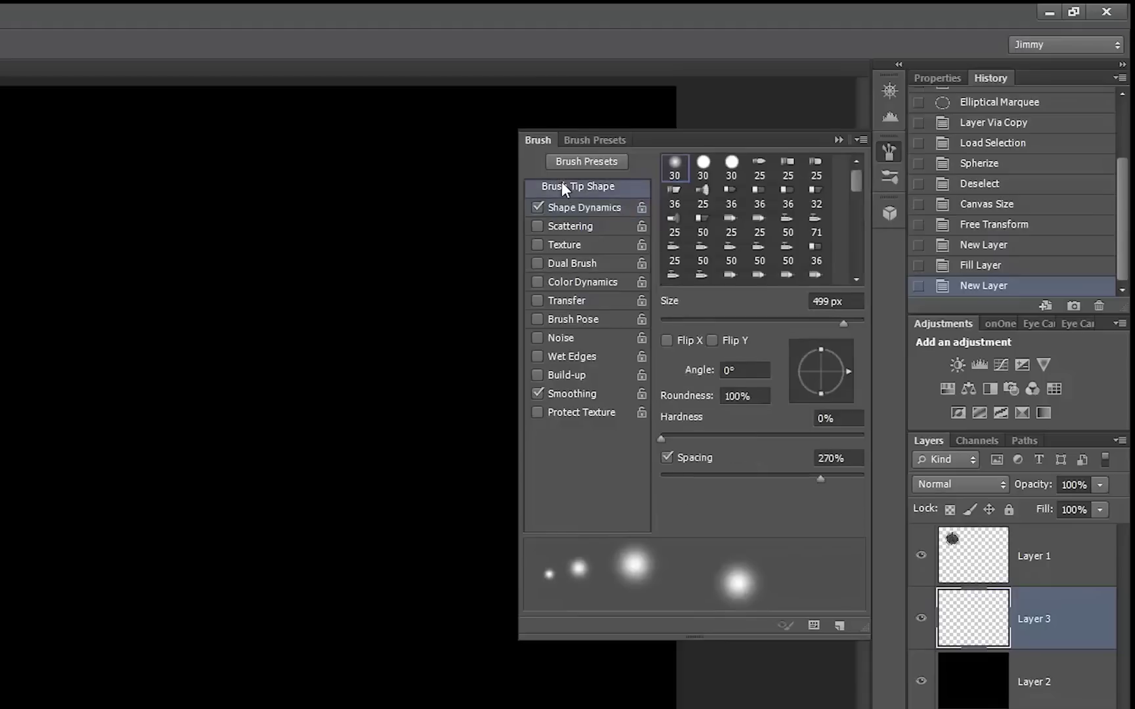
left_click_drag(781, 330, 784, 334)
left_click(847, 304)
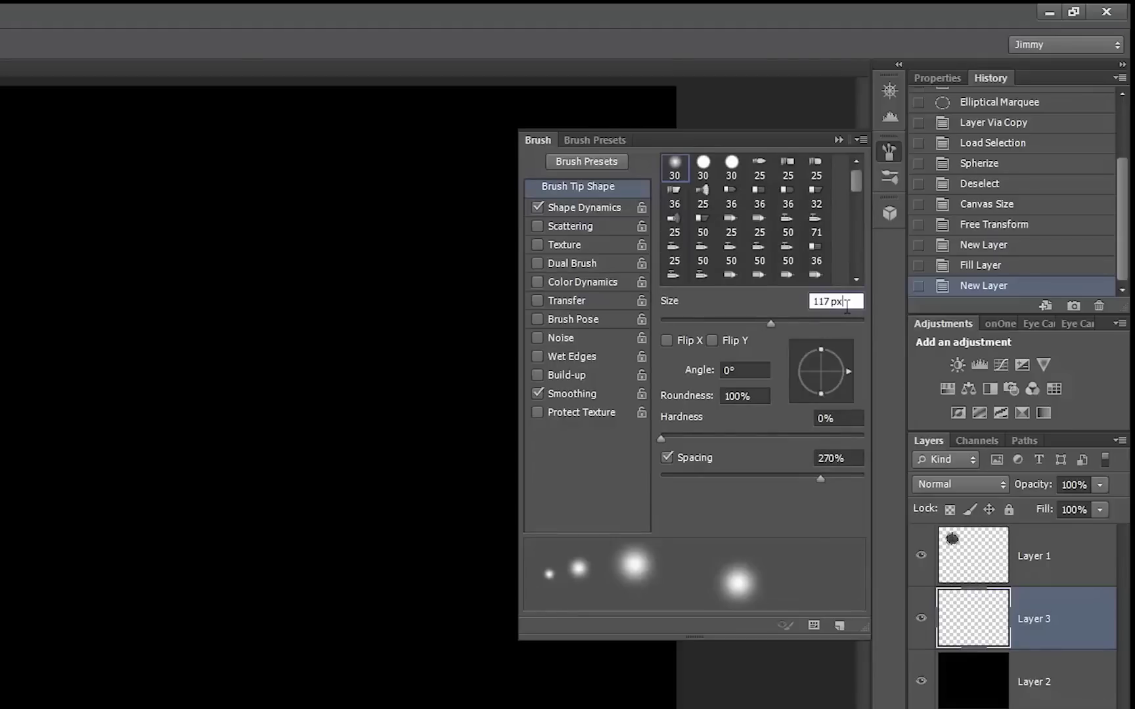
key("BackSpace")
key("BackSpace")
key("BackSpace")
key("BackSpace")
key("BackSpace")
key("BackSpace")
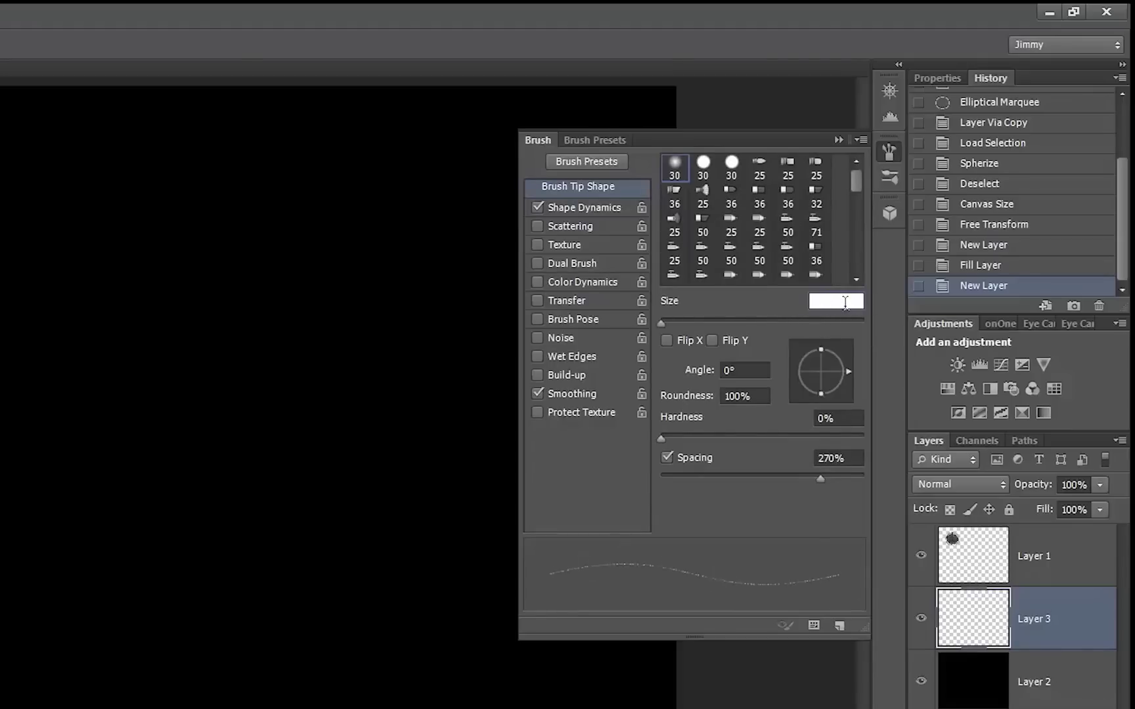
type("80")
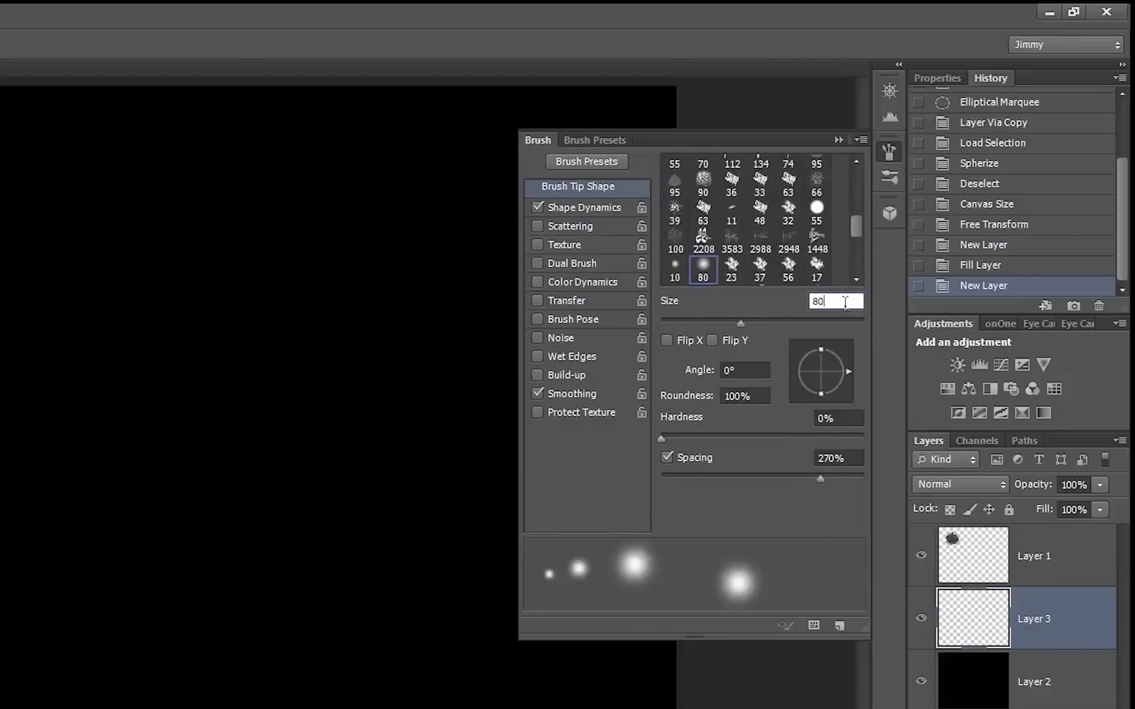
left_click(588, 205)
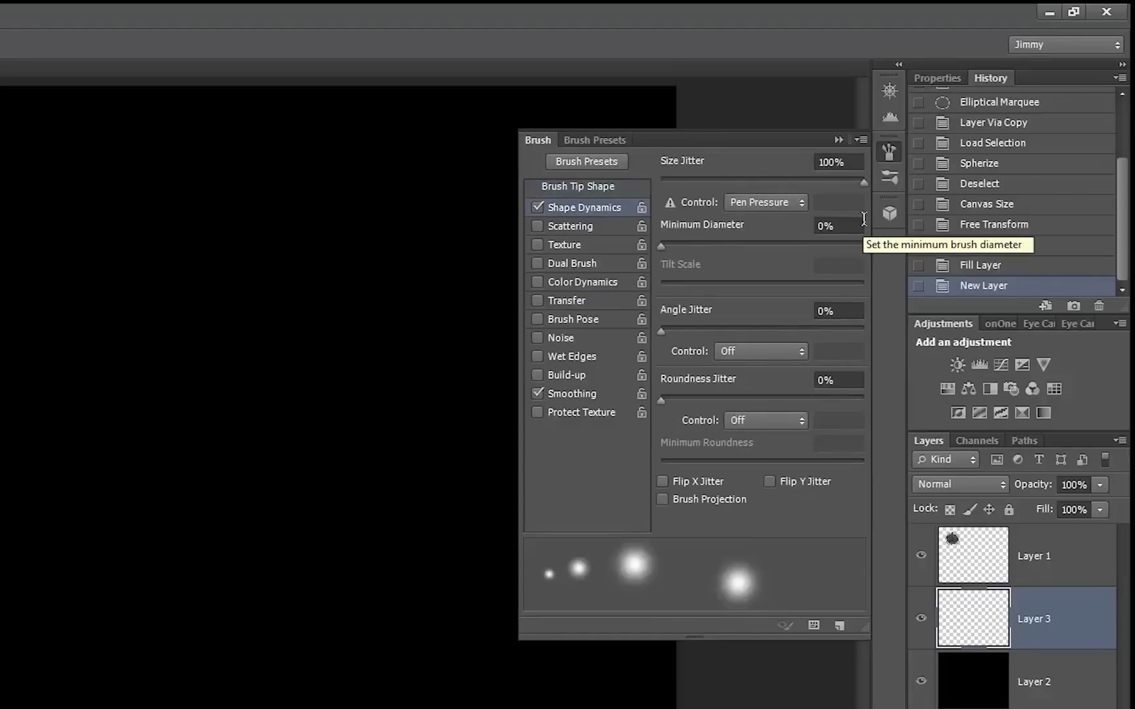
Enable Scattering at 1000% with a count of 1.
left_click(565, 231)
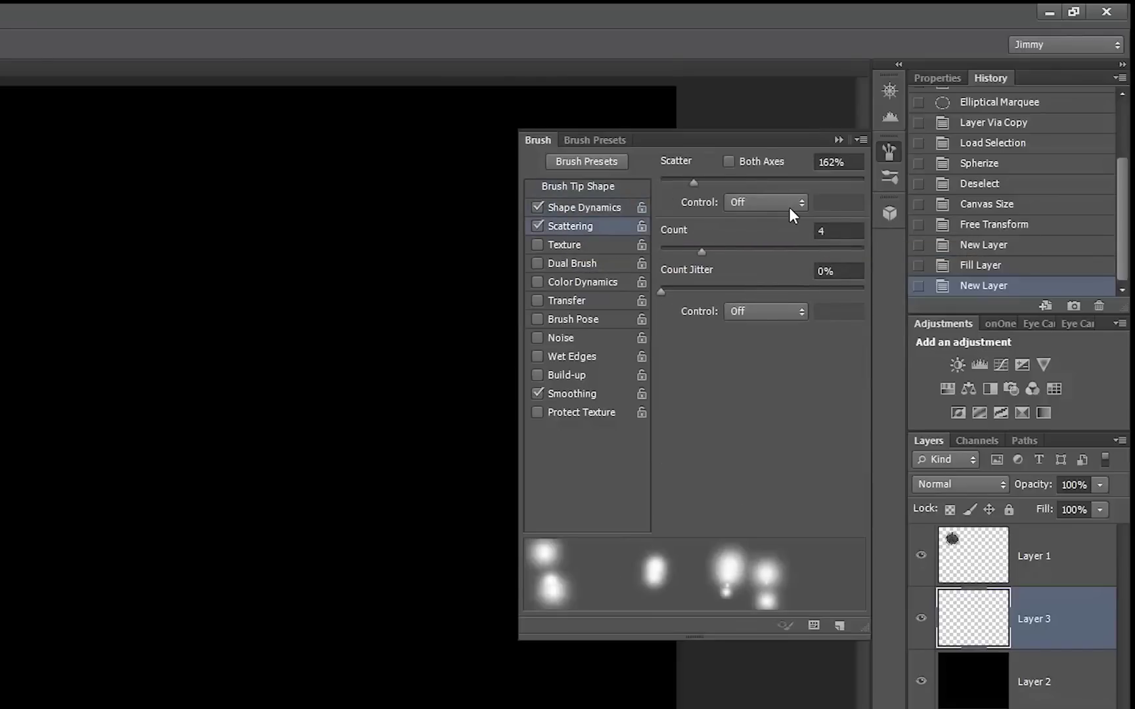
left_click_drag(695, 183, 882, 195)
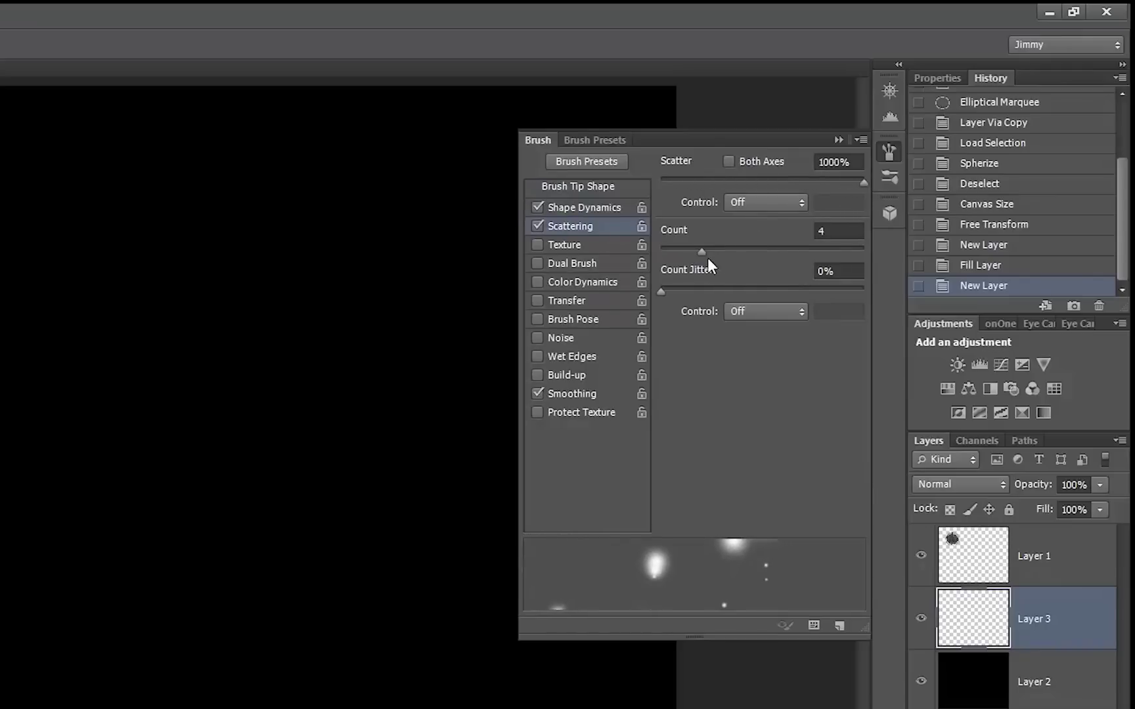
left_click_drag(700, 252, 661, 251)
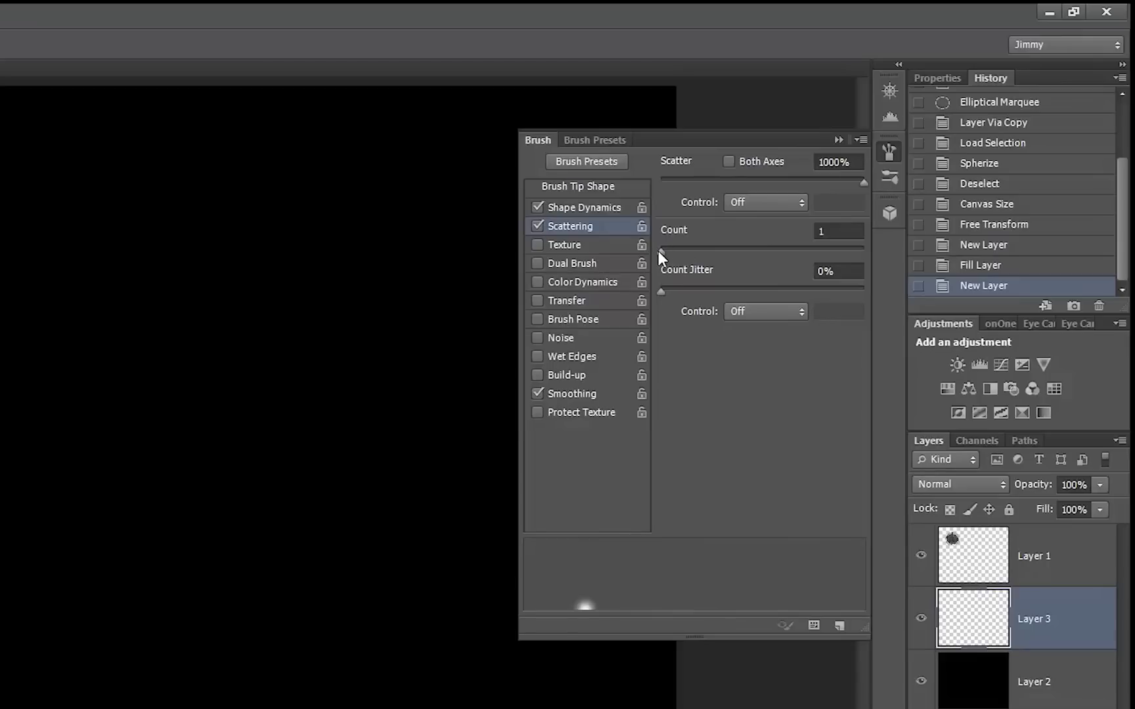
Enable Transfer with opacity jitter and flow jitter both at 100%.
left_click(558, 301)
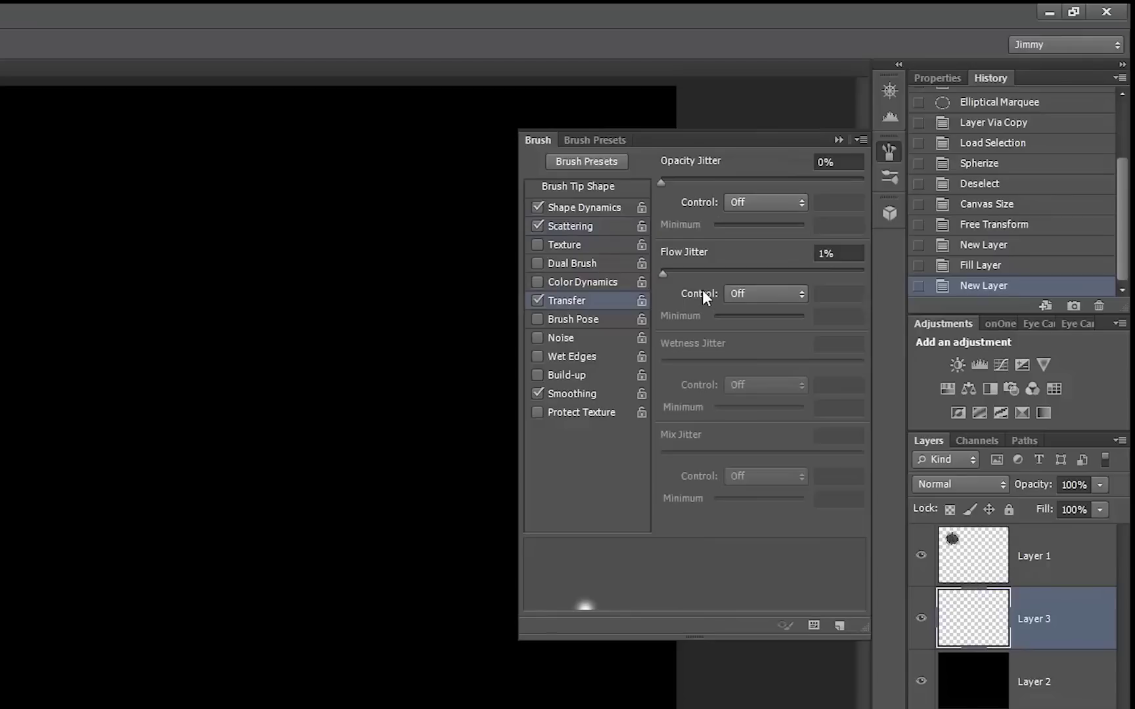
left_click_drag(661, 274, 879, 275)
left_click_drag(660, 180, 775, 185)
left_click_drag(863, 194, 874, 196)
left_click(860, 140)
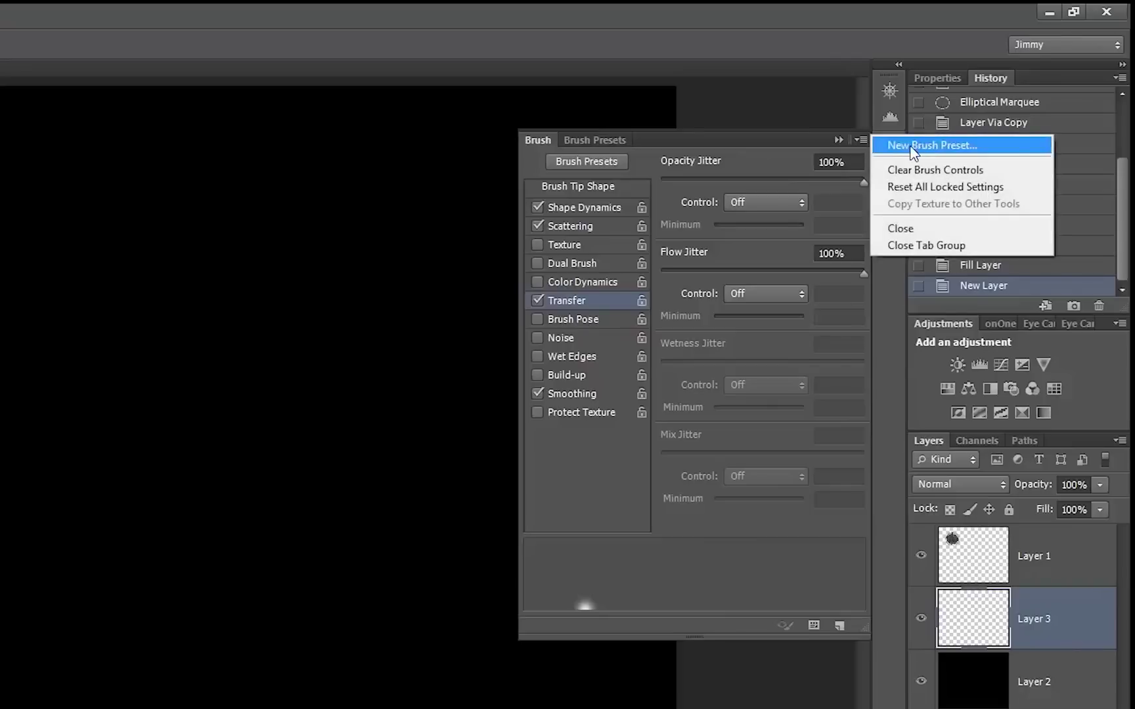
left_click(862, 139)
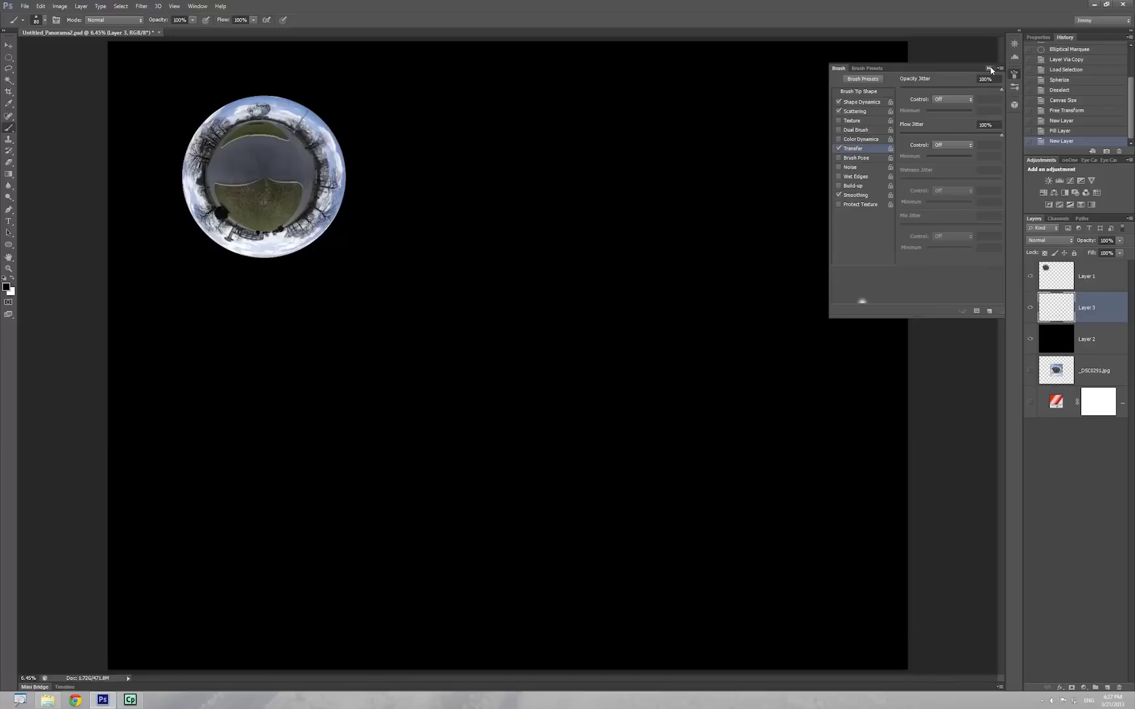
Collapse the Brush panel, try a test stroke, and swap the foreground colour to white.
left_click(840, 139)
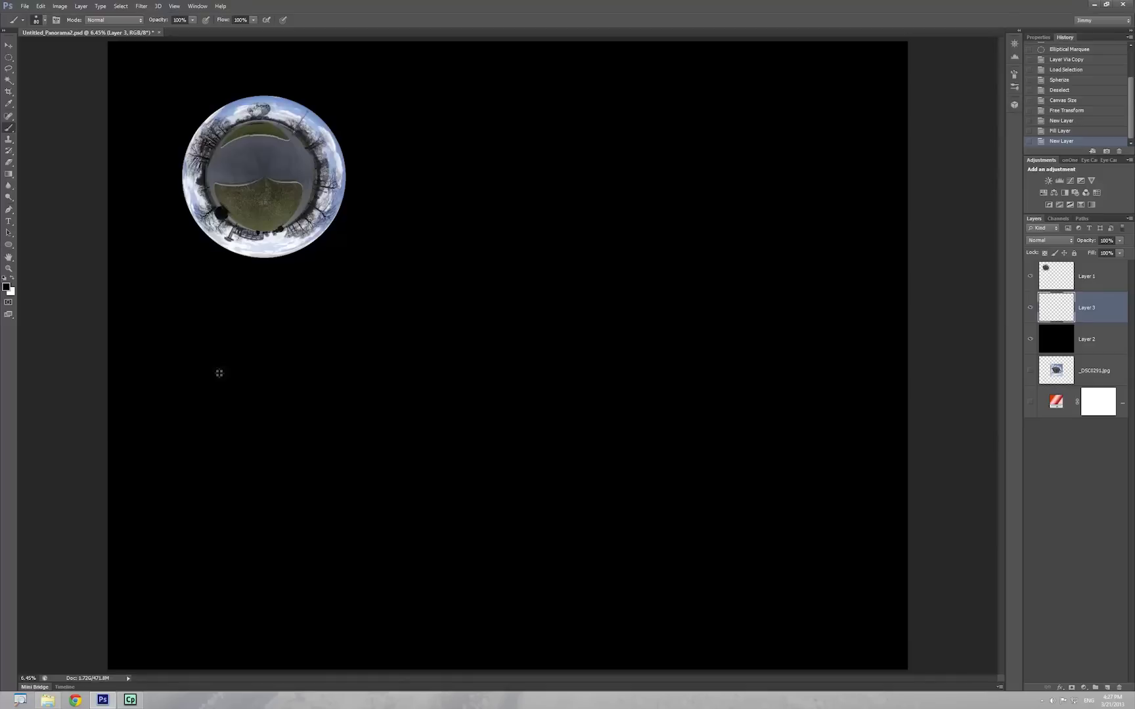
left_click_drag(219, 373, 79, 329)
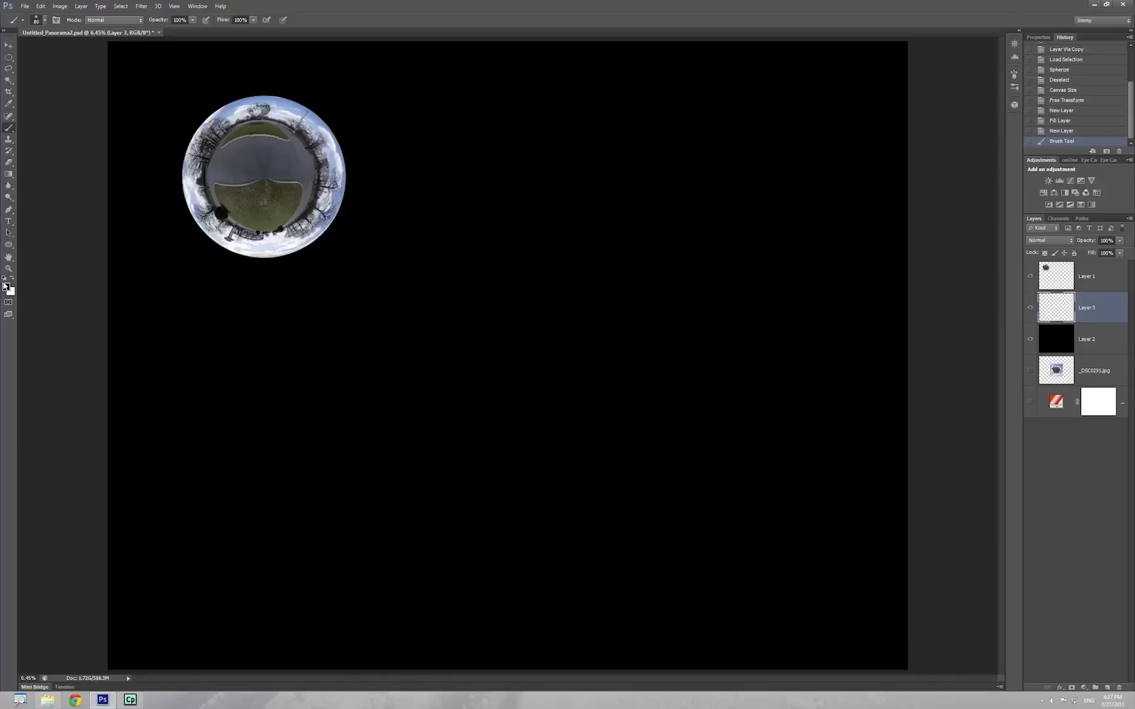
key("x")
Paint scattered white stars across the black canvas, enlarging the brush to 100 midway.
left_click_drag(628, 211, 567, 239)
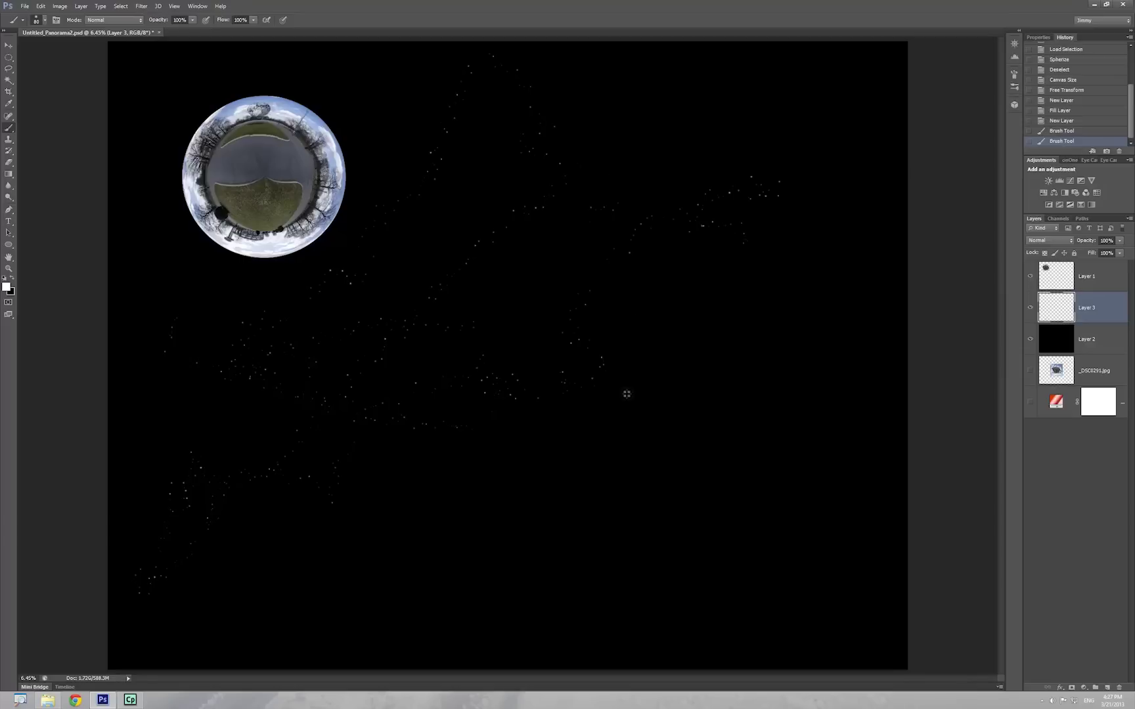
left_click_drag(630, 394, 636, 479)
left_click_drag(408, 526, 535, 522)
left_click(716, 487)
left_click_drag(560, 446, 502, 534)
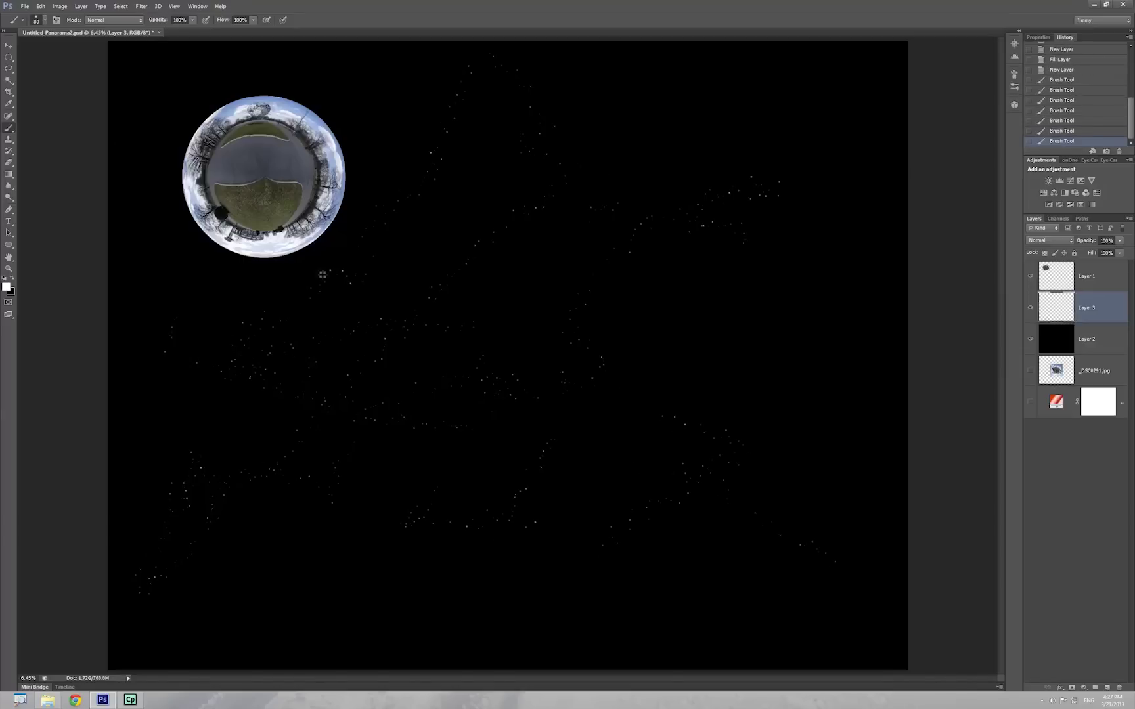
key("bracketright")
key("bracketright")
key("bracketright")
key("bracketright")
mouse_move(602, 328)
left_mouse_down()
mouse_move(827, 423)
mouse_move(692, 469)
mouse_move(685, 586)
left_mouse_up()
mouse_move(530, 586)
left_mouse_down()
mouse_move(319, 545)
mouse_move(182, 593)
mouse_move(375, 503)
mouse_move(534, 337)
left_mouse_up()
mouse_move(668, 131)
left_mouse_down()
mouse_move(655, 85)
mouse_move(740, 72)
left_mouse_up()
mouse_move(819, 107)
left_mouse_down()
mouse_move(685, 190)
mouse_move(422, 88)
mouse_move(246, 62)
mouse_move(158, 71)
mouse_move(137, 142)
mouse_move(167, 373)
mouse_move(179, 380)
mouse_move(536, 443)
mouse_move(742, 327)
mouse_move(701, 307)
mouse_move(798, 315)
mouse_move(656, 208)
mouse_move(541, 222)
mouse_move(624, 179)
mouse_move(643, 301)
mouse_move(539, 232)
mouse_move(661, 249)
mouse_move(660, 332)
mouse_move(590, 302)
mouse_move(440, 338)
mouse_move(386, 507)
mouse_move(419, 604)
mouse_move(263, 616)
left_mouse_up()
left_click_drag(134, 555, 249, 535)
Add an empty Layer 4 and set the foreground colour to gold #eecf54.
left_click(1108, 688)
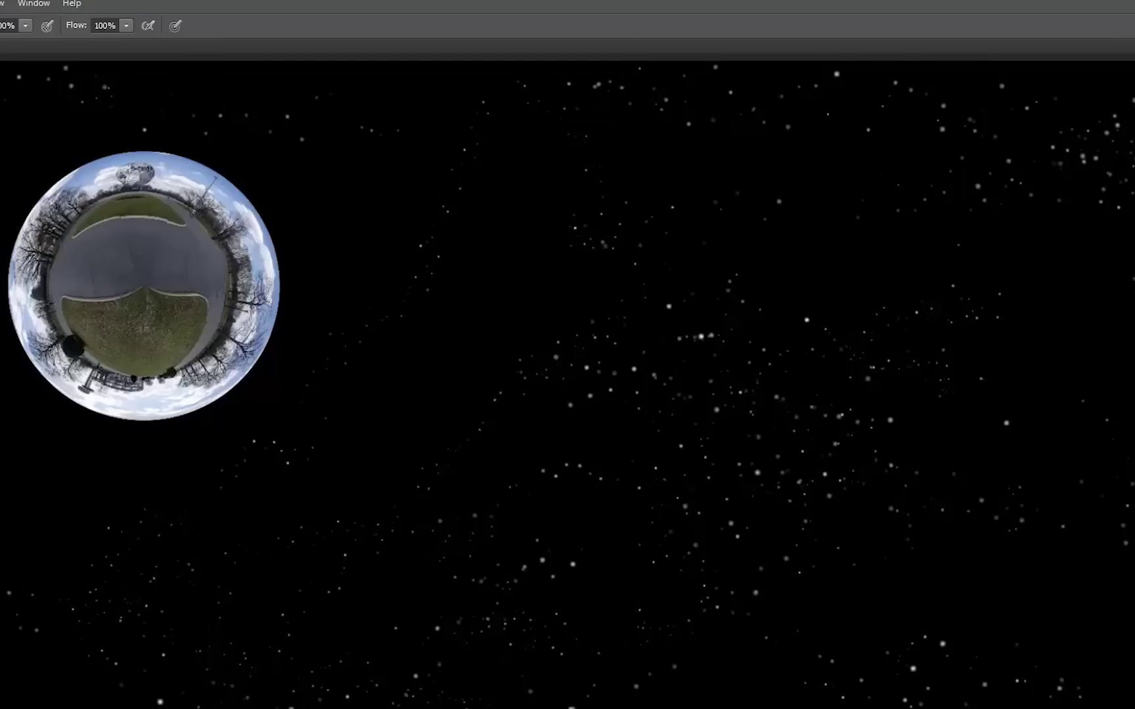
left_click(7, 286)
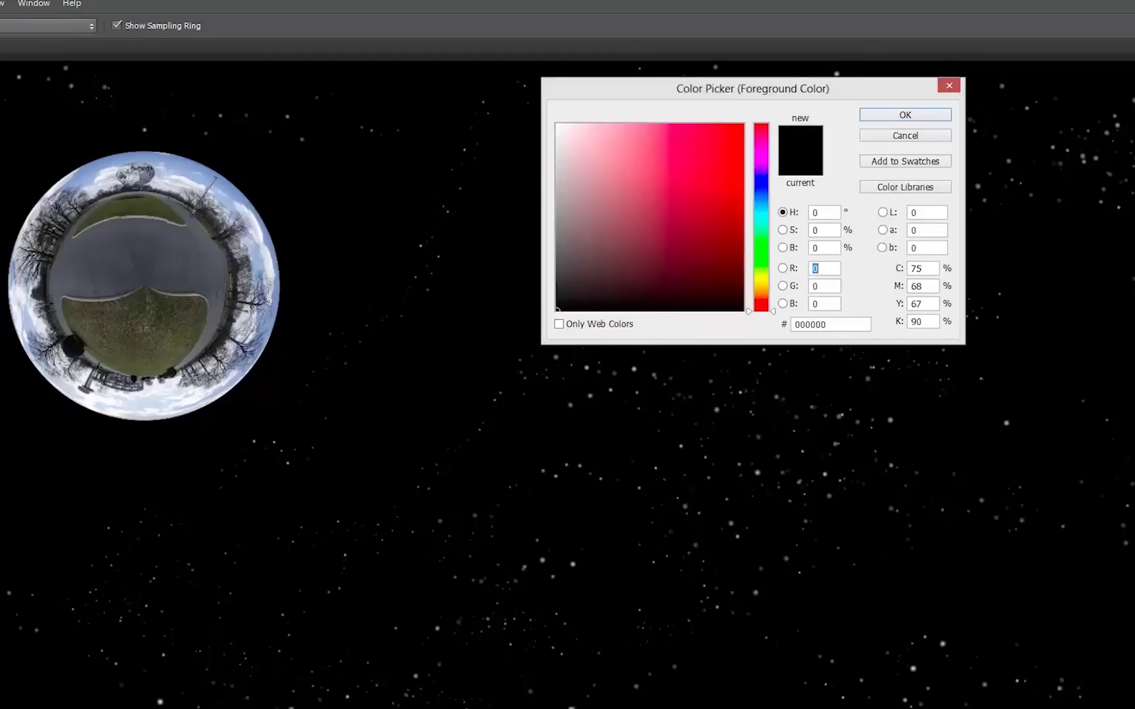
left_click(847, 323)
key("BackSpace")
key("BackSpace")
key("BackSpace")
key("BackSpace")
key("BackSpace")
key("BackSpace")
type("ee")
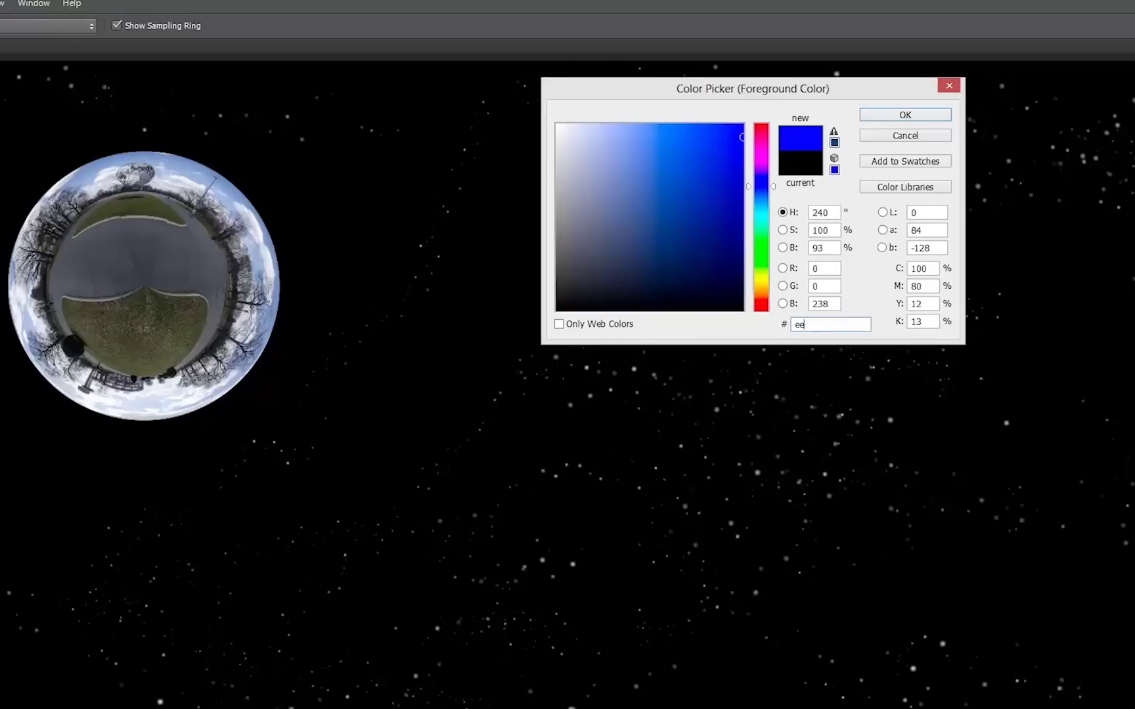
type("cf")
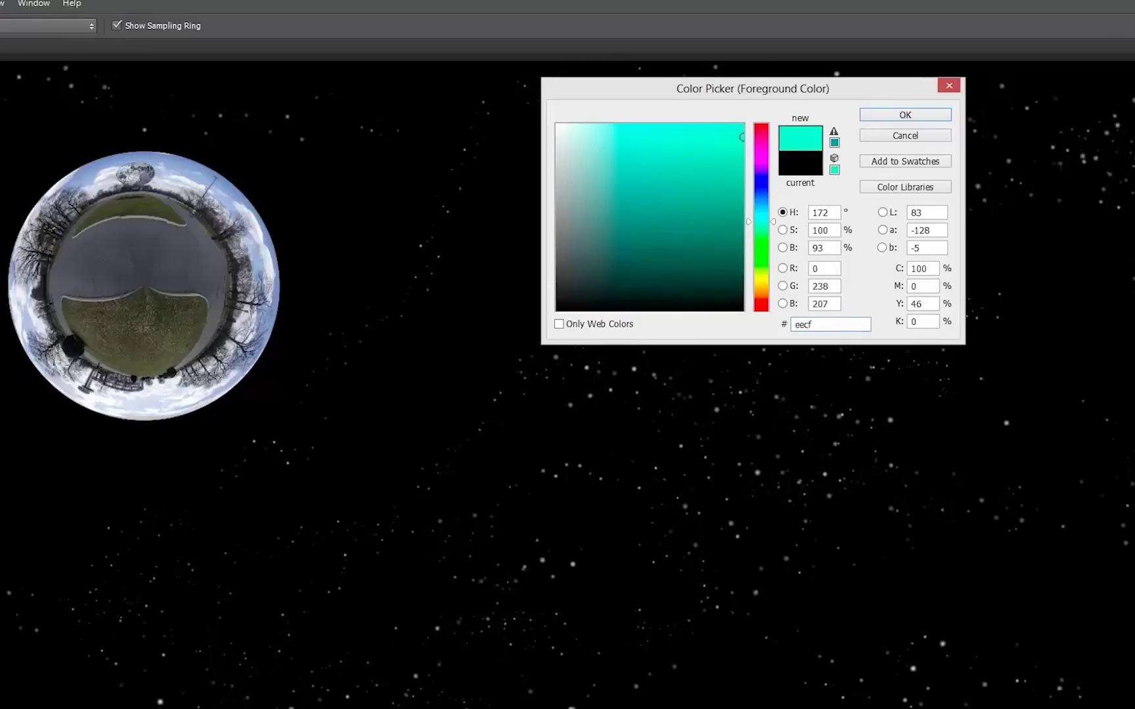
type("54")
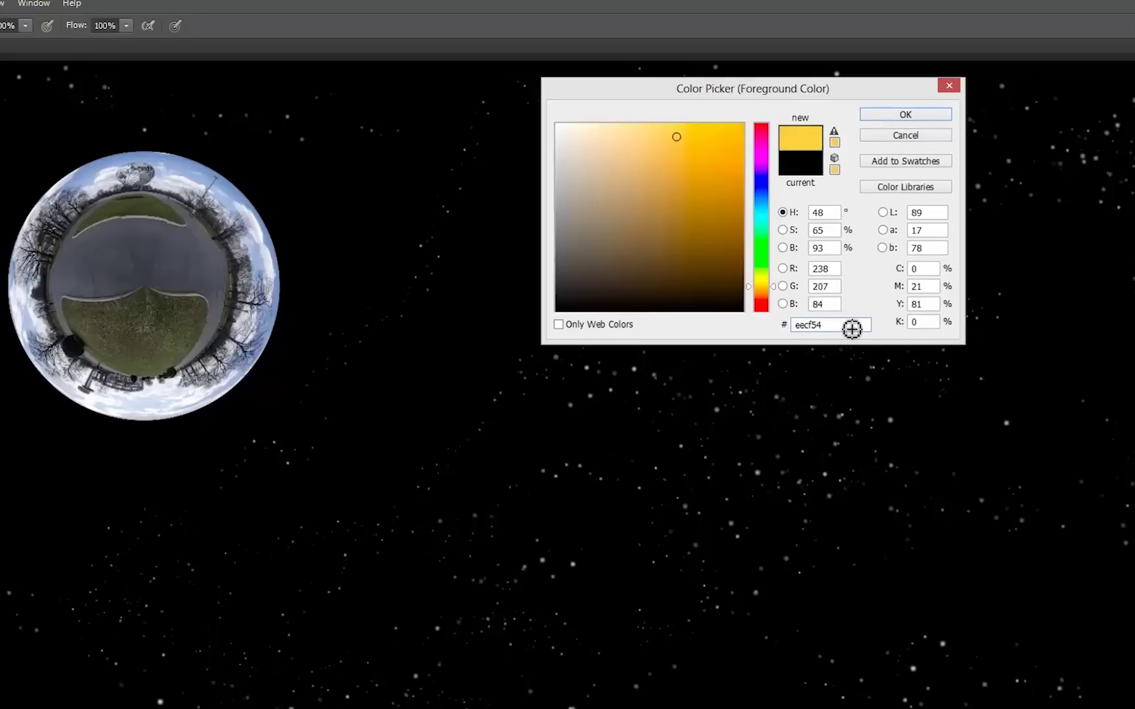
key("Return")
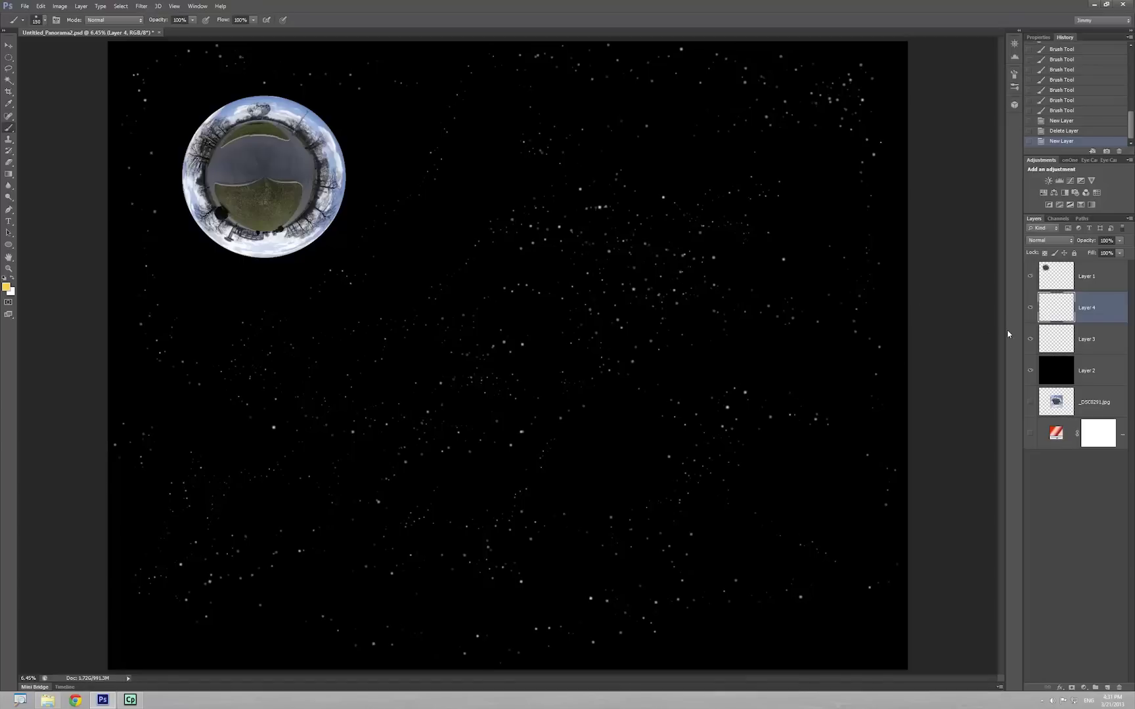
Fill Layer 4 with gold, black-mask it, then paint three soft 150 px suns at right, lower left and top.
key("alt+BackSpace")
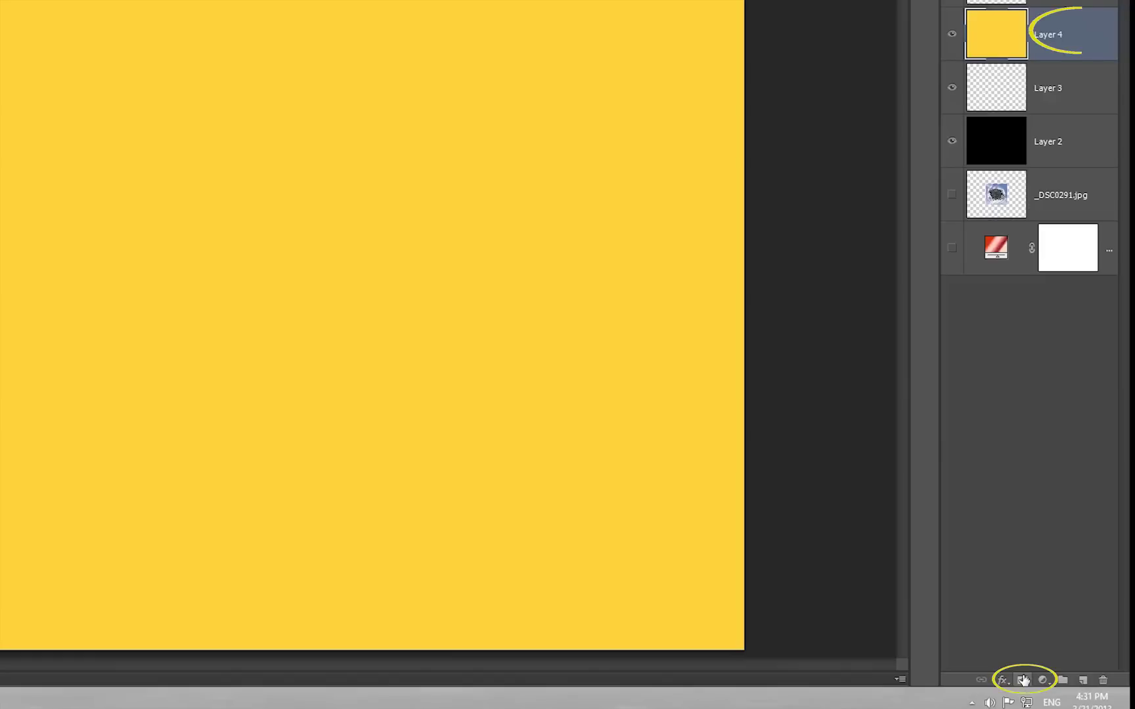
left_click(1024, 680, "alt")
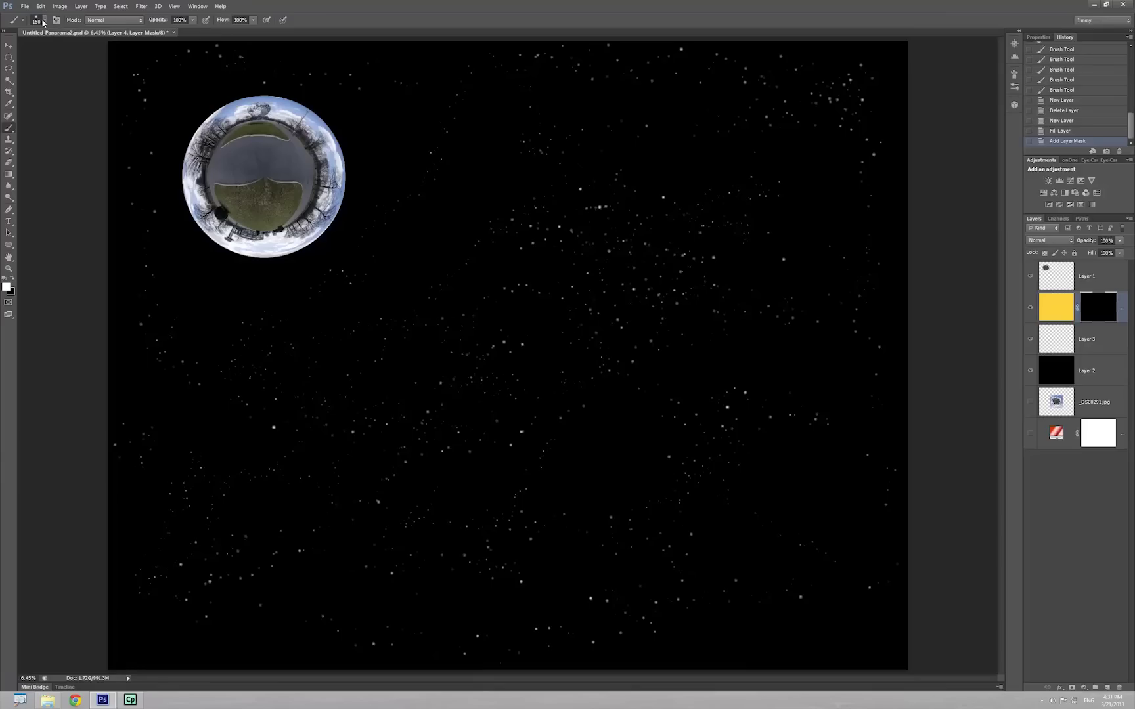
left_click(44, 21)
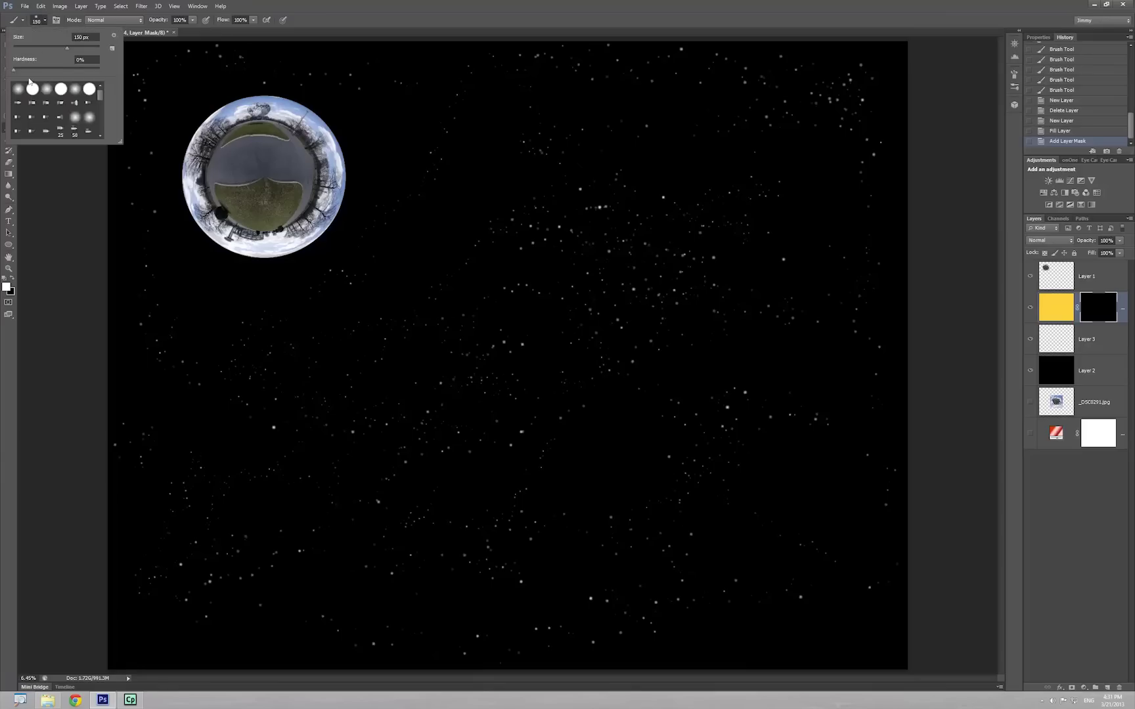
left_click_drag(400, 286, 414, 294)
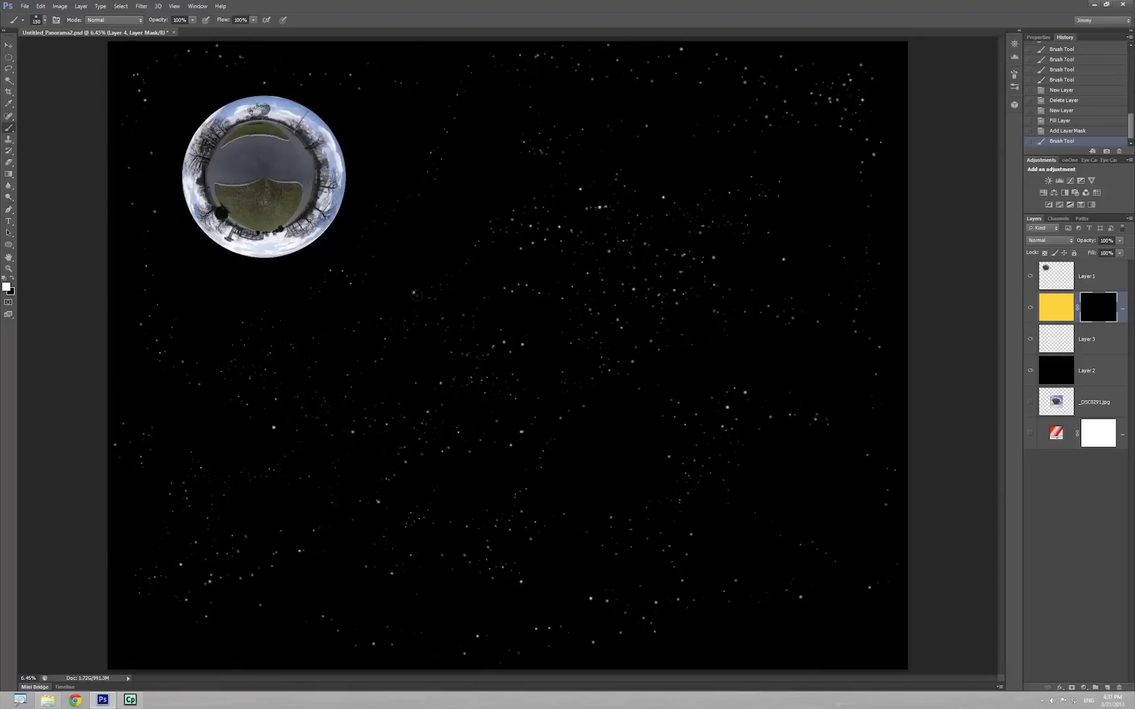
key("ctrl+z")
left_click(882, 365)
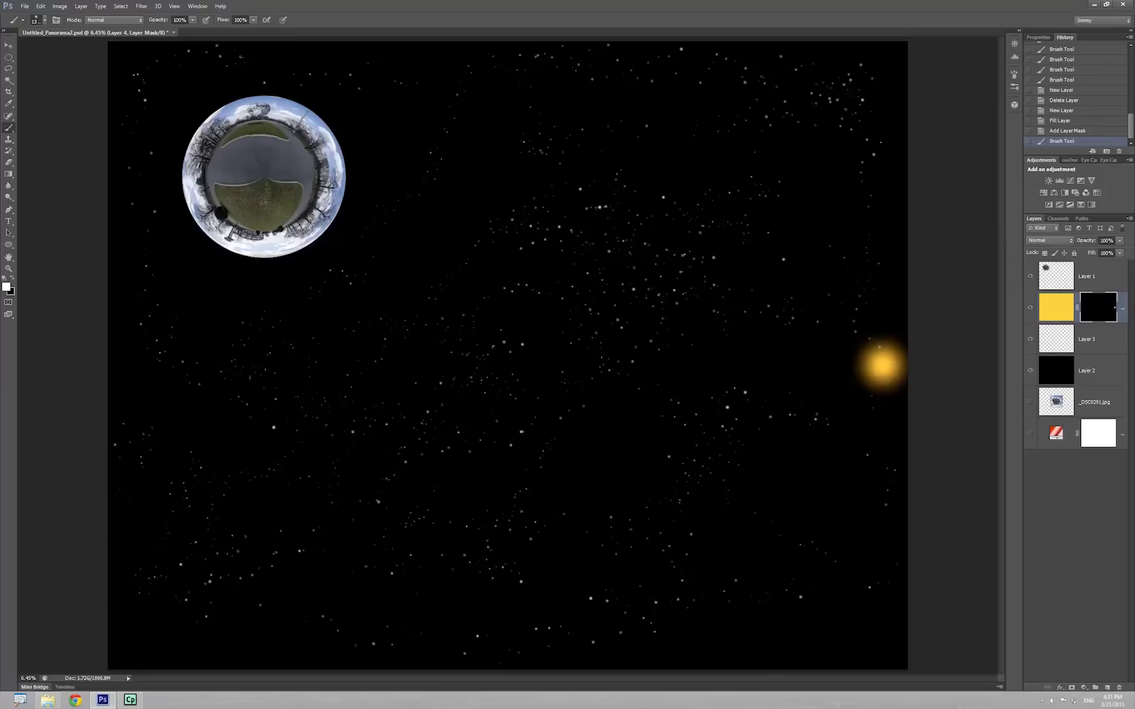
left_click(140, 513)
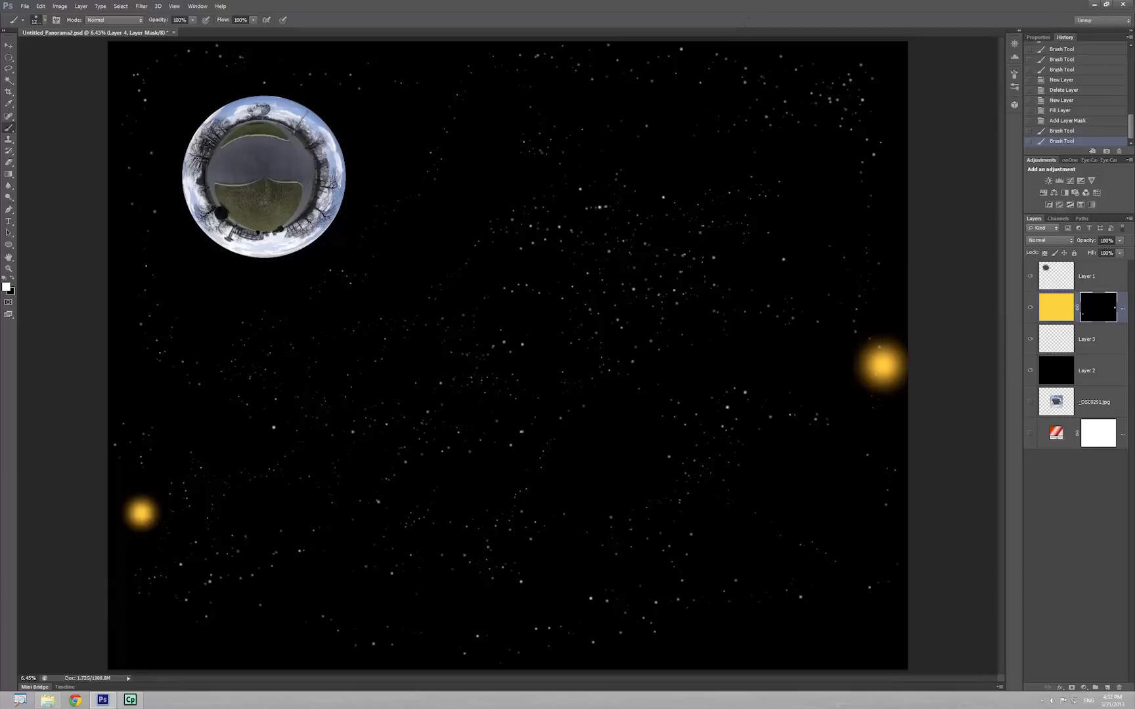
left_click(773, 45)
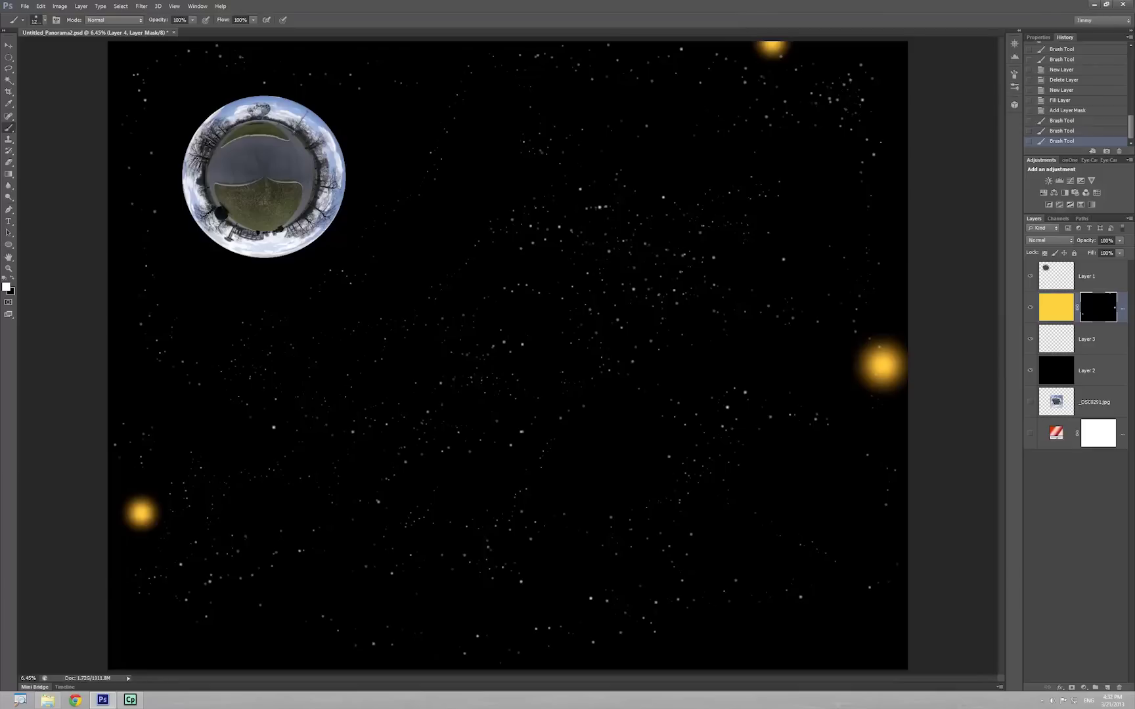